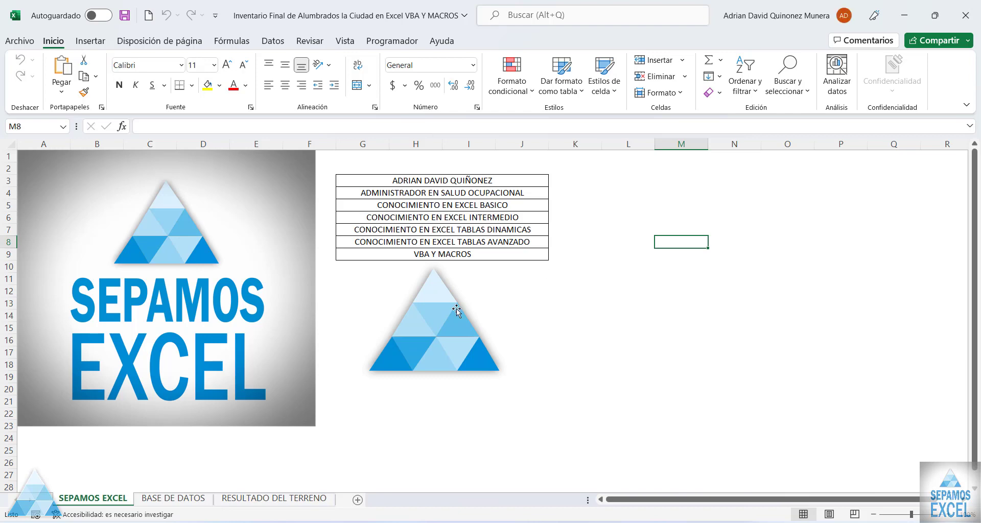
- Show the BASE DE DATOS sheet listing work orders with zones, poles, wattage and fixture brands
{"action": "left_click", "coordinate": [173, 498]}
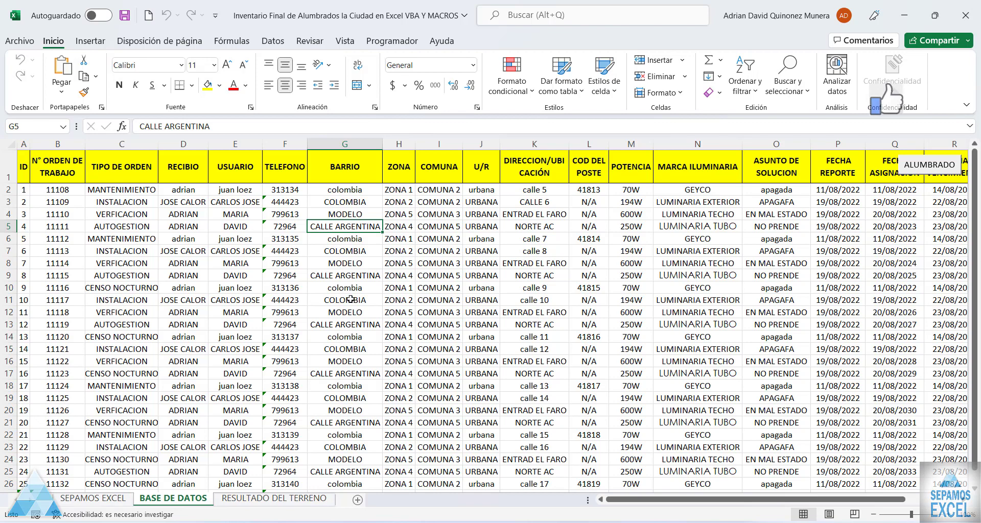
{"action": "scroll", "coordinate": [351, 299], "scroll_direction": "down", "scroll_amount": 3}
{"action": "scroll", "coordinate": [351, 299], "scroll_direction": "up", "scroll_amount": 3}
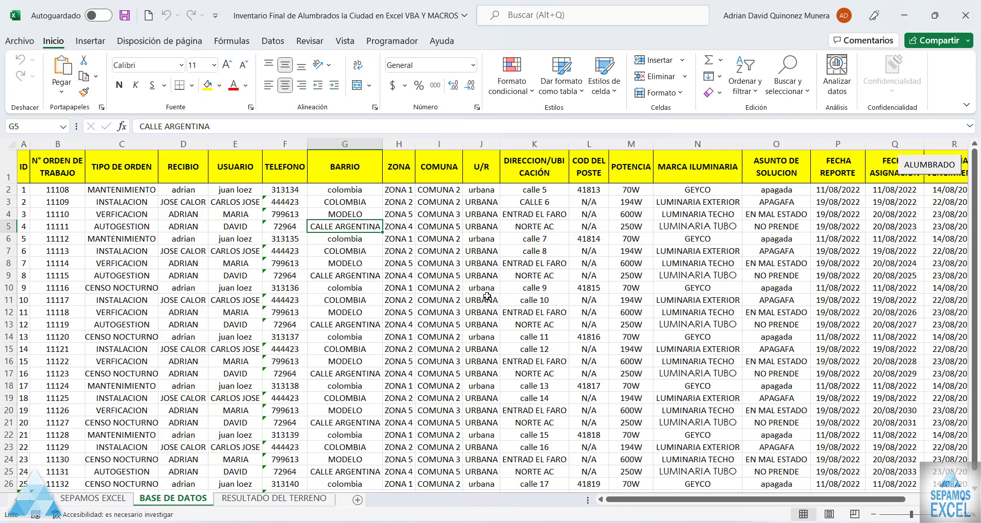
{"action": "left_click", "coordinate": [46, 163]}
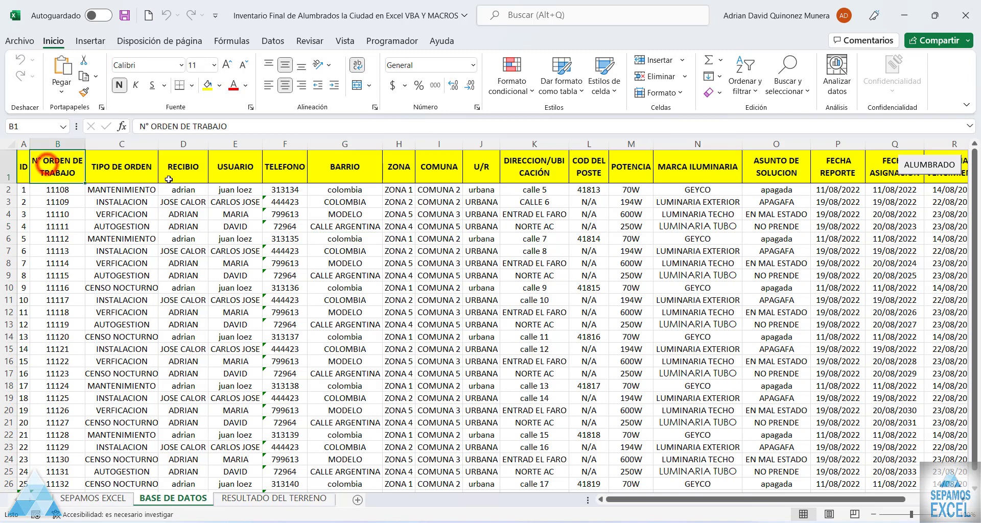
{"action": "left_click", "coordinate": [322, 171]}
{"action": "left_click", "coordinate": [399, 175]}
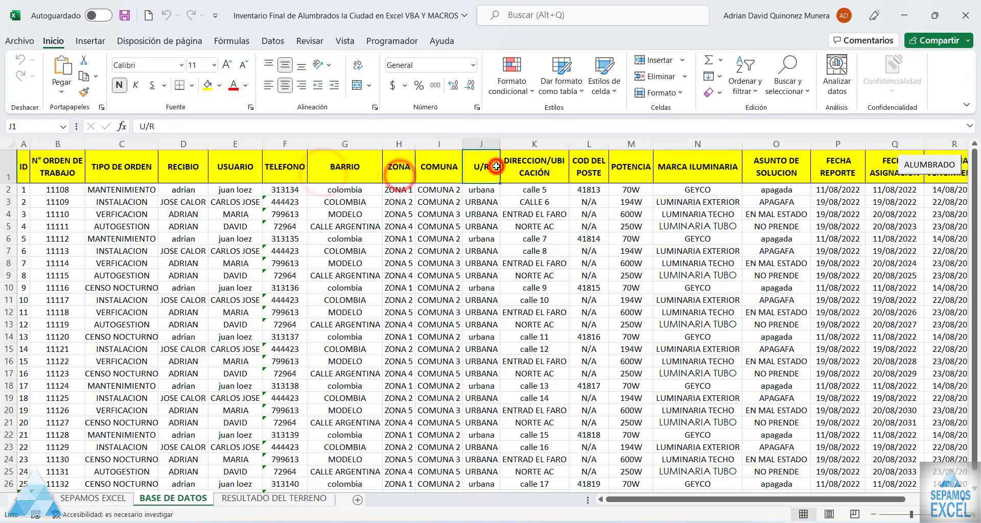
{"action": "left_click", "coordinate": [482, 166]}
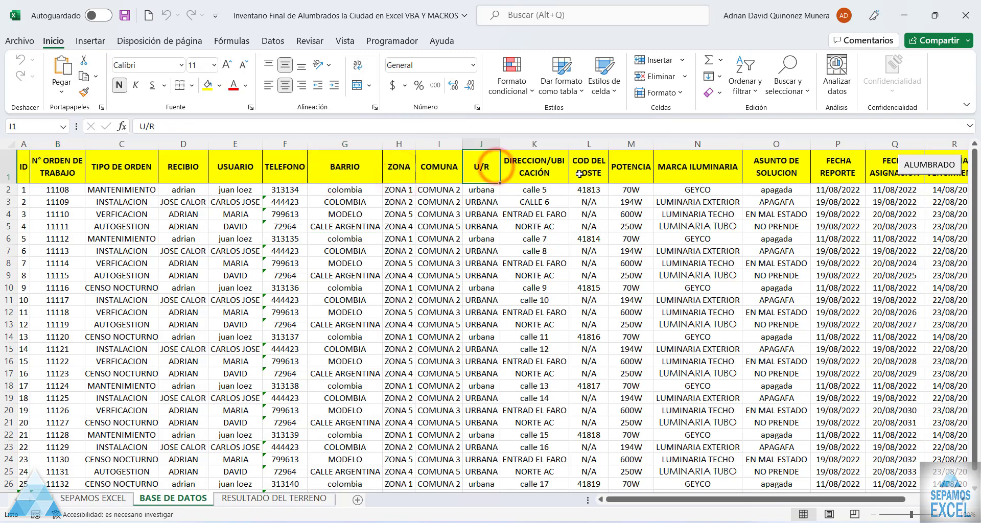
{"action": "left_click", "coordinate": [682, 166]}
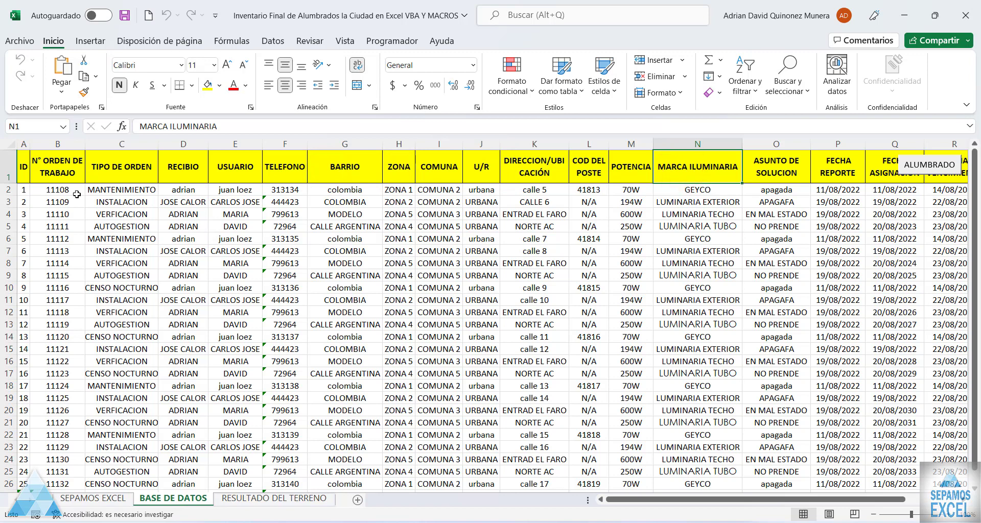
{"action": "left_click", "coordinate": [66, 171]}
{"action": "left_click", "coordinate": [107, 175]}
{"action": "left_click", "coordinate": [192, 176]}
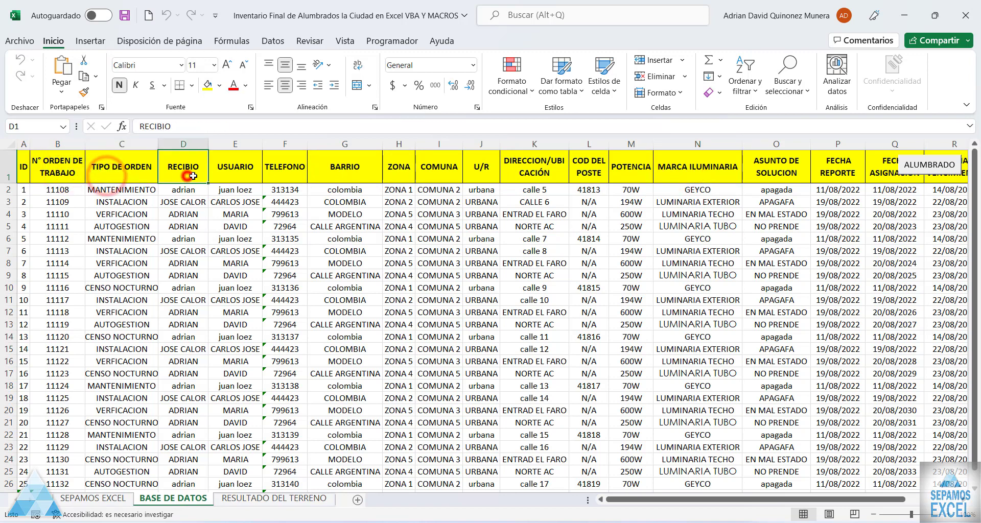
{"action": "left_click", "coordinate": [253, 170]}
{"action": "left_click", "coordinate": [311, 168]}
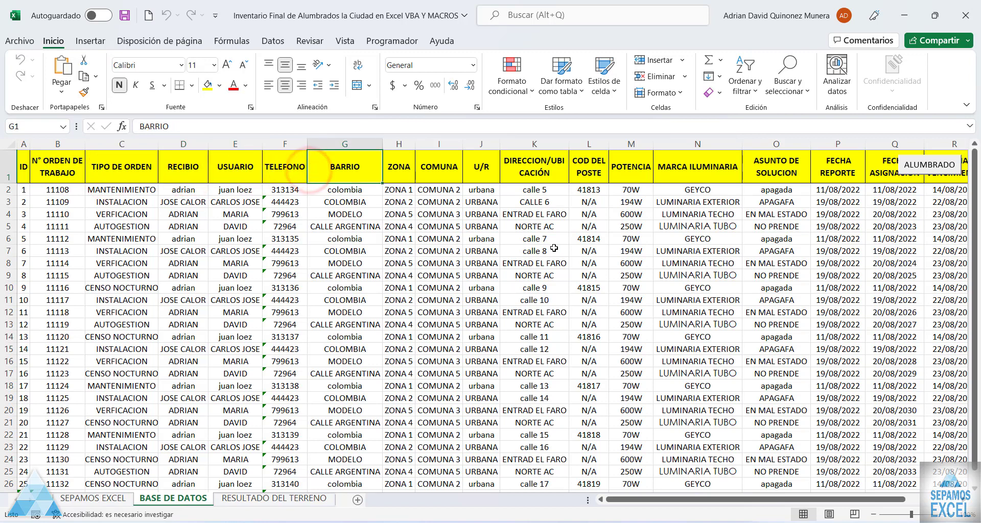
- Open the ALUMBRADO form, set order type INSTALACION, pick the receiver and enter the user's name
{"action": "left_click", "coordinate": [929, 169]}
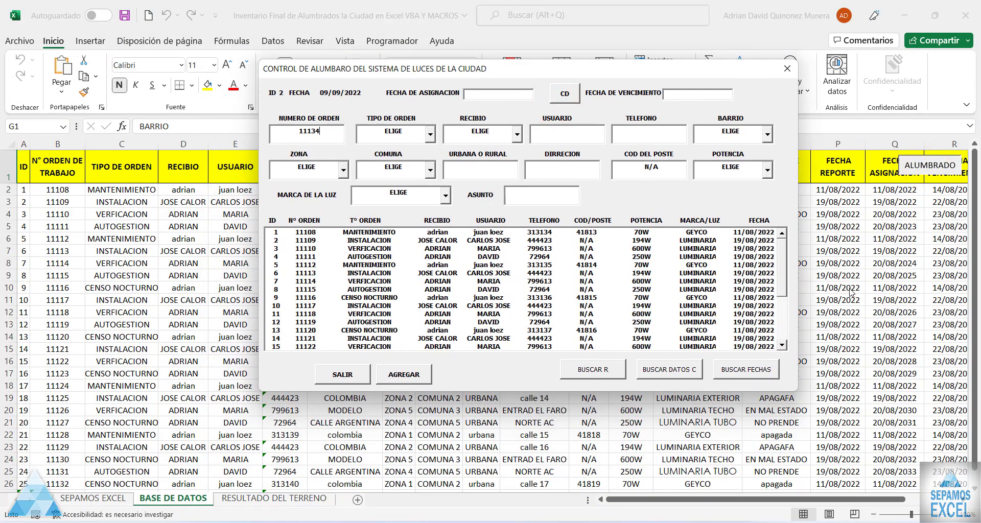
{"action": "left_click_drag", "start_coordinate": [786, 262], "coordinate": [785, 307]}
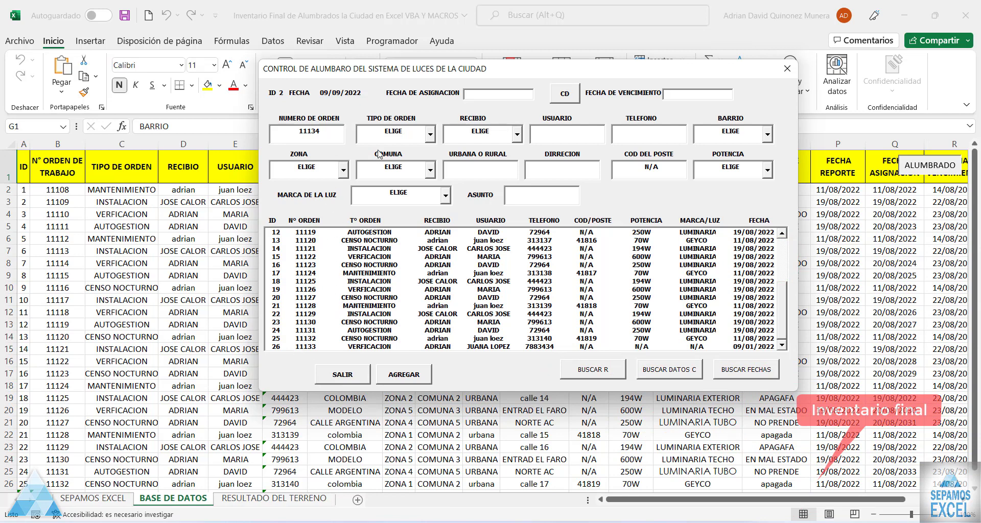
{"action": "left_click", "coordinate": [428, 134]}
{"action": "left_click", "coordinate": [420, 153]}
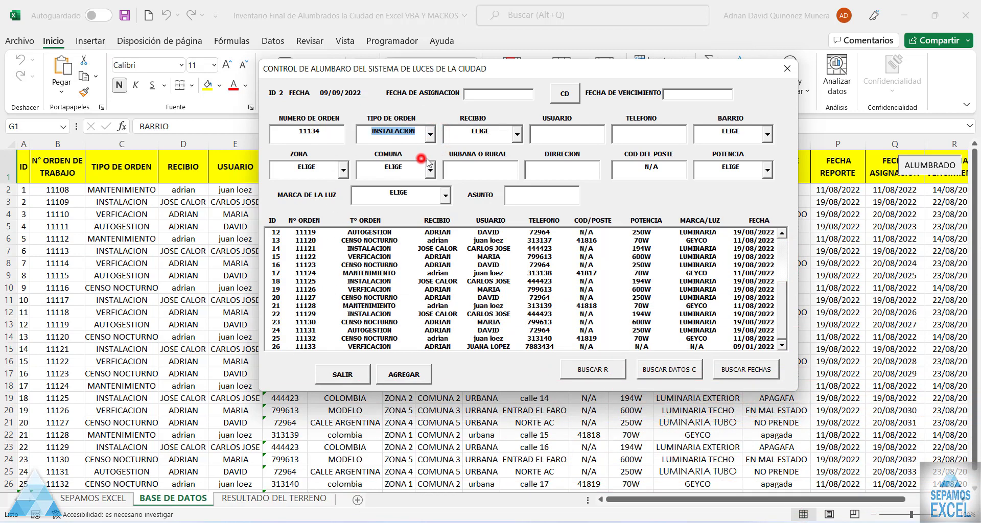
{"action": "left_click", "coordinate": [518, 134]}
{"action": "left_click", "coordinate": [498, 159]}
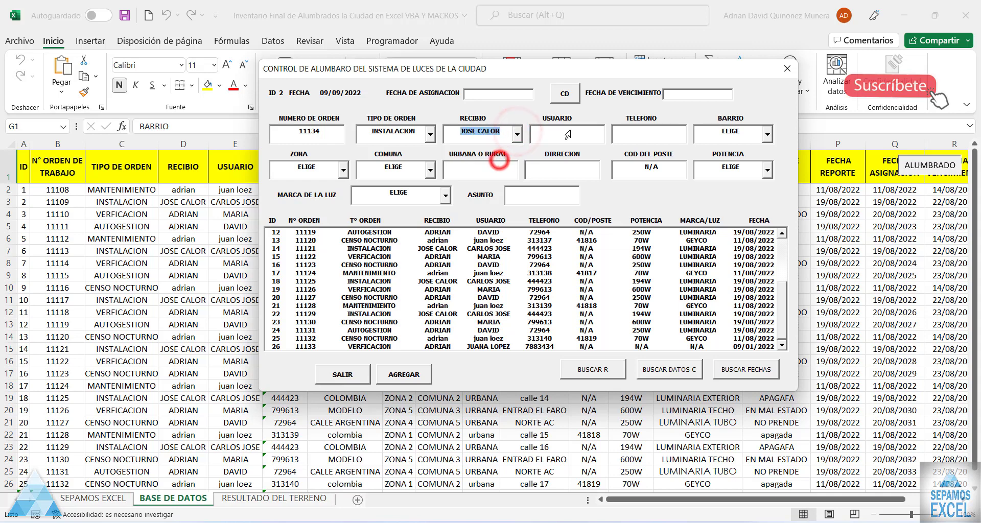
{"action": "left_click", "coordinate": [571, 131]}
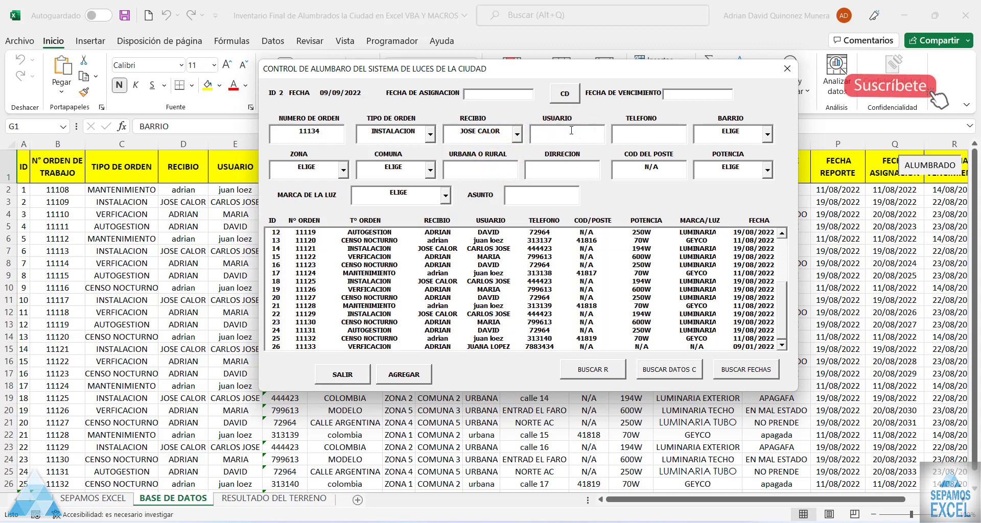
{"action": "type", "text": "c"}
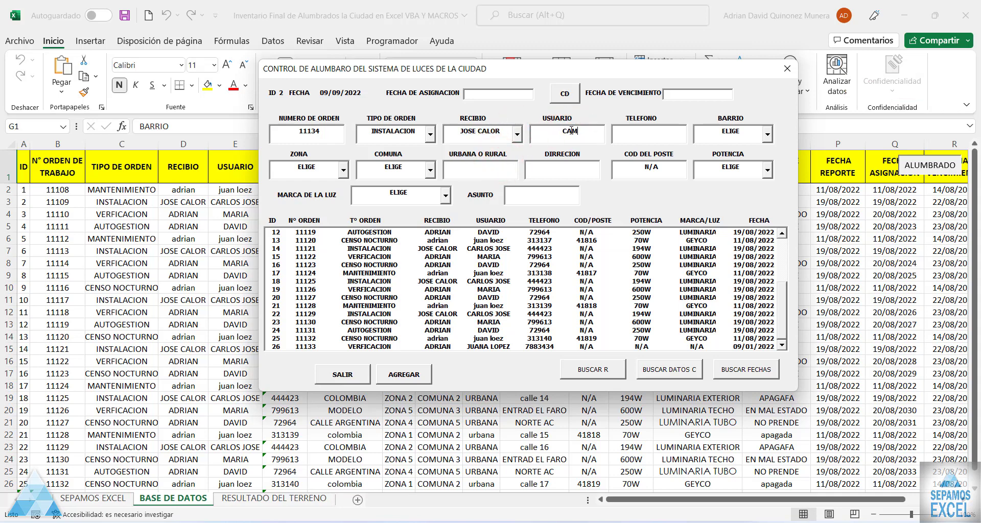
{"action": "type", "text": "LO LOPEZ"}
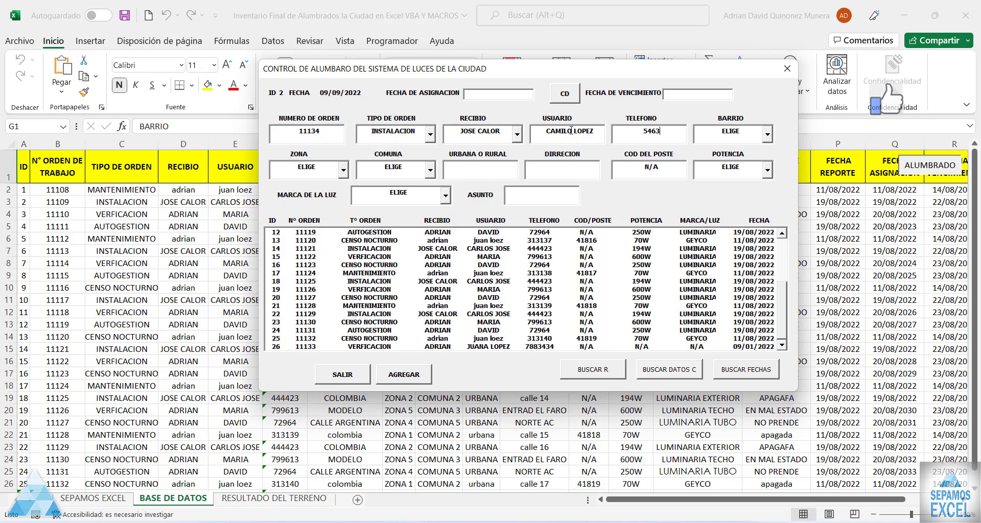
{"action": "type", "text": "4"}
- Set neighbourhood COLOMBIA, zone 3, COMUNA 3 and area type URBANA
{"action": "left_click", "coordinate": [770, 133]}
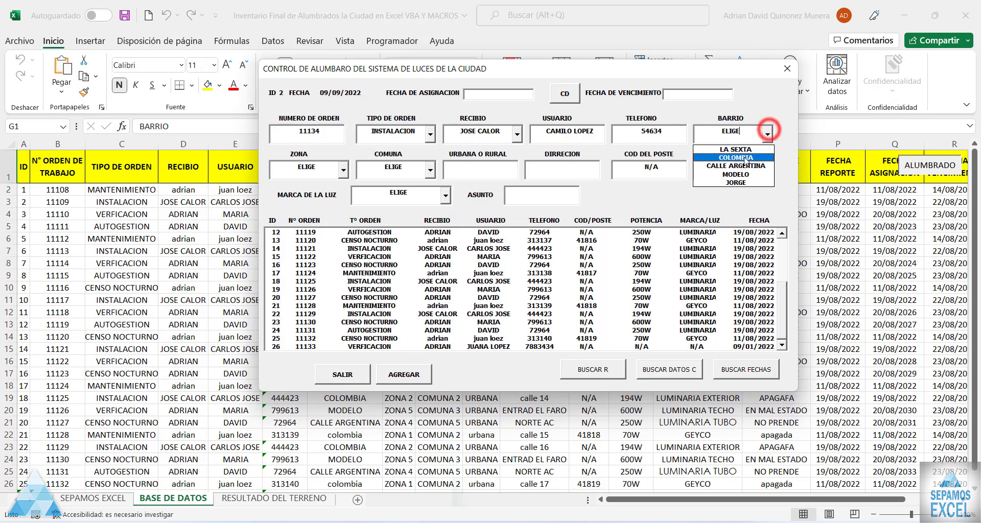
{"action": "left_click", "coordinate": [741, 151]}
{"action": "left_click", "coordinate": [342, 168]}
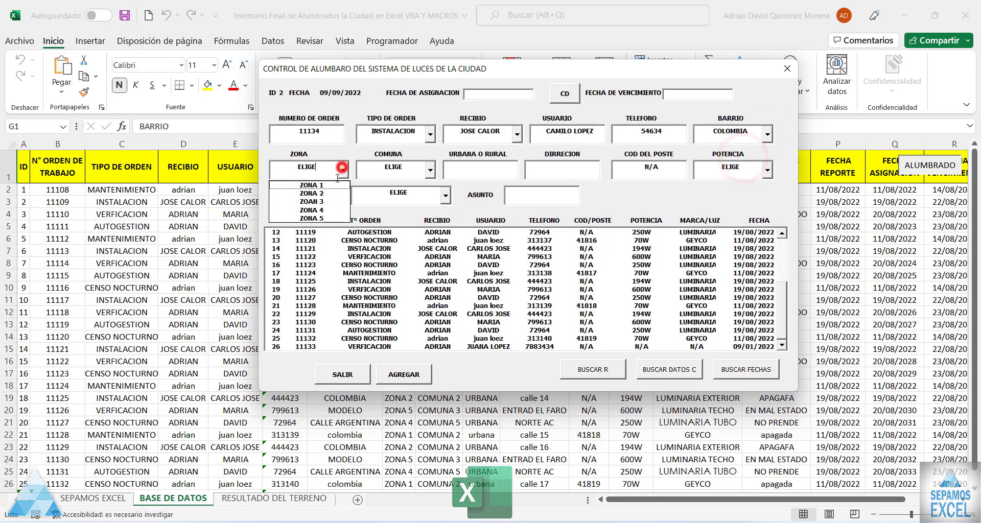
{"action": "left_click", "coordinate": [317, 201]}
{"action": "left_click", "coordinate": [430, 168]}
{"action": "left_click", "coordinate": [409, 202]}
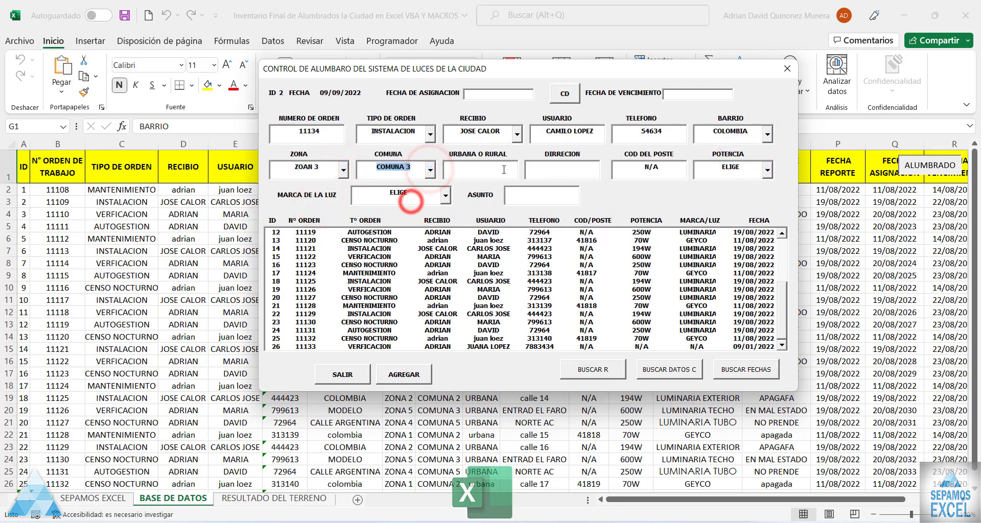
{"action": "left_click", "coordinate": [503, 169]}
{"action": "type", "text": "URB"}
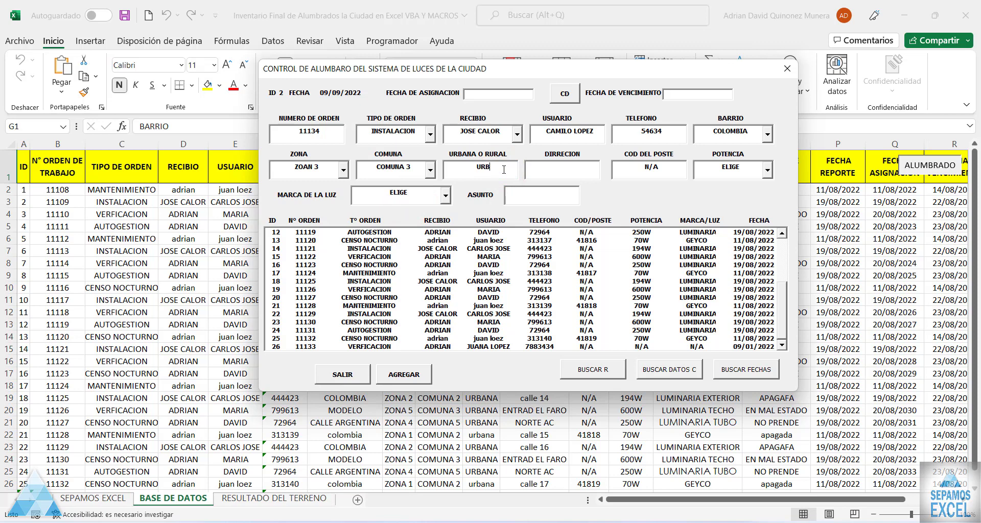
{"action": "type", "text": "ANA"}
- Enter the street address and the issue 'intermitente', leaving the power rating unset
{"action": "left_click", "coordinate": [562, 167]}
{"action": "type", "text": "CALLE 5"}
{"action": "type", "text": " R5"}
{"action": "left_click", "coordinate": [767, 169]}
{"action": "left_click", "coordinate": [766, 169]}
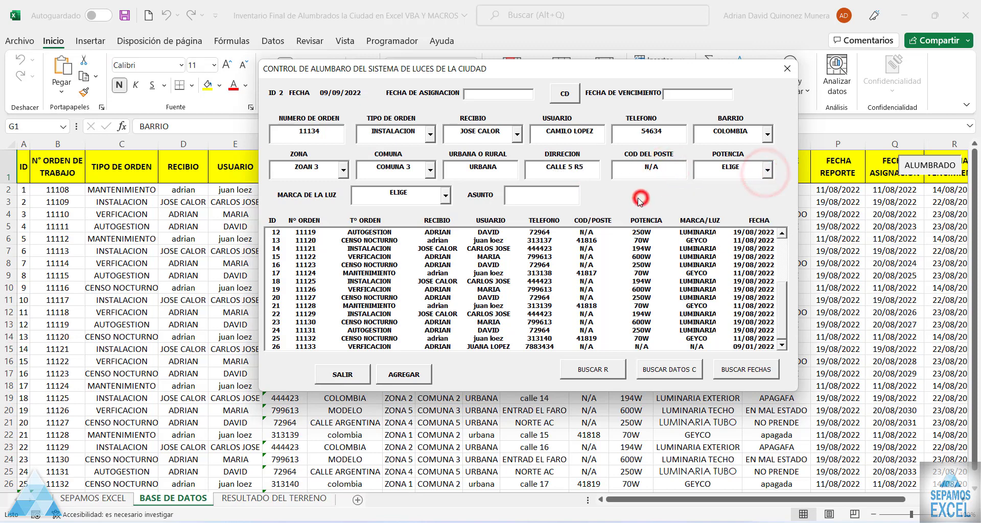
{"action": "left_click", "coordinate": [519, 196]}
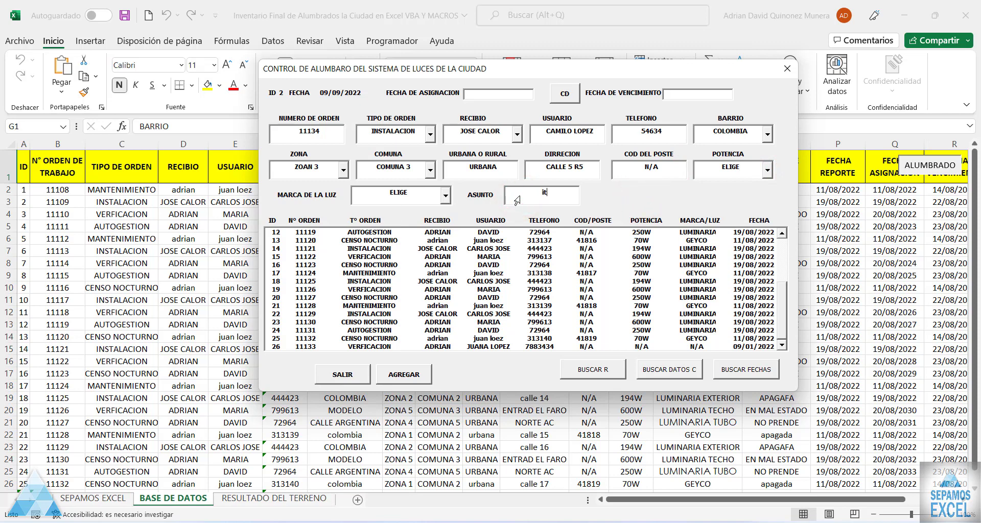
{"action": "type", "text": "mine"}
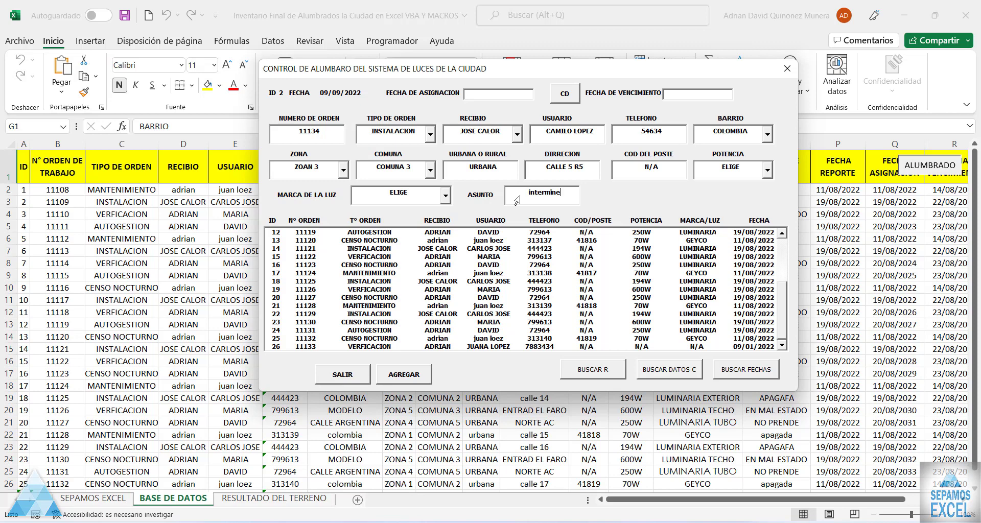
{"action": "key", "text": "BackSpace"}
{"action": "key", "text": "BackSpace"}
{"action": "type", "text": "it"}
{"action": "type", "text": "ente"}
- Set assignment date 01/09/2022 from the picker and due date 02/09/2022
{"action": "left_click", "coordinate": [565, 93]}
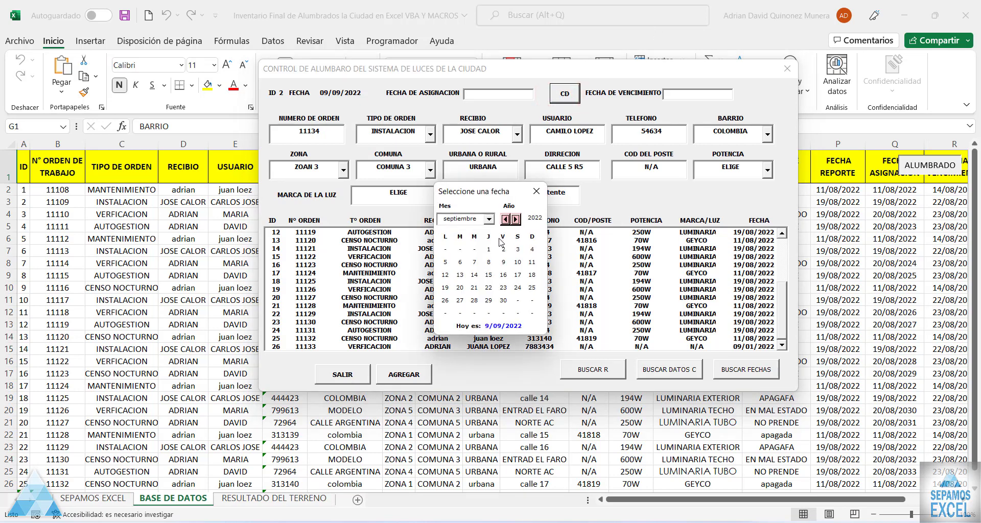
{"action": "left_click", "coordinate": [489, 250]}
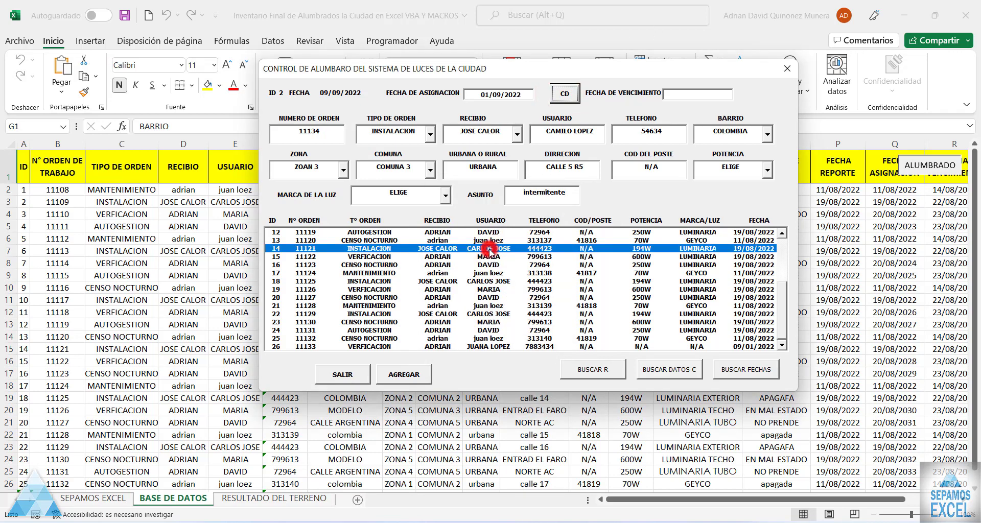
{"action": "left_click", "coordinate": [690, 93]}
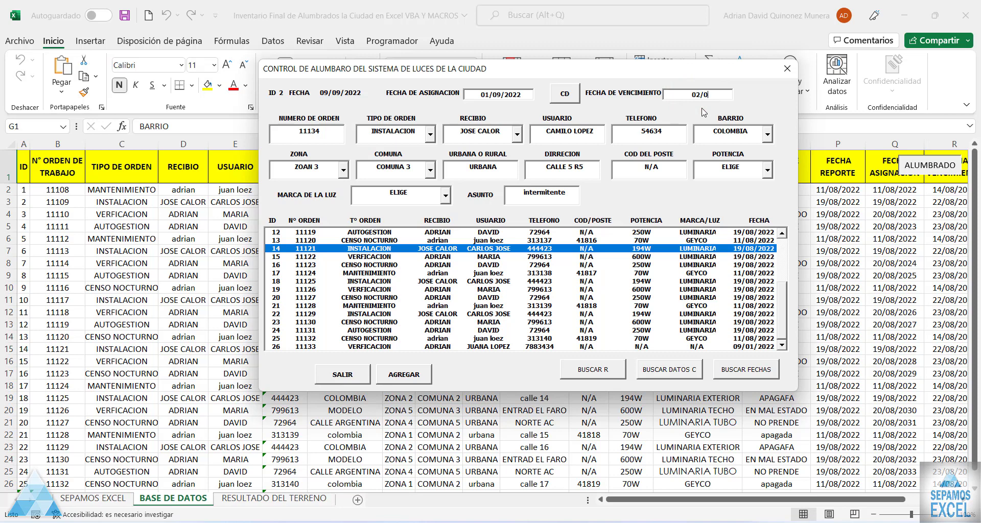
{"action": "type", "text": "9/2"}
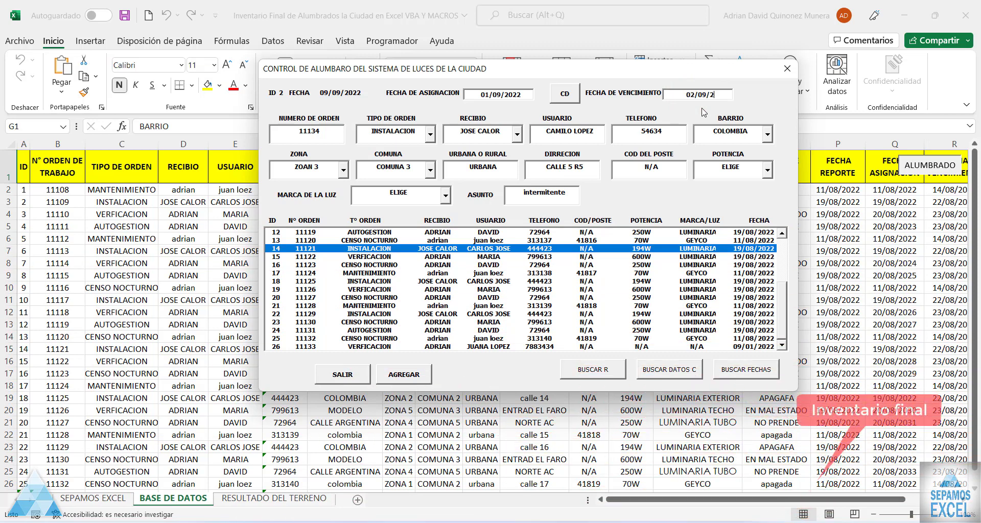
{"action": "type", "text": "022"}
- Add order 11134 to the records, confirming with Sí and Aceptar
{"action": "left_click", "coordinate": [416, 371]}
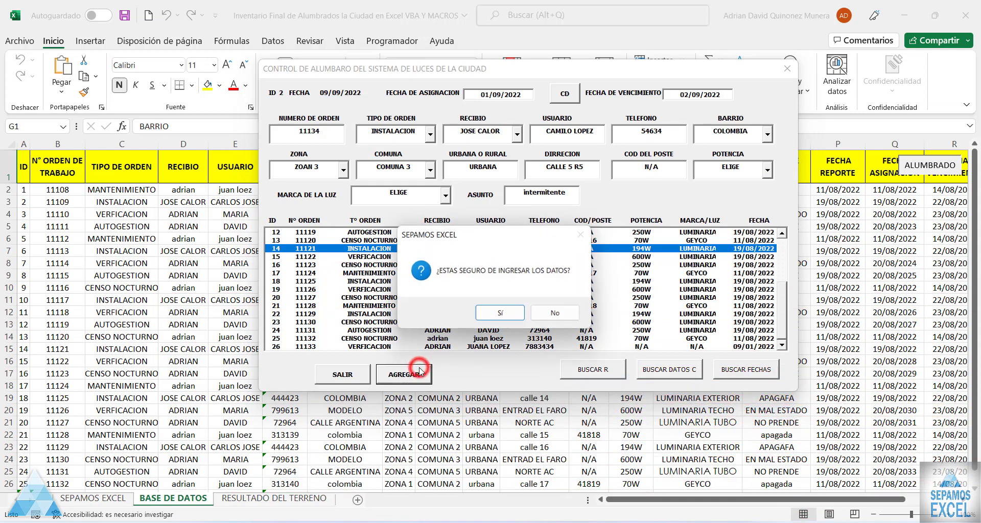
{"action": "left_click", "coordinate": [486, 312]}
{"action": "left_click", "coordinate": [536, 315]}
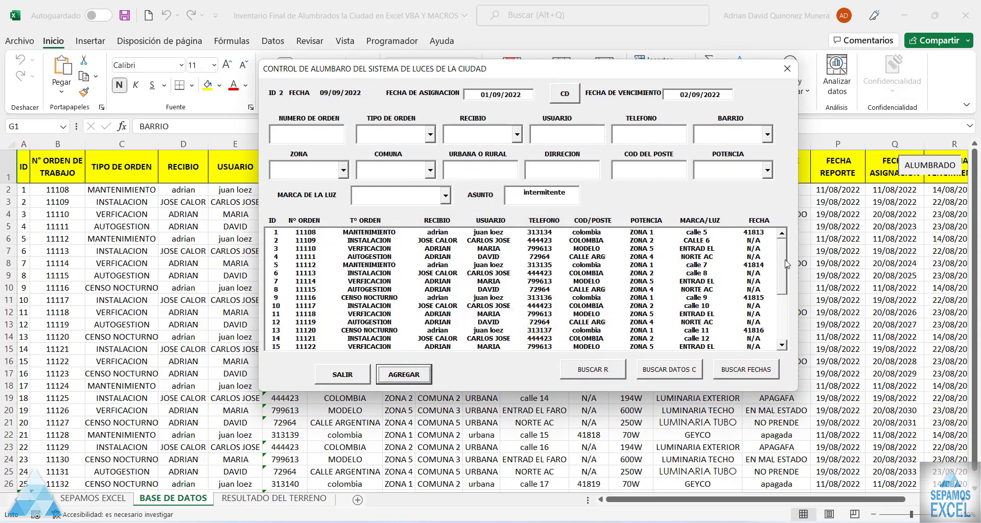
- Open and close the RESULTADO DEL TERRENO, vehicle/group and date search windows, then close CONTROL DE ALUMBRADO
{"action": "left_click_drag", "start_coordinate": [782, 266], "coordinate": [782, 313]}
{"action": "left_click", "coordinate": [601, 372]}
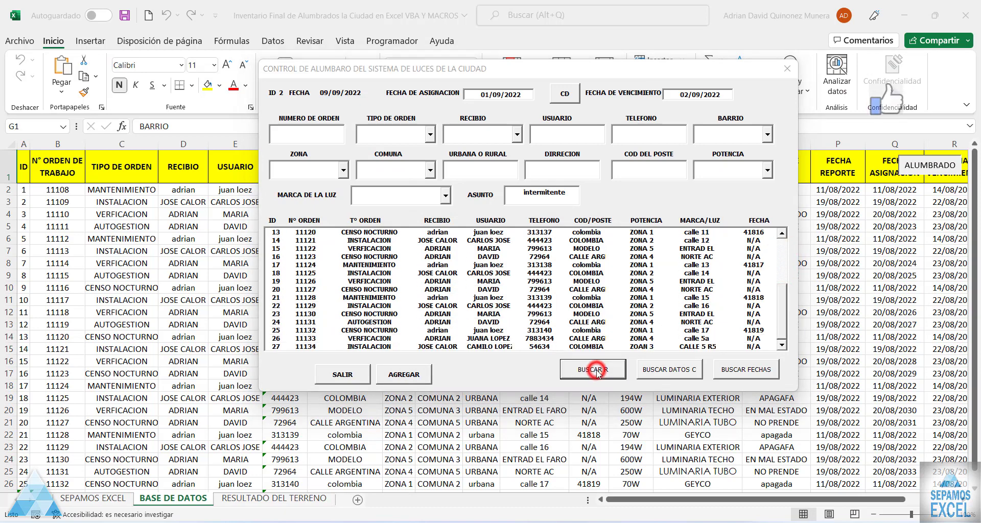
{"action": "left_click", "coordinate": [794, 94]}
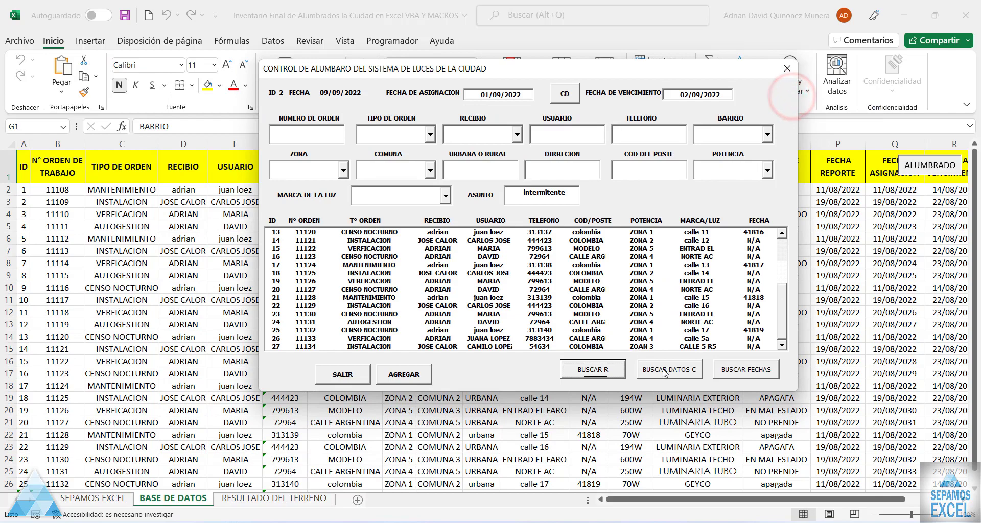
{"action": "left_click", "coordinate": [659, 370]}
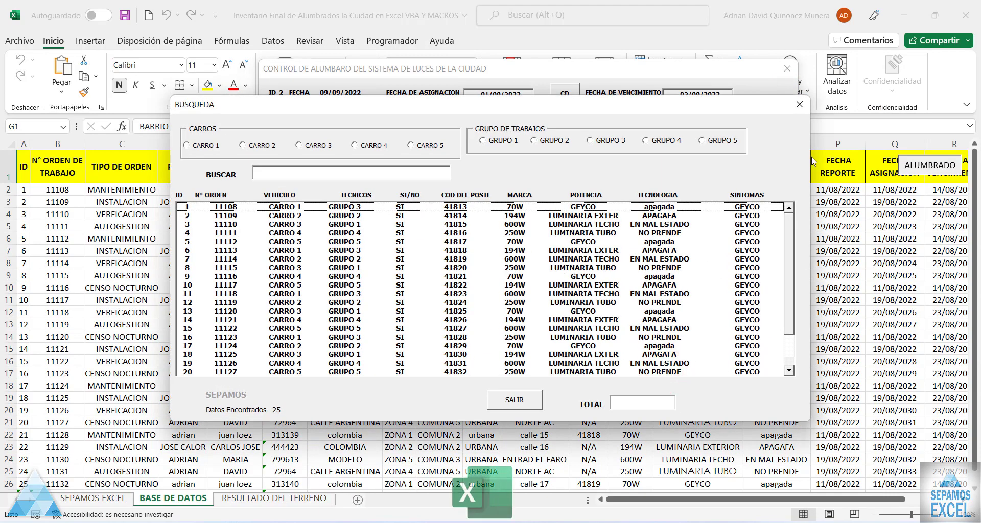
{"action": "left_click", "coordinate": [799, 104]}
{"action": "left_click", "coordinate": [743, 367]}
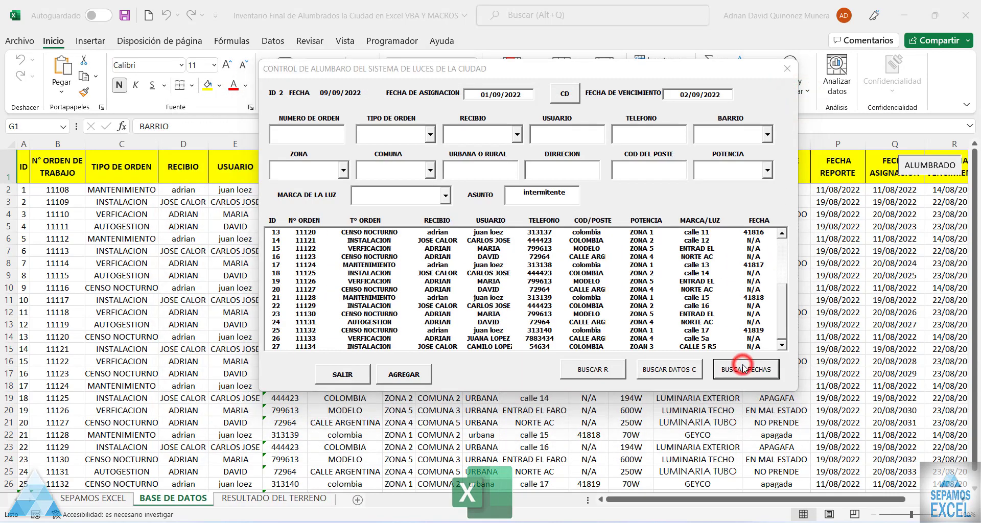
{"action": "left_click", "coordinate": [804, 120]}
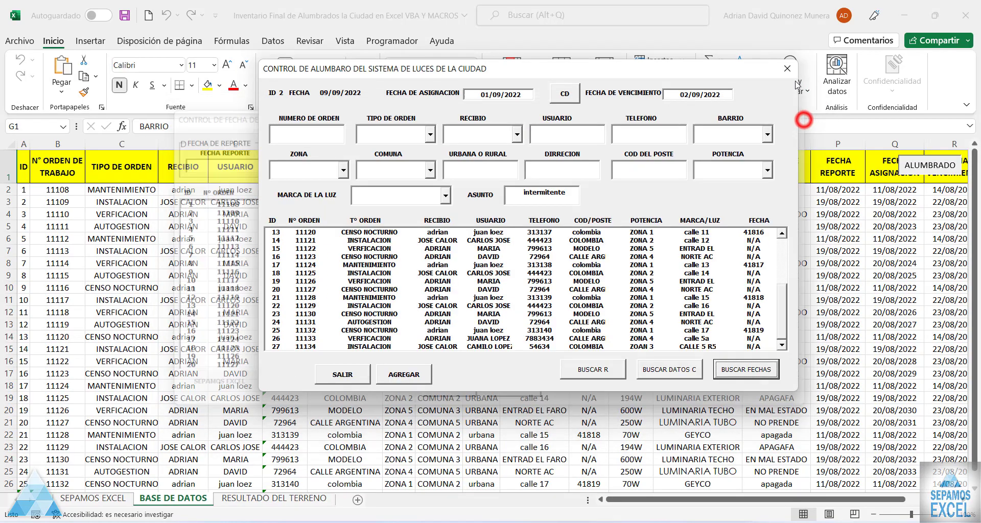
{"action": "left_click", "coordinate": [788, 69]}
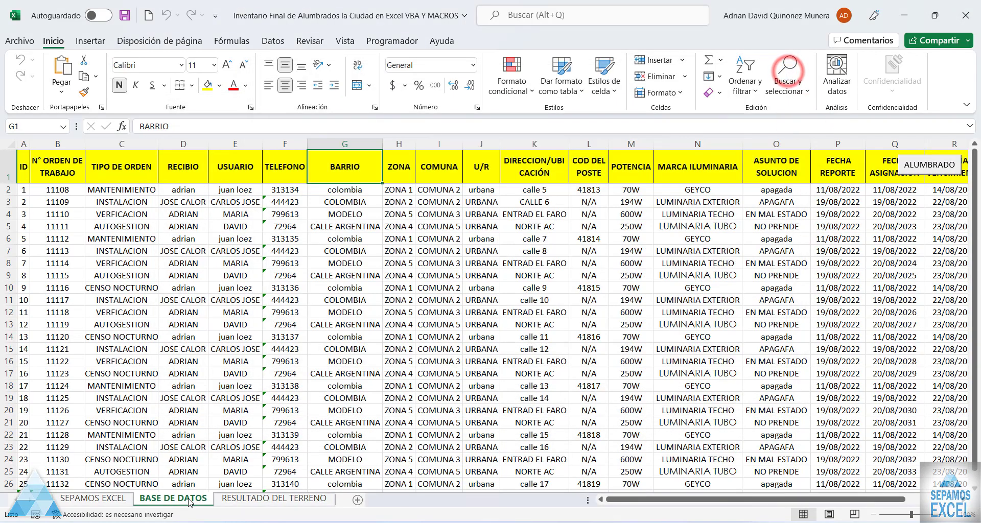
- Browse RESULTADO DEL TERRENO and BASE DE DATOS, ending at the top of RESULTADO DEL TERRENO
{"action": "left_click", "coordinate": [254, 500]}
{"action": "scroll", "coordinate": [457, 338], "scroll_direction": "down", "scroll_amount": 4}
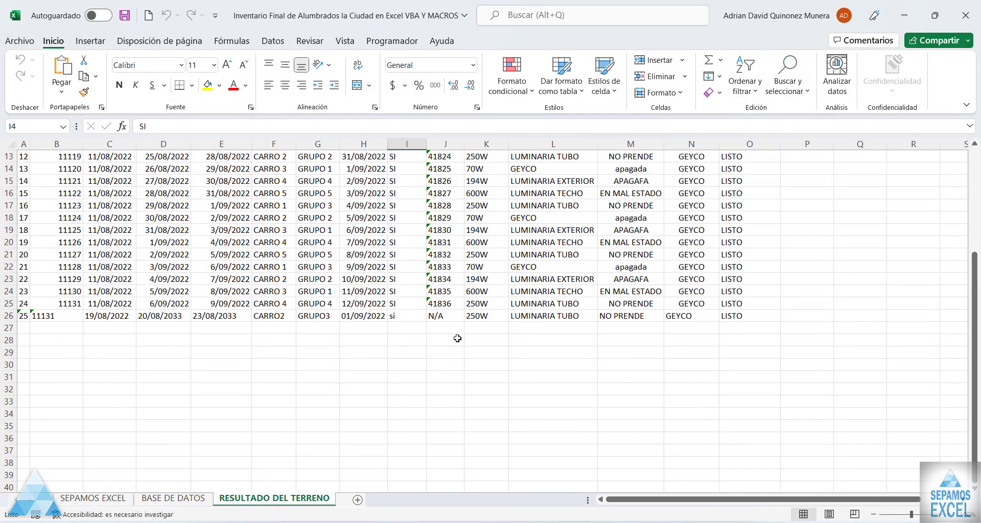
{"action": "scroll", "coordinate": [95, 334], "scroll_direction": "up", "scroll_amount": 4}
{"action": "scroll", "coordinate": [116, 346], "scroll_direction": "down", "scroll_amount": 4}
{"action": "left_click", "coordinate": [173, 499]}
{"action": "scroll", "coordinate": [135, 378], "scroll_direction": "up", "scroll_amount": 1}
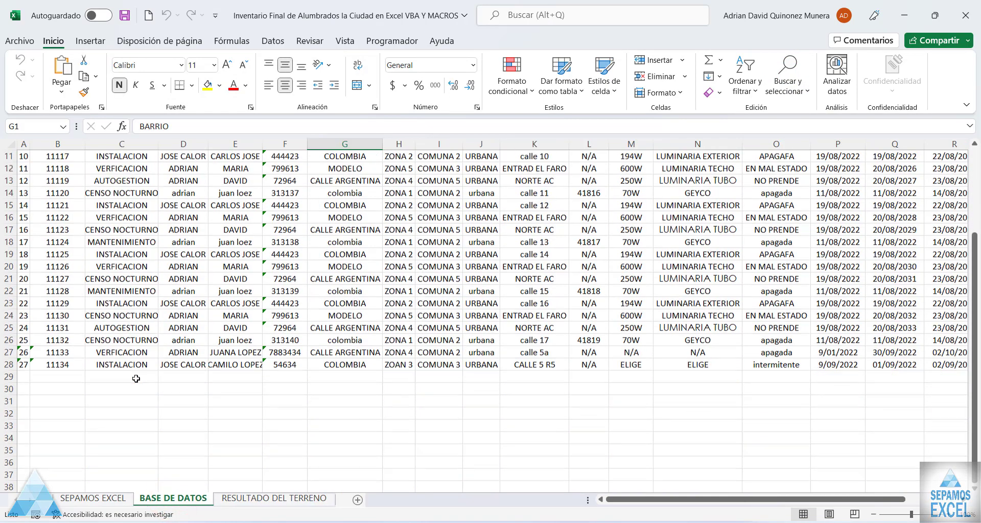
{"action": "scroll", "coordinate": [136, 378], "scroll_direction": "up", "scroll_amount": 3}
{"action": "left_click", "coordinate": [279, 500]}
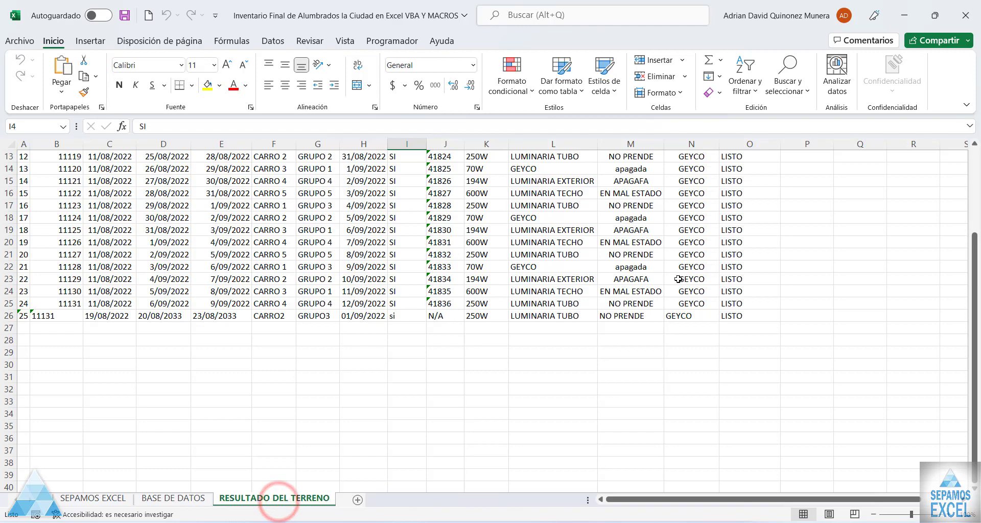
{"action": "scroll", "coordinate": [678, 280], "scroll_direction": "up", "scroll_amount": 4}
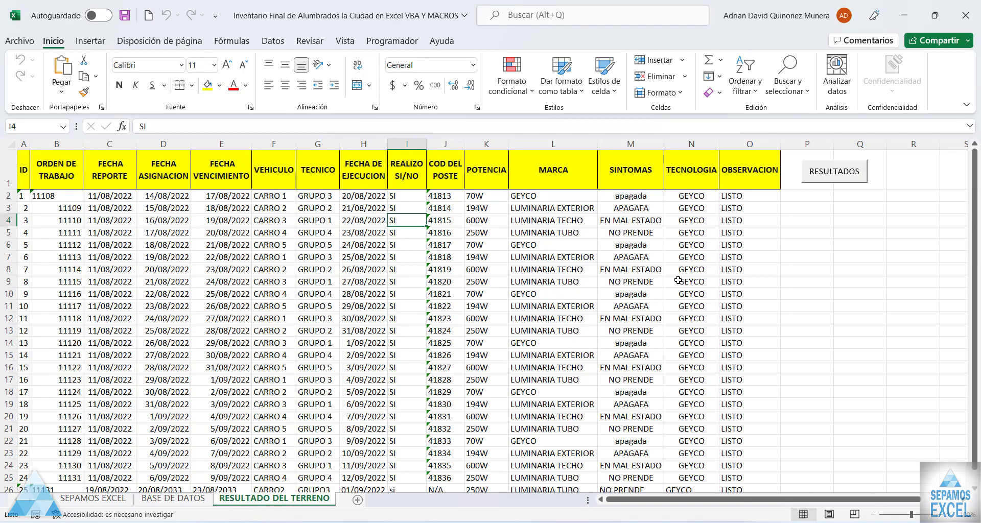
- Open the RESULTADOS form, move it up-right, and load a listed record (pole 41819, 70W, GEYCO)
{"action": "left_click", "coordinate": [843, 171]}
{"action": "left_click_drag", "start_coordinate": [561, 97], "coordinate": [678, 50]}
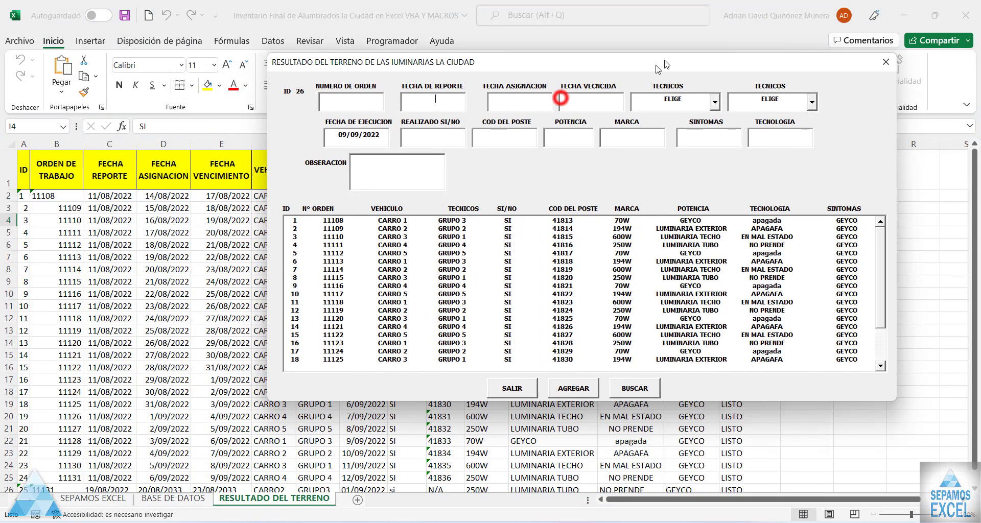
{"action": "left_click", "coordinate": [674, 373]}
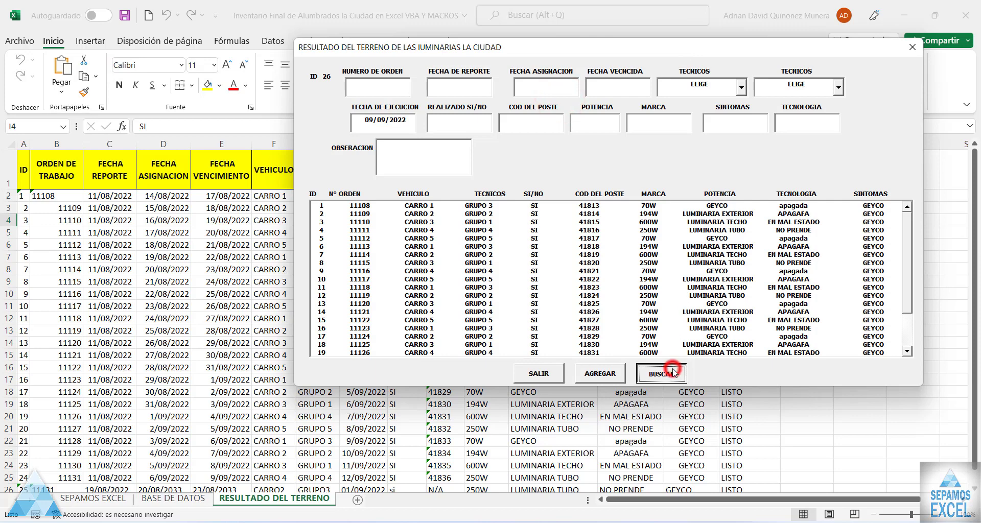
{"action": "left_click_drag", "start_coordinate": [783, 240], "coordinate": [782, 270]}
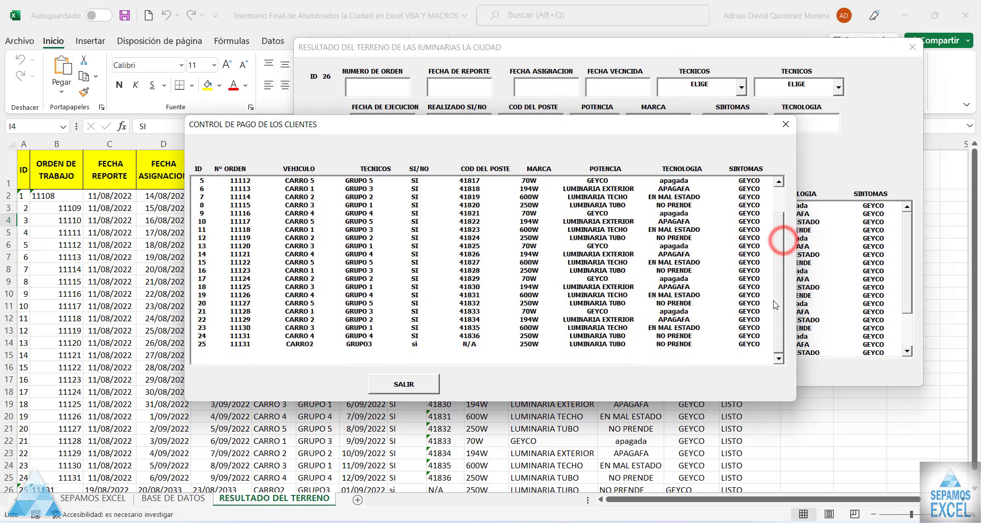
{"action": "left_click", "coordinate": [375, 350]}
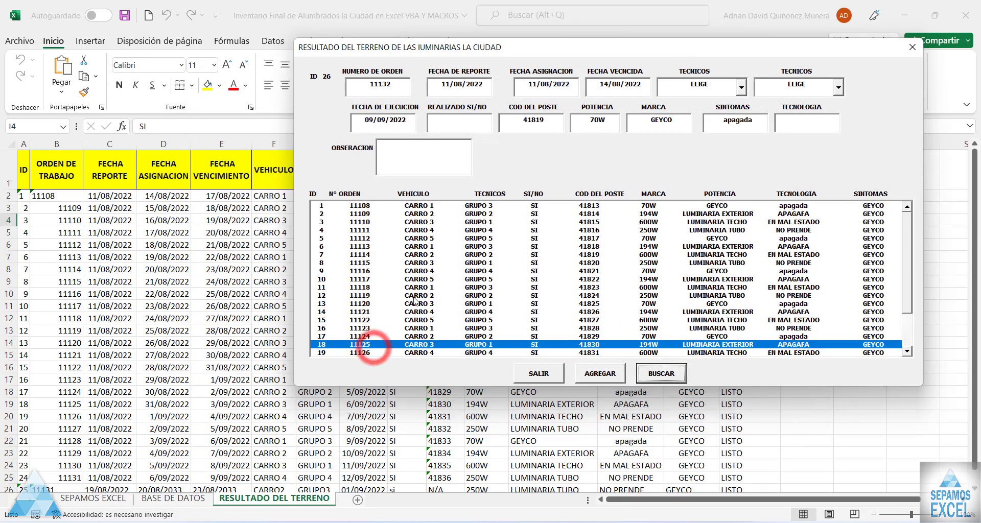
- Mark order 11132 as done 'si' with vehicle CARRO2 and work group GRUPO2
{"action": "left_click", "coordinate": [912, 263]}
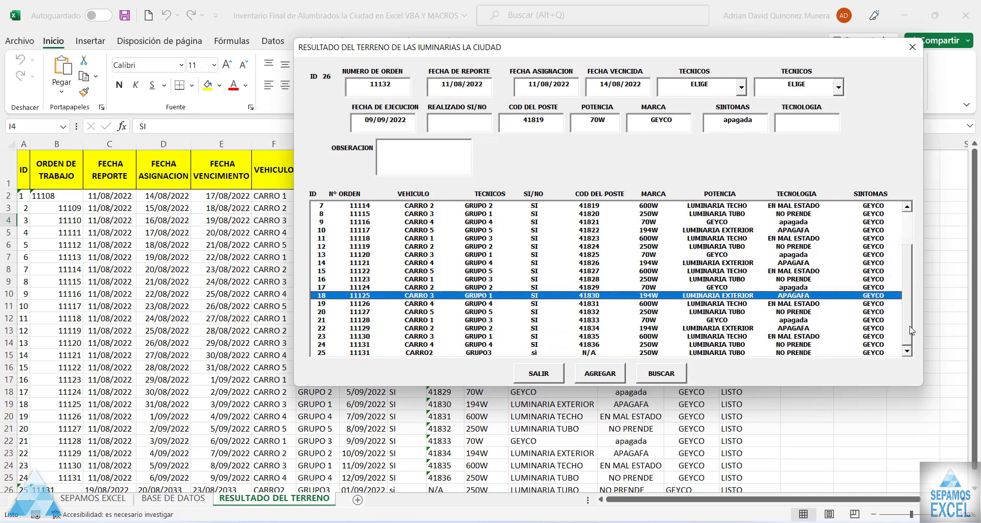
{"action": "mouse_move", "coordinate": [904, 258]}
{"action": "left_mouse_down"}
{"action": "mouse_move", "coordinate": [902, 313]}
{"action": "mouse_move", "coordinate": [892, 239]}
{"action": "left_mouse_up"}
{"action": "left_click", "coordinate": [472, 129]}
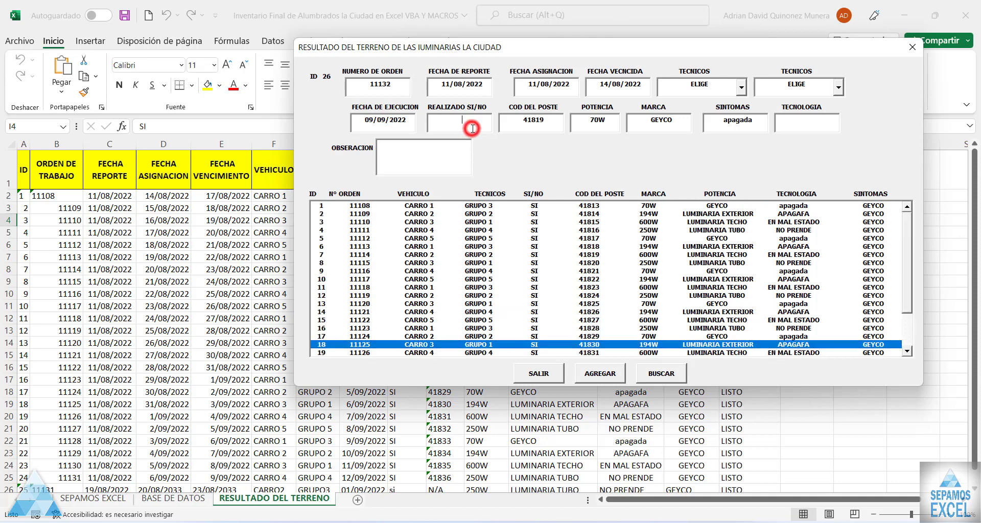
{"action": "type", "text": "si"}
{"action": "left_click", "coordinate": [742, 87]}
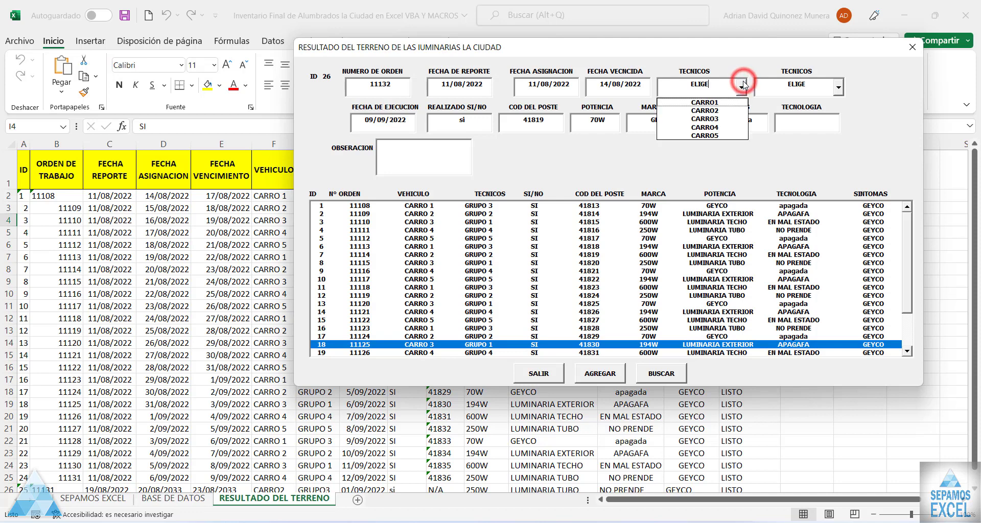
{"action": "left_click", "coordinate": [722, 112]}
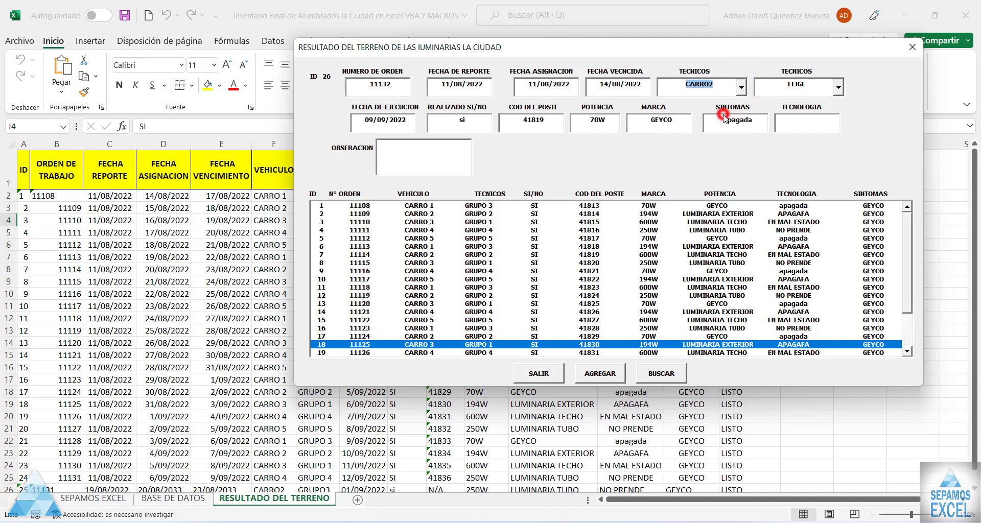
{"action": "left_click", "coordinate": [838, 87]}
{"action": "left_click", "coordinate": [814, 112]}
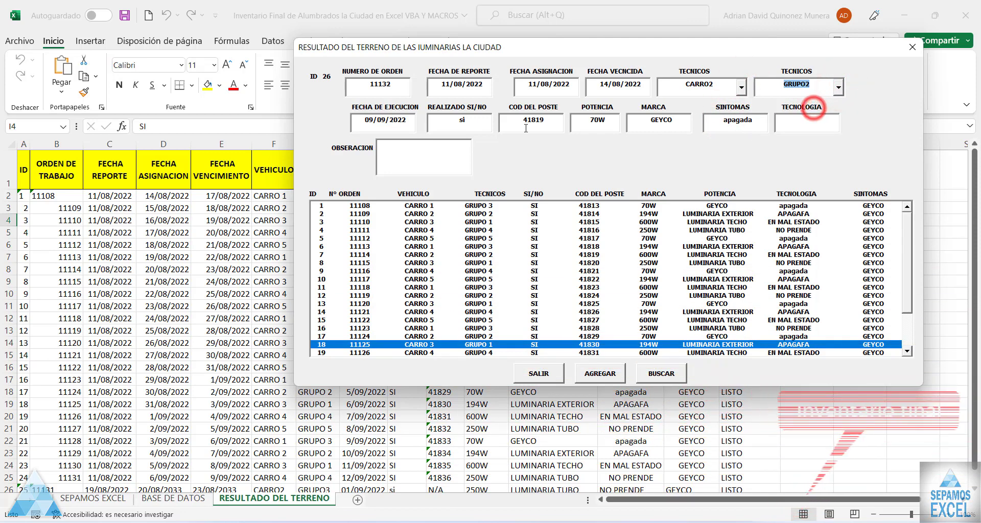
- Enter technology GEYCO and the observation 'SE ARREGLO EL BOMBILLO'
{"action": "left_click", "coordinate": [799, 123]}
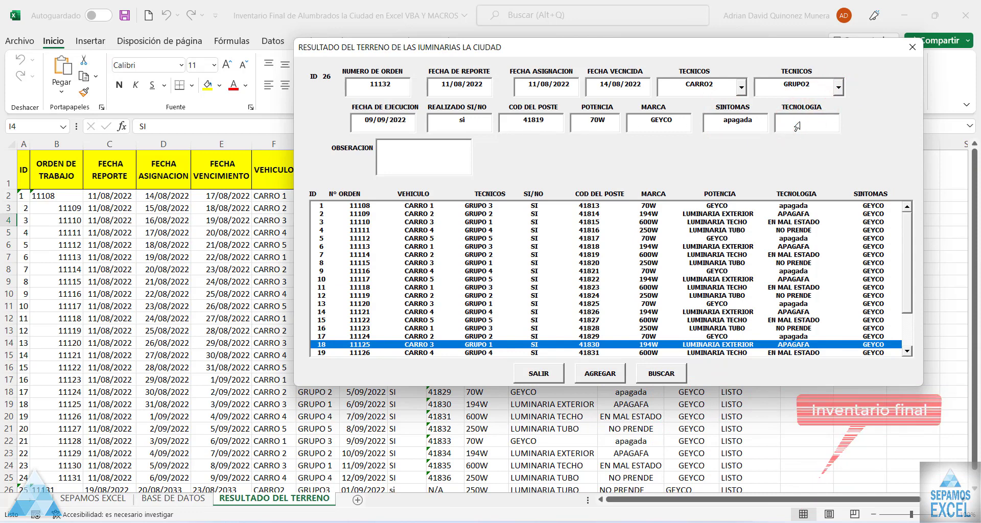
{"action": "type", "text": "ge"}
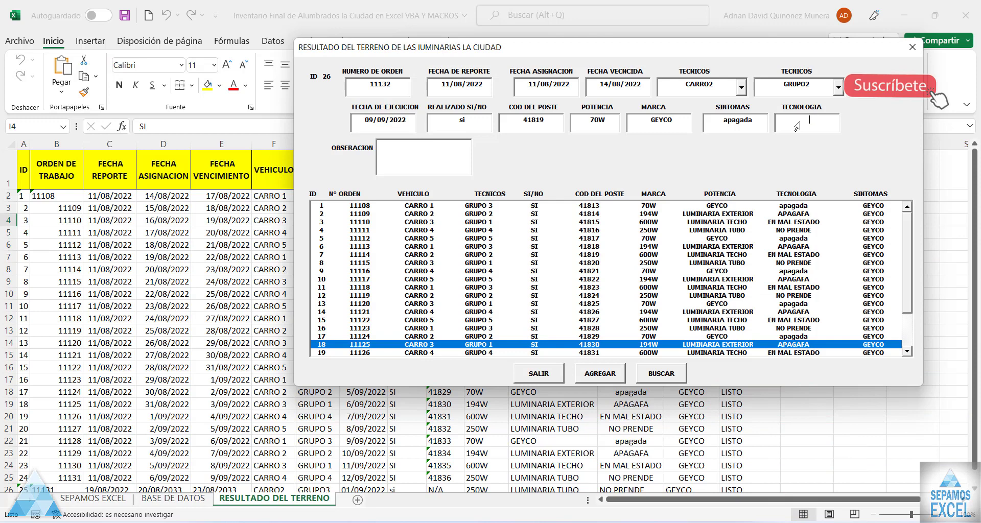
{"action": "type", "text": "co"}
{"action": "left_click", "coordinate": [414, 158]}
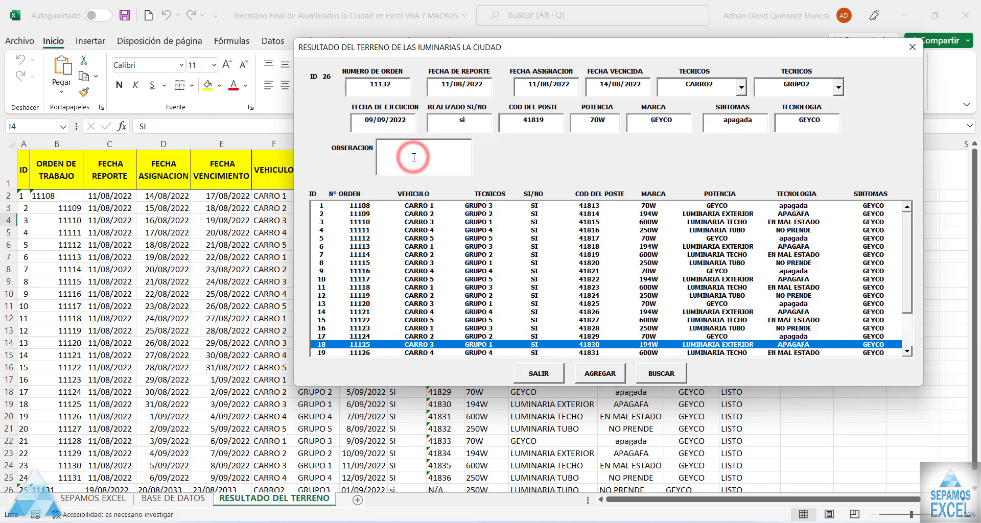
{"action": "type", "text": "SEAR"}
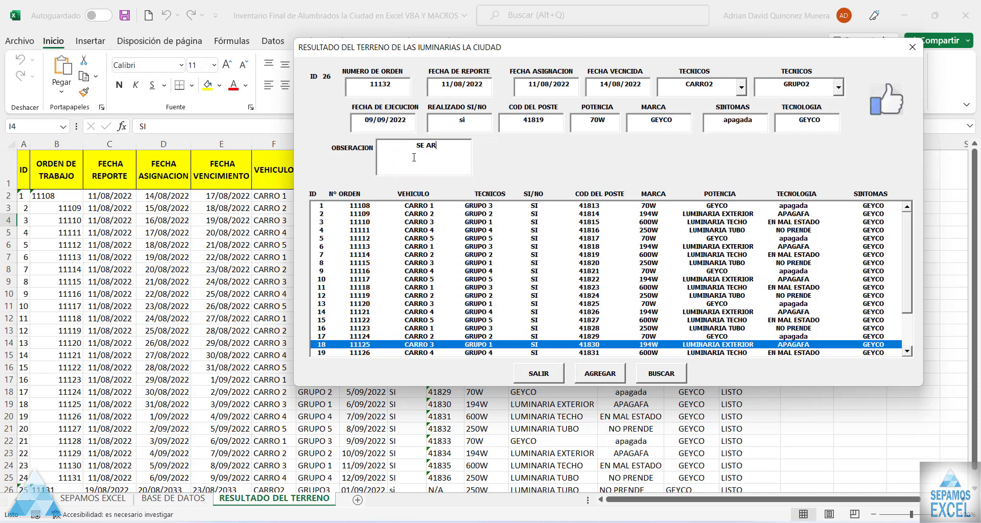
{"action": "type", "text": "REGLO"}
{"action": "type", "text": " EL "}
{"action": "type", "text": "BOM"}
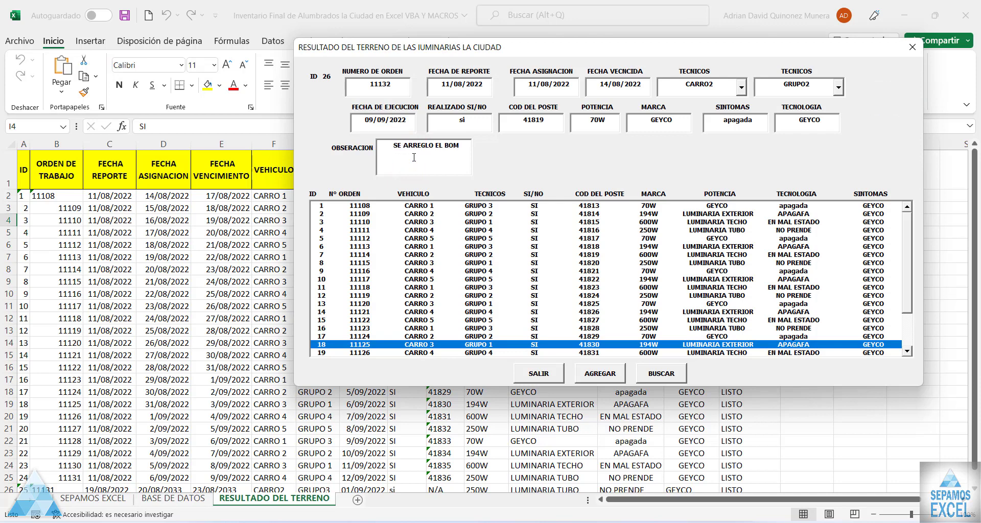
{"action": "type", "text": "BILLO"}
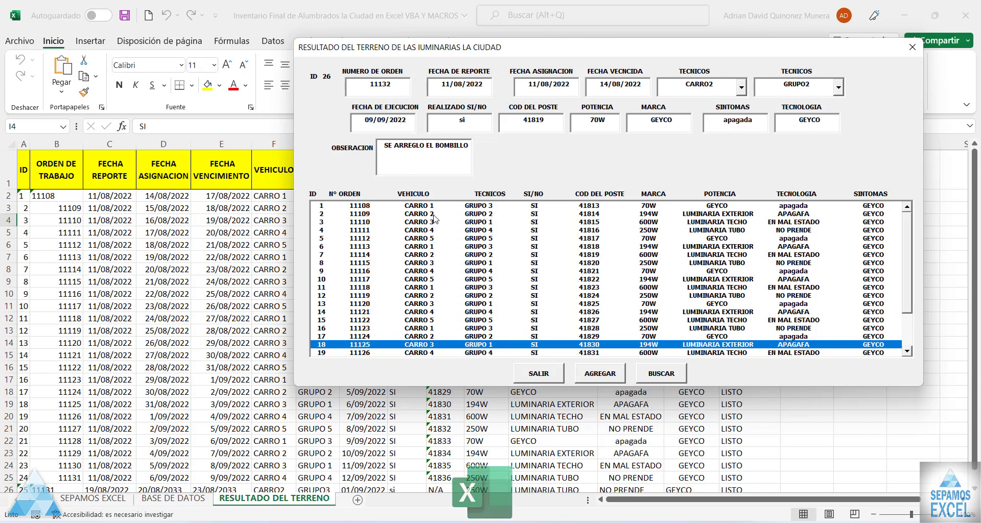
- Add order 11132's field result, confirm with Sí, dismiss the message and close the form
{"action": "left_click", "coordinate": [600, 374]}
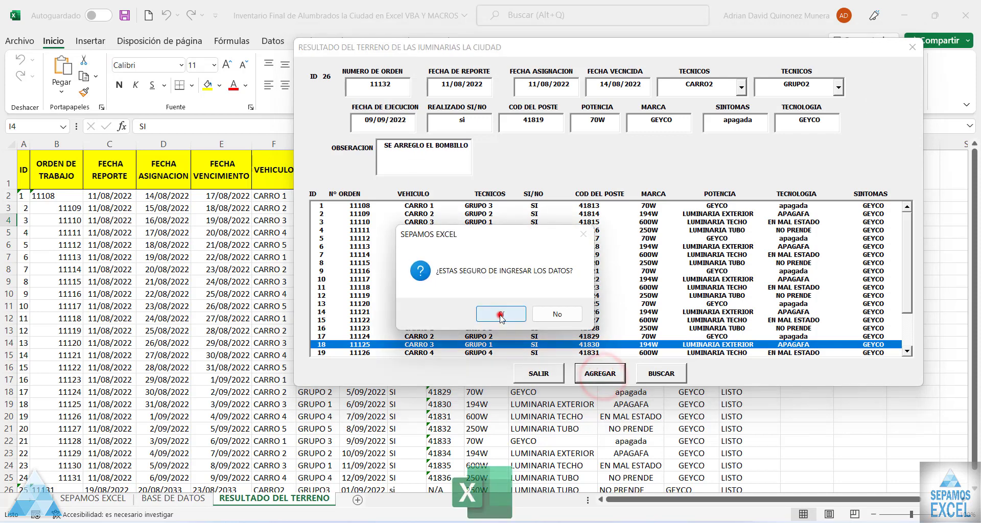
{"action": "left_click", "coordinate": [501, 315]}
{"action": "left_click", "coordinate": [537, 314]}
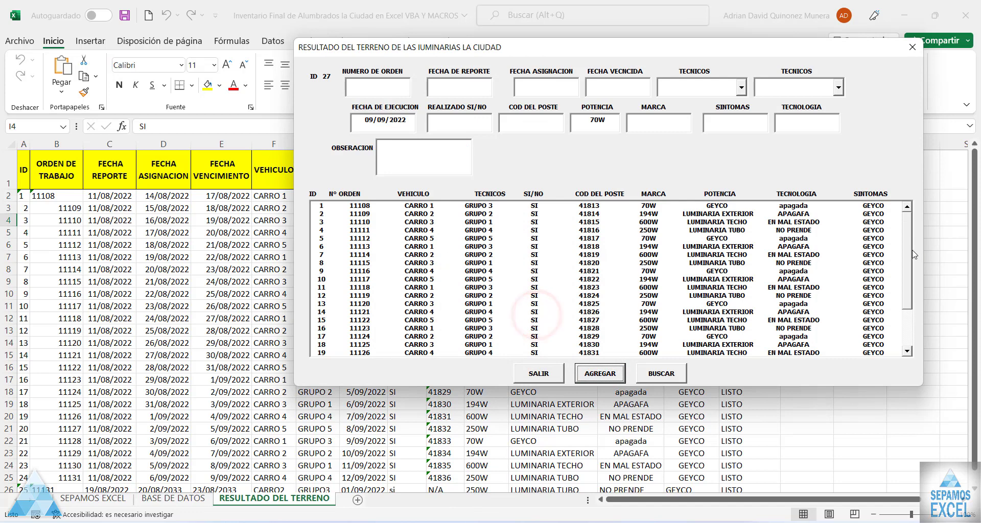
{"action": "left_click", "coordinate": [914, 254]}
{"action": "left_click_drag", "start_coordinate": [904, 241], "coordinate": [905, 232]}
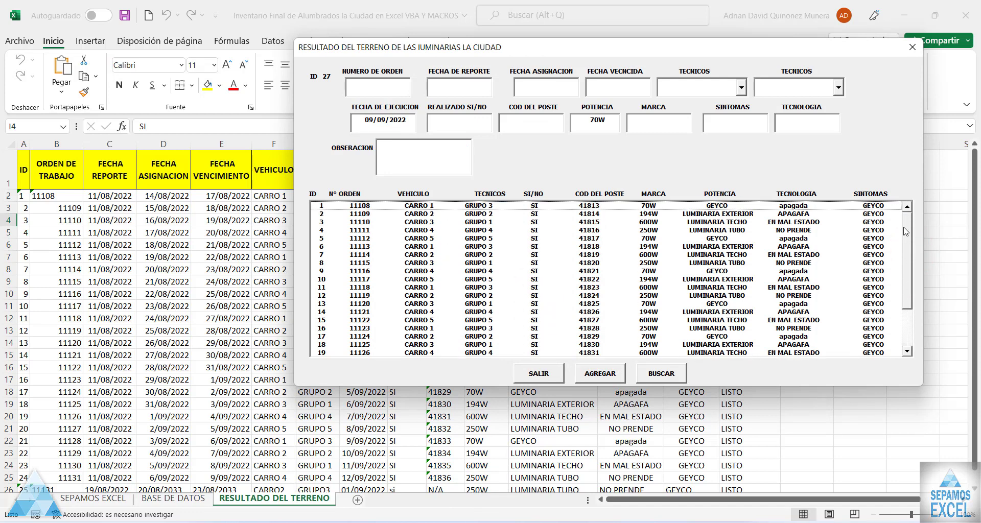
{"action": "left_click", "coordinate": [913, 47]}
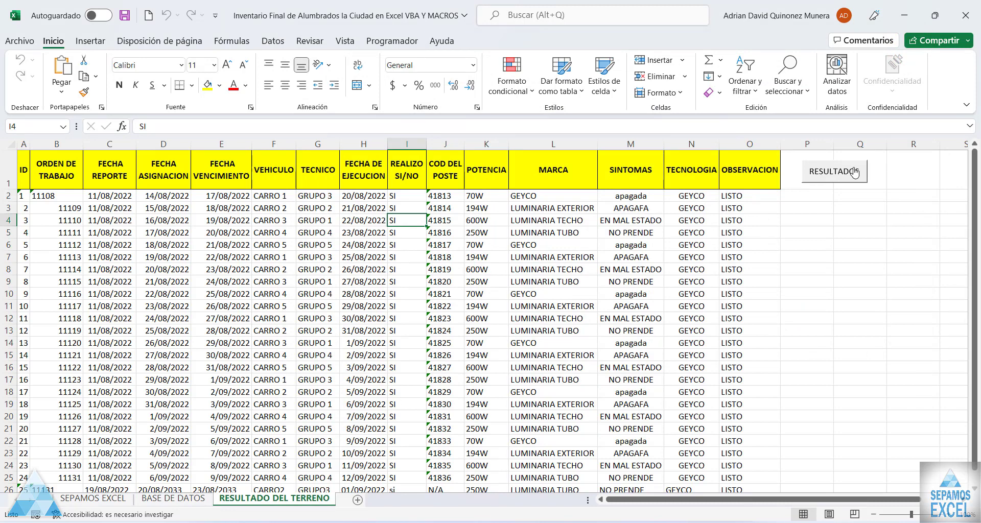
- From Programador open Visual Basic and show ALUMBRADOC's UserForm_Initialize code
{"action": "left_click", "coordinate": [402, 44]}
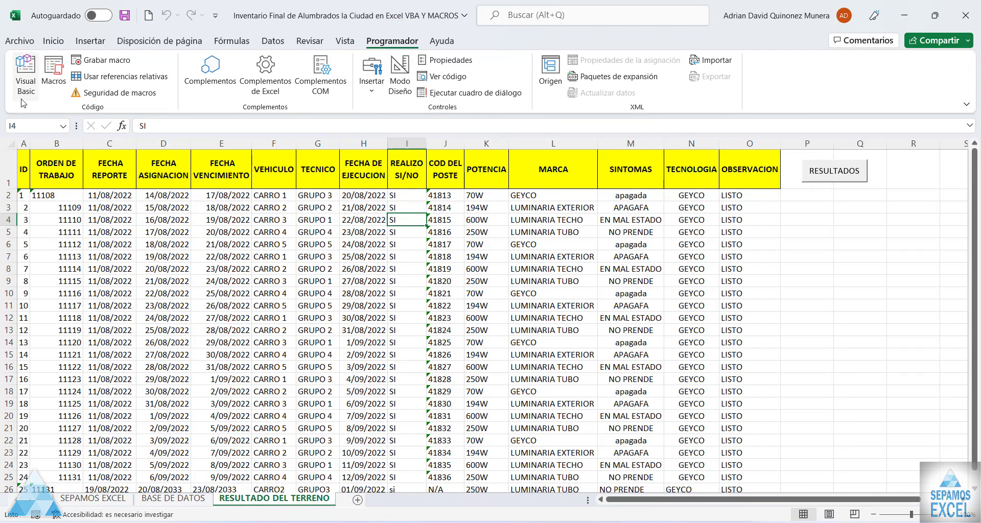
{"action": "left_click", "coordinate": [23, 92]}
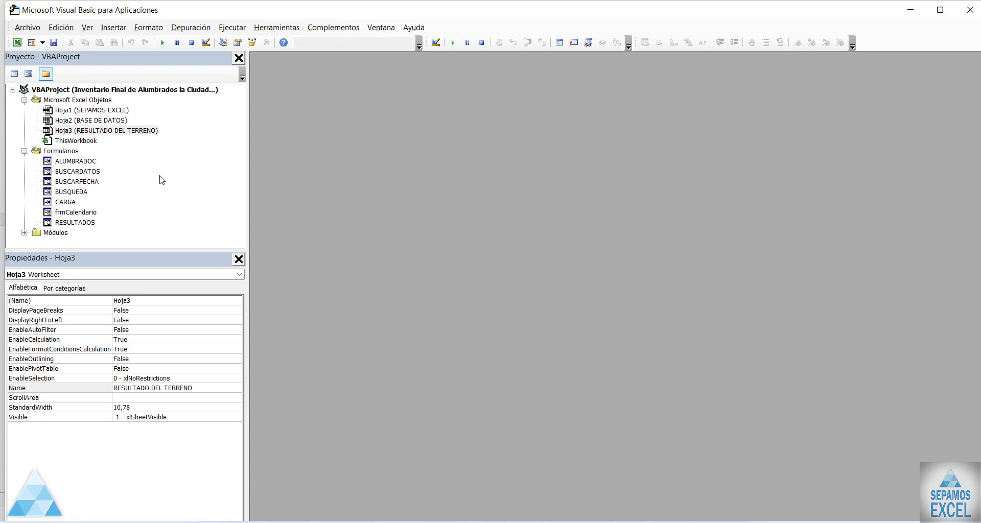
{"action": "double_click", "coordinate": [87, 162]}
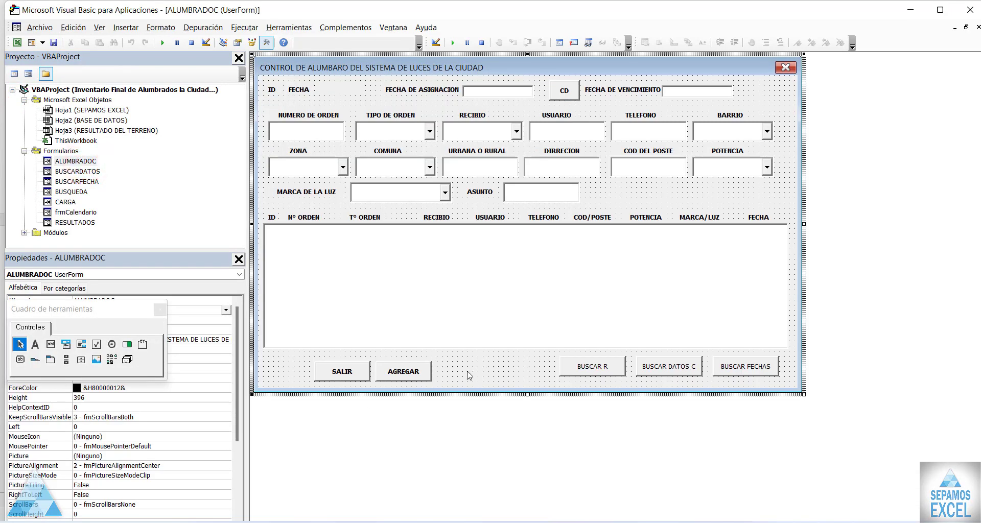
{"action": "double_click", "coordinate": [523, 366]}
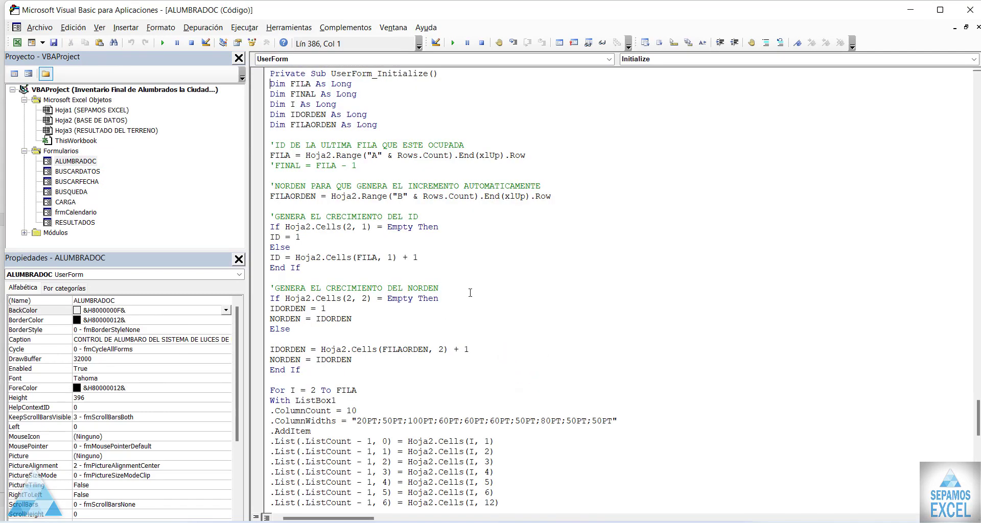
- Highlight the last-occupied-row lookup and the ID increment block in UserForm_Initialize
{"action": "scroll", "coordinate": [470, 293], "scroll_direction": "up", "scroll_amount": 1}
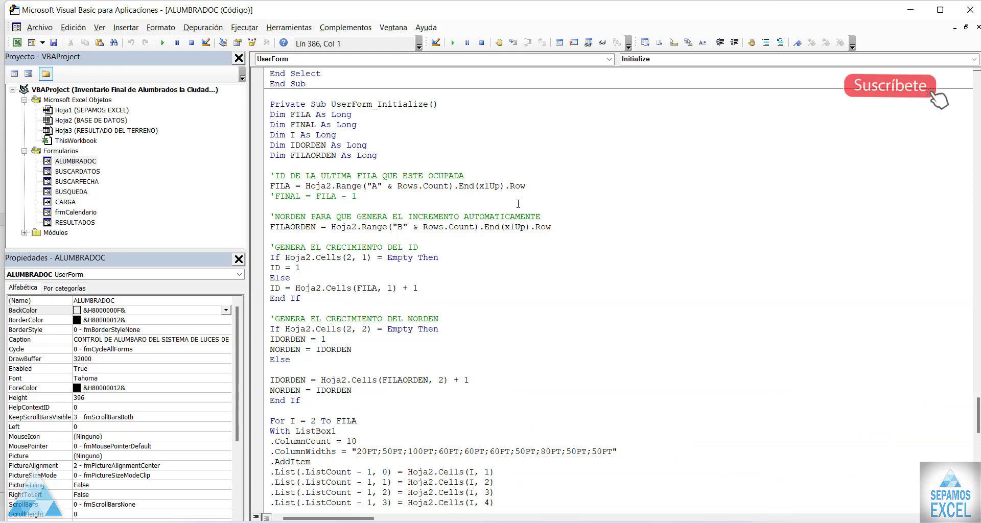
{"action": "left_click_drag", "start_coordinate": [579, 232], "coordinate": [569, 205]}
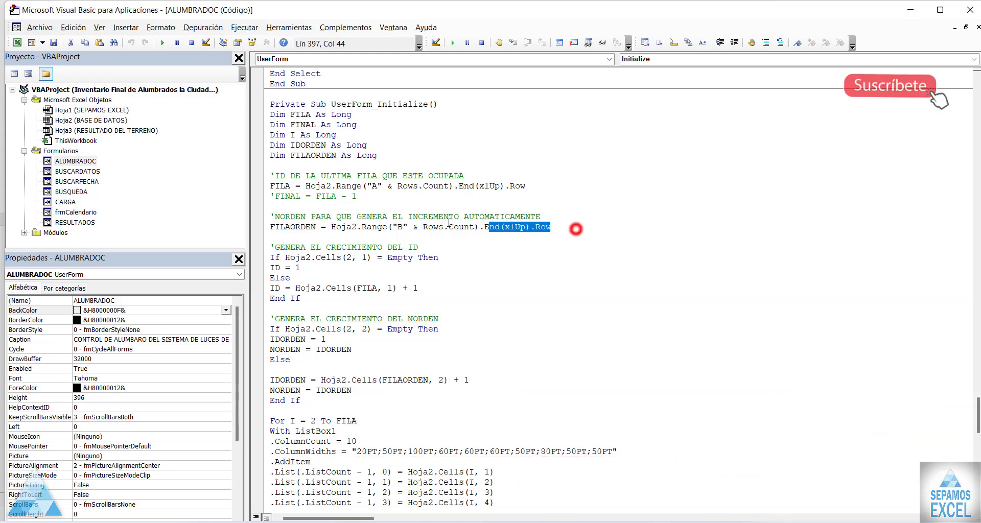
{"action": "left_click", "coordinate": [567, 205]}
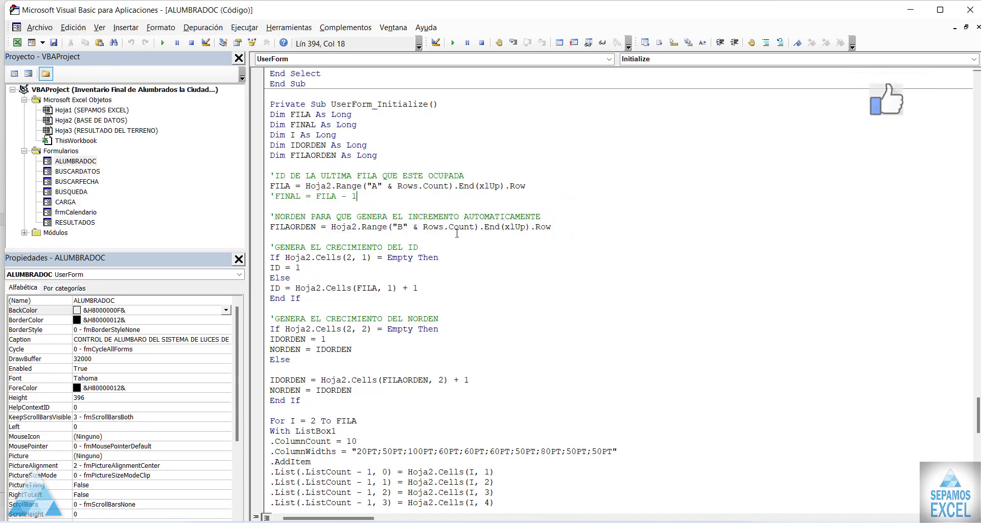
{"action": "scroll", "coordinate": [353, 226], "scroll_direction": "down", "scroll_amount": 1}
{"action": "scroll", "coordinate": [353, 225], "scroll_direction": "down", "scroll_amount": 1}
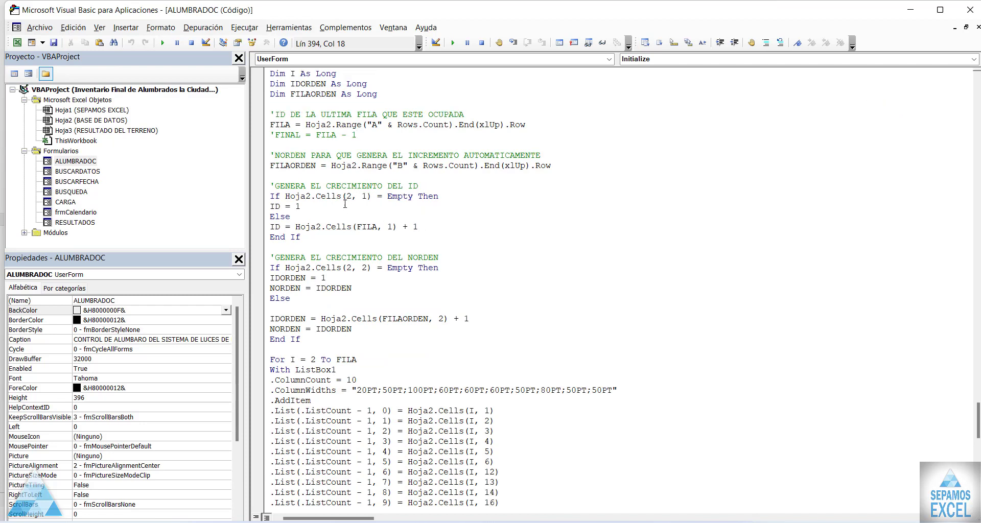
{"action": "left_click_drag", "start_coordinate": [331, 237], "coordinate": [269, 186]}
{"action": "left_click", "coordinate": [515, 233]}
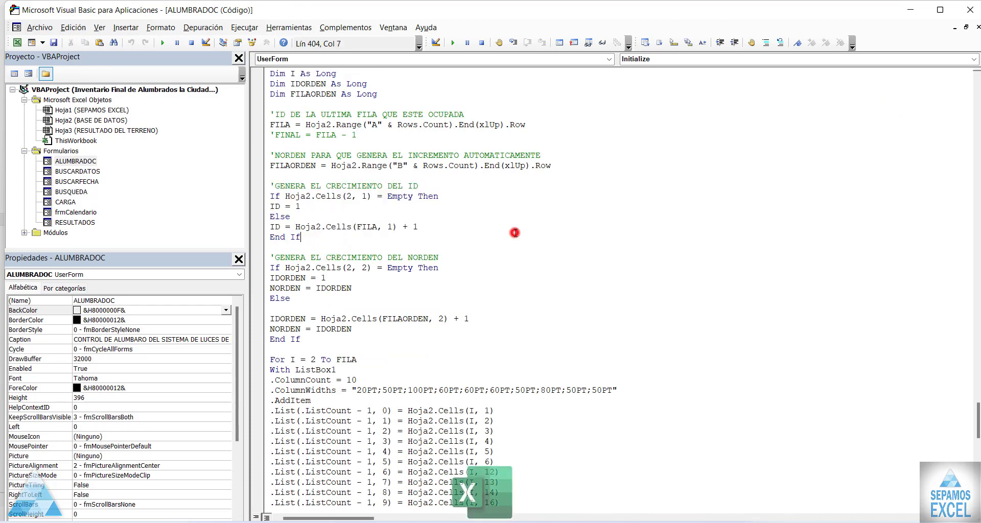
- Highlight the NORDEN order-number increment lines
{"action": "left_click_drag", "start_coordinate": [335, 302], "coordinate": [270, 257]}
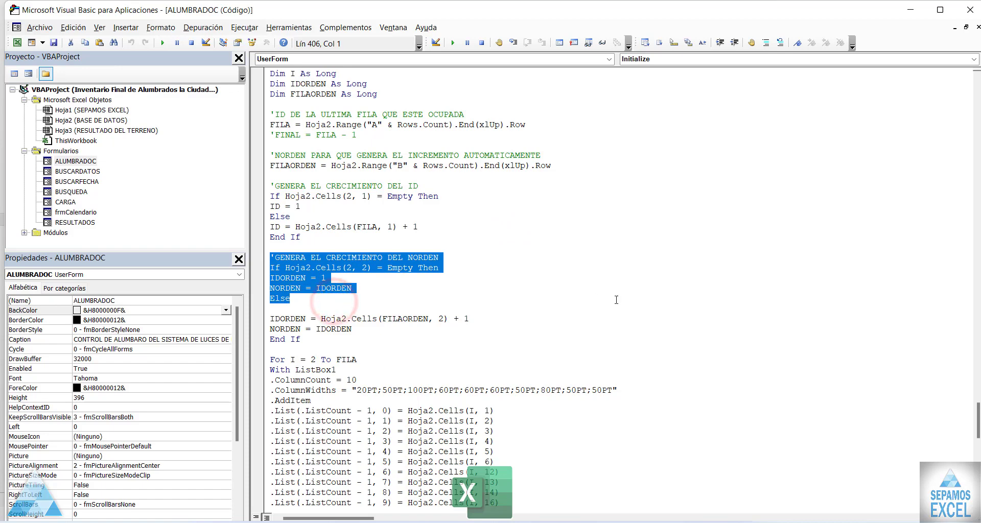
{"action": "scroll", "coordinate": [616, 300], "scroll_direction": "down", "scroll_amount": 1}
{"action": "left_click", "coordinate": [430, 303]}
{"action": "left_click_drag", "start_coordinate": [321, 310], "coordinate": [263, 287]}
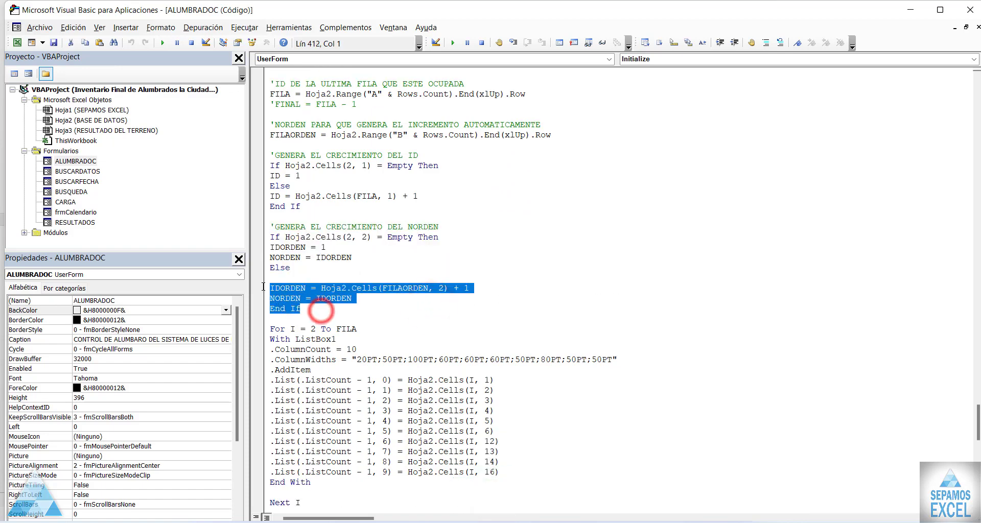
{"action": "left_click", "coordinate": [567, 265]}
- Scroll through the code filling order-type, barrio, zone and comuna combo boxes with 'ELIGE' defaults
{"action": "scroll", "coordinate": [568, 266], "scroll_direction": "down", "scroll_amount": 2}
{"action": "scroll", "coordinate": [562, 267], "scroll_direction": "down", "scroll_amount": 2}
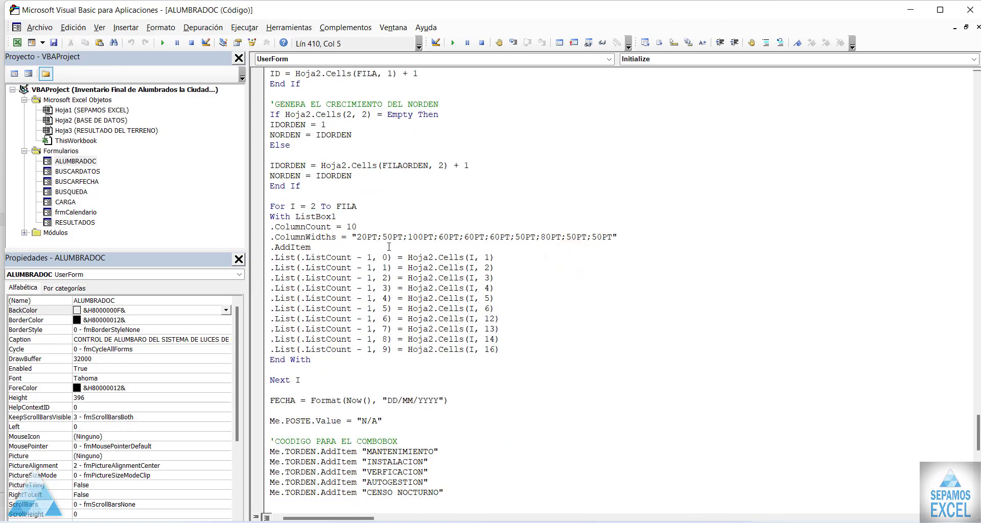
{"action": "scroll", "coordinate": [389, 247], "scroll_direction": "down", "scroll_amount": 3}
{"action": "scroll", "coordinate": [357, 204], "scroll_direction": "up", "scroll_amount": 1}
{"action": "scroll", "coordinate": [348, 186], "scroll_direction": "up", "scroll_amount": 1}
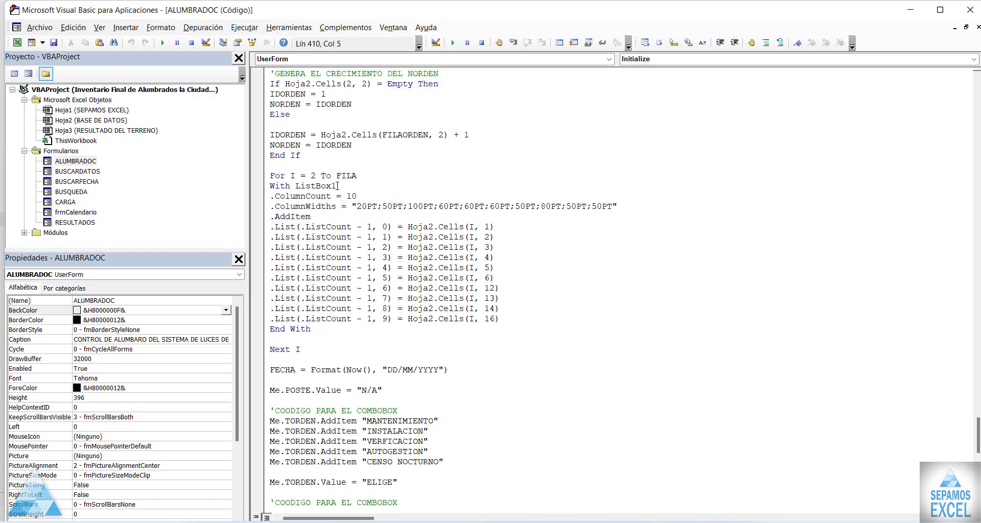
{"action": "scroll", "coordinate": [321, 254], "scroll_direction": "down", "scroll_amount": 3}
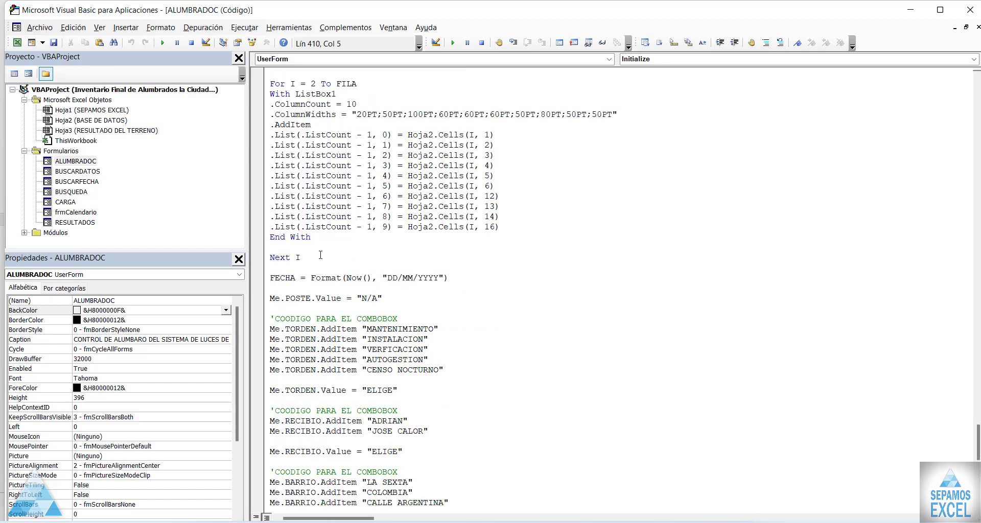
{"action": "scroll", "coordinate": [321, 254], "scroll_direction": "down", "scroll_amount": 1}
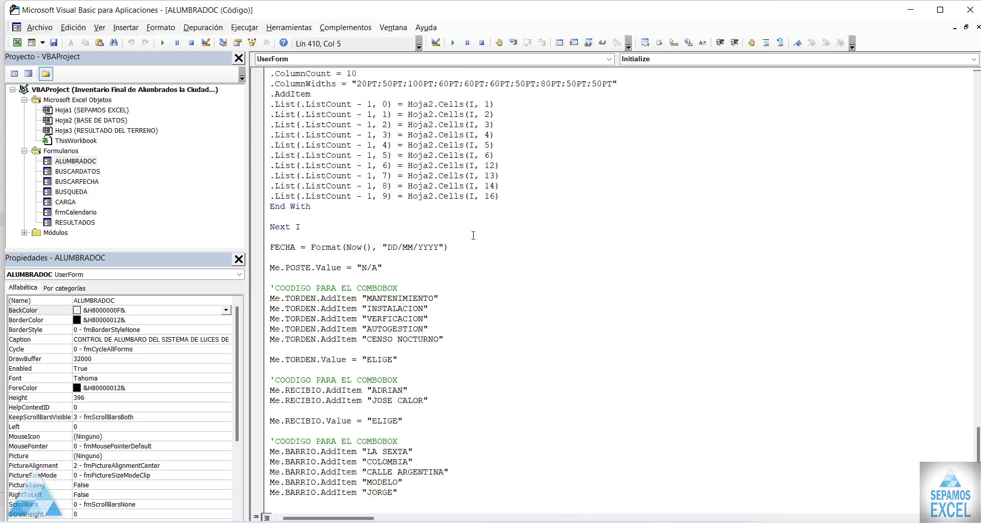
{"action": "scroll", "coordinate": [482, 238], "scroll_direction": "down", "scroll_amount": 4}
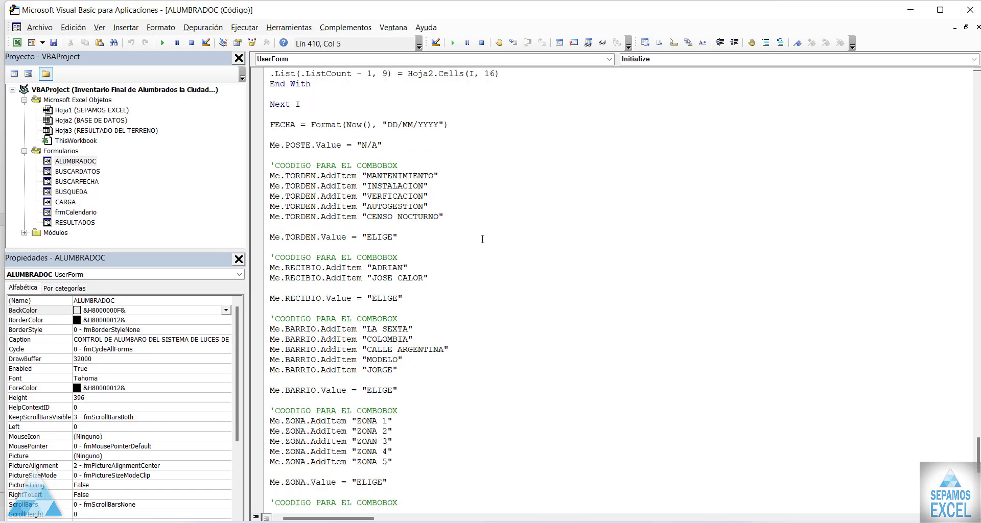
{"action": "scroll", "coordinate": [490, 286], "scroll_direction": "down", "scroll_amount": 3}
{"action": "scroll", "coordinate": [490, 285], "scroll_direction": "up", "scroll_amount": 2}
{"action": "scroll", "coordinate": [442, 234], "scroll_direction": "up", "scroll_amount": 2}
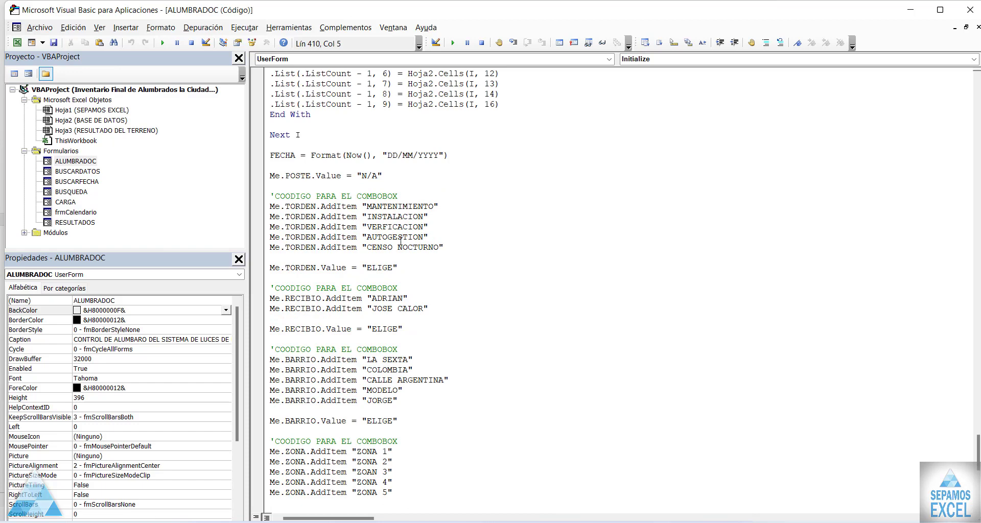
{"action": "scroll", "coordinate": [334, 206], "scroll_direction": "down", "scroll_amount": 2}
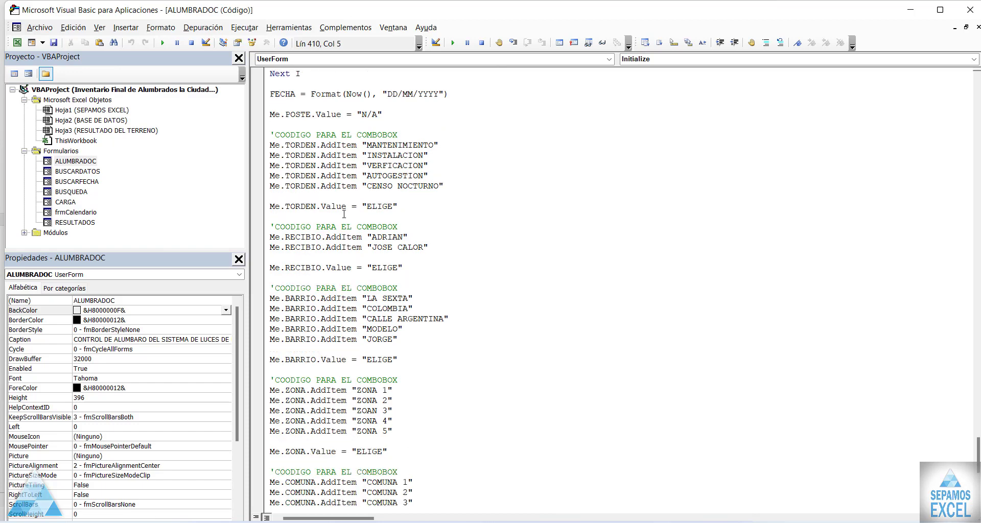
{"action": "scroll", "coordinate": [343, 215], "scroll_direction": "down", "scroll_amount": 1}
{"action": "scroll", "coordinate": [347, 222], "scroll_direction": "down", "scroll_amount": 3}
{"action": "scroll", "coordinate": [348, 226], "scroll_direction": "down", "scroll_amount": 3}
{"action": "scroll", "coordinate": [349, 225], "scroll_direction": "down", "scroll_amount": 2}
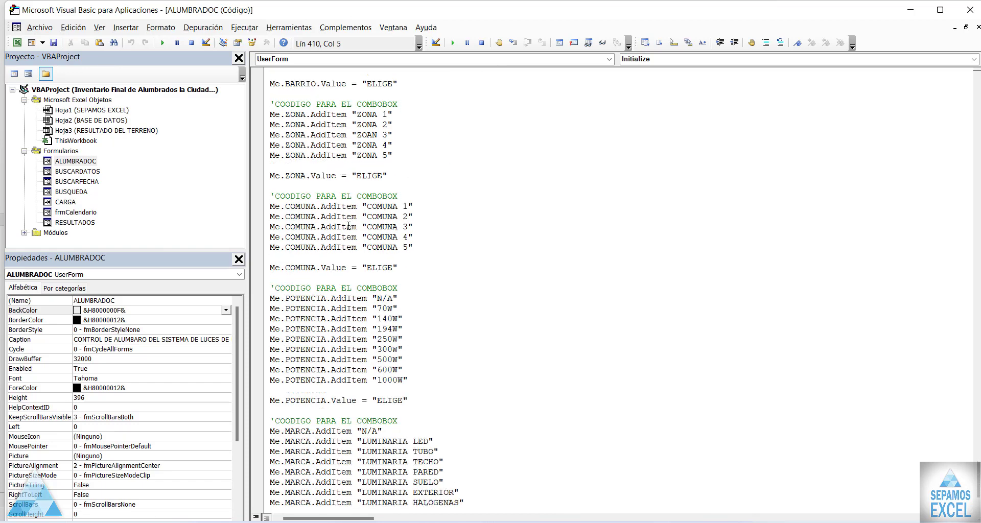
{"action": "scroll", "coordinate": [353, 245], "scroll_direction": "down", "scroll_amount": 1}
{"action": "scroll", "coordinate": [365, 300], "scroll_direction": "down", "scroll_amount": 1}
{"action": "scroll", "coordinate": [367, 361], "scroll_direction": "up", "scroll_amount": 12}
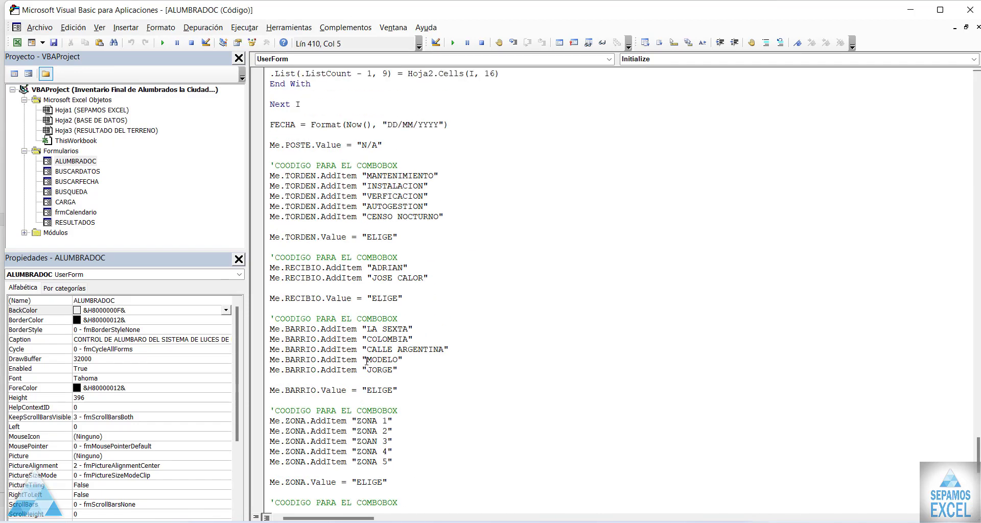
{"action": "left_click", "coordinate": [977, 26]}
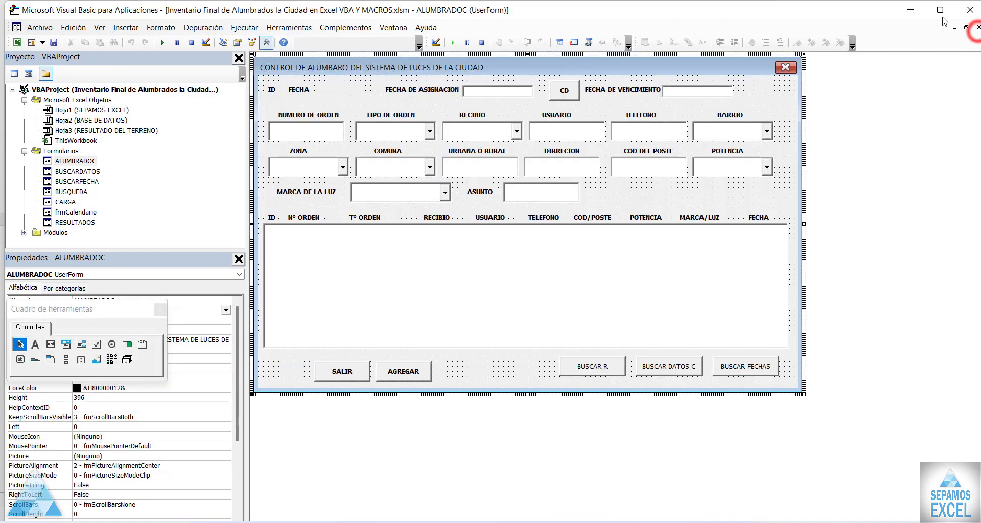
{"action": "left_click", "coordinate": [940, 10]}
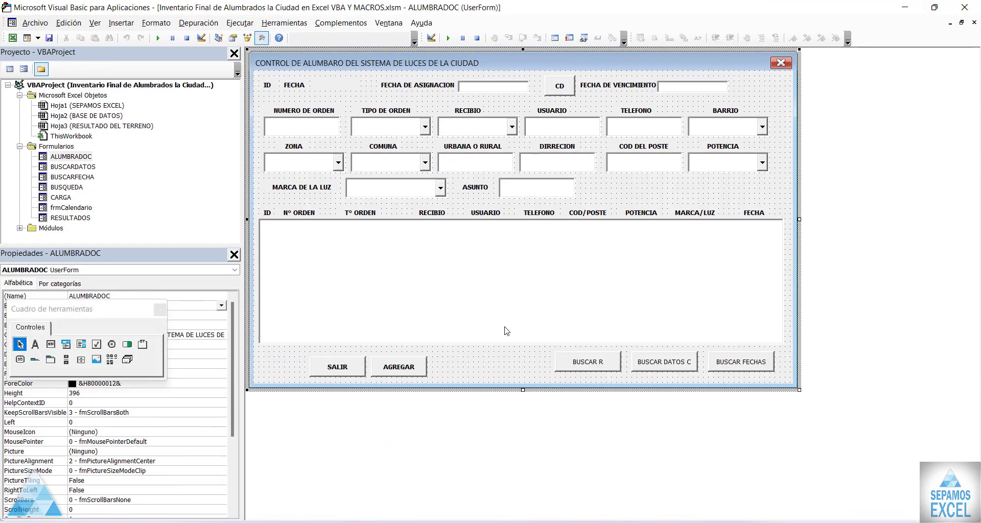
{"action": "double_click", "coordinate": [421, 372]}
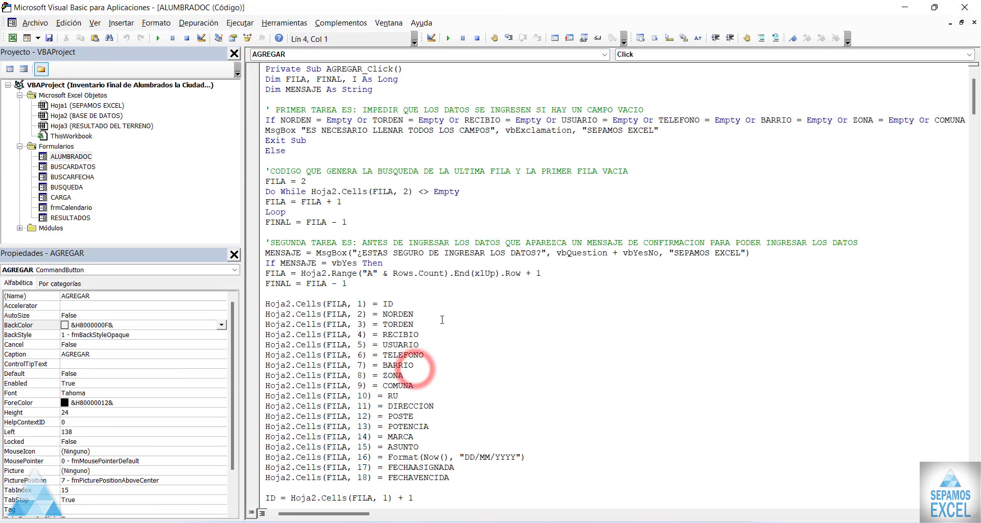
{"action": "scroll", "coordinate": [465, 212], "scroll_direction": "up", "scroll_amount": 1}
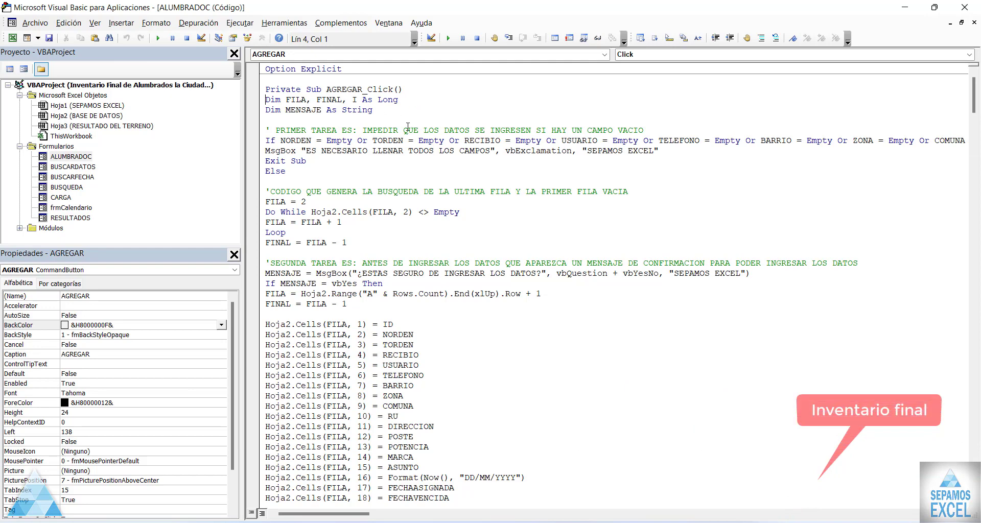
{"action": "left_click_drag", "start_coordinate": [324, 170], "coordinate": [265, 130]}
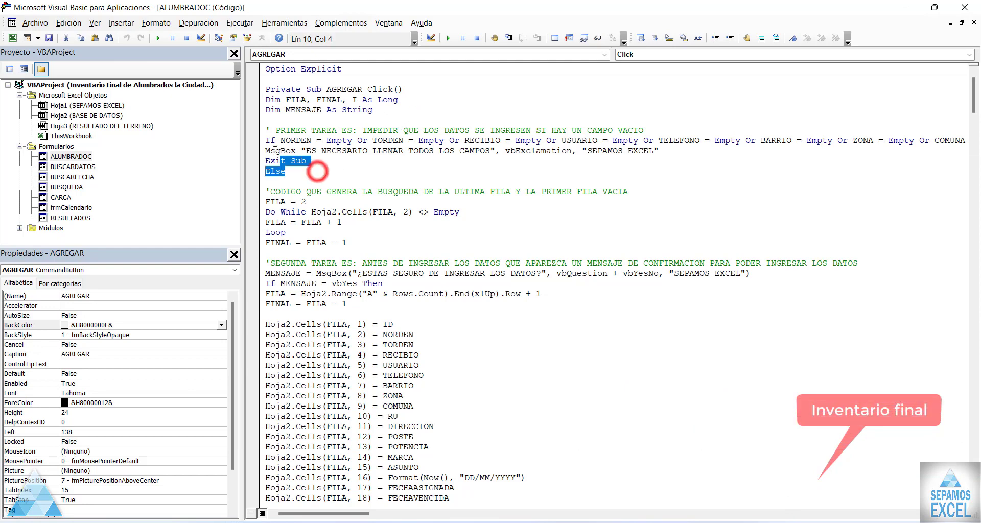
{"action": "left_click", "coordinate": [347, 168]}
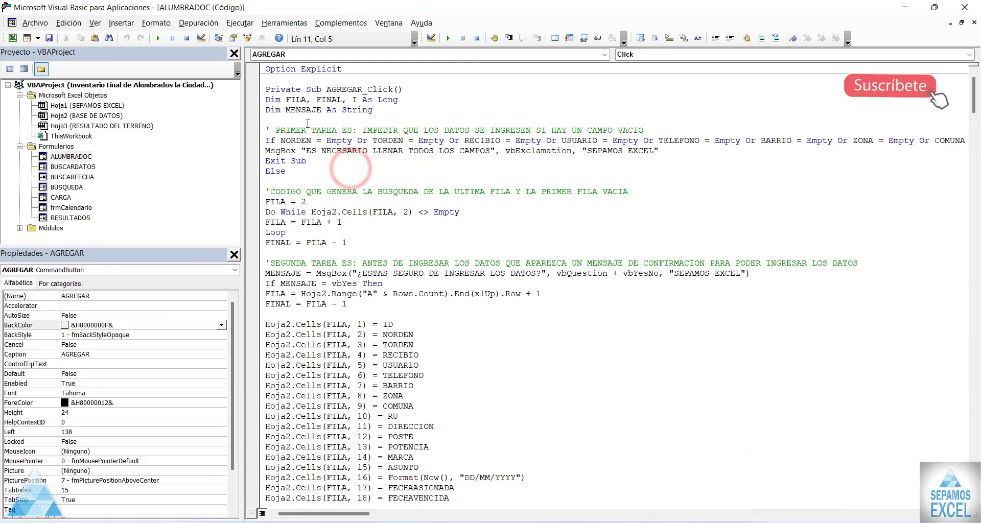
{"action": "left_click_drag", "start_coordinate": [314, 169], "coordinate": [265, 130]}
{"action": "left_click", "coordinate": [323, 167]}
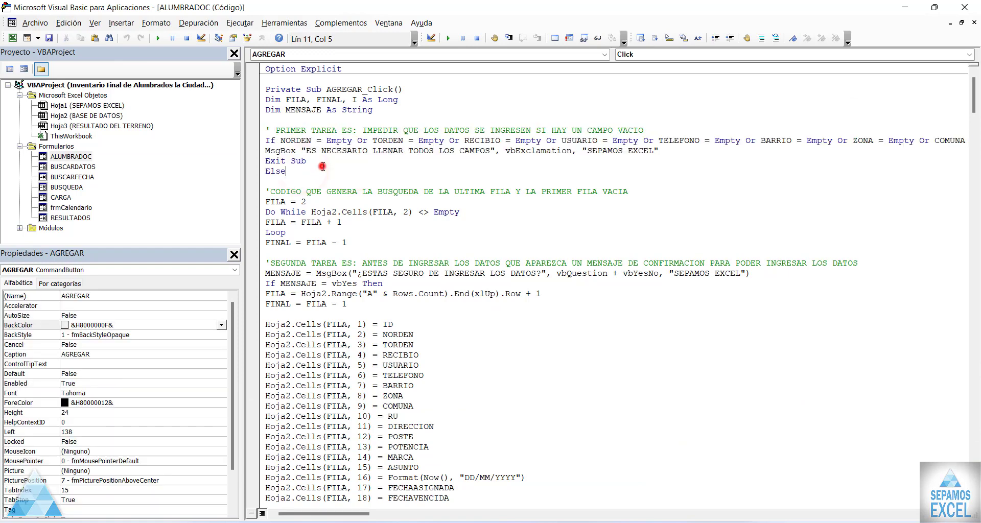
{"action": "scroll", "coordinate": [323, 167], "scroll_direction": "down", "scroll_amount": 1}
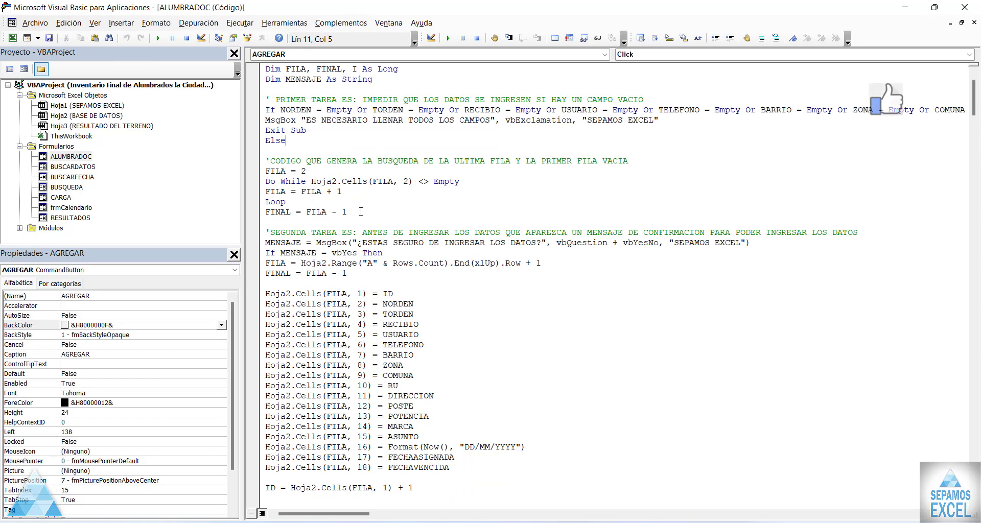
{"action": "left_click_drag", "start_coordinate": [361, 211], "coordinate": [266, 160]}
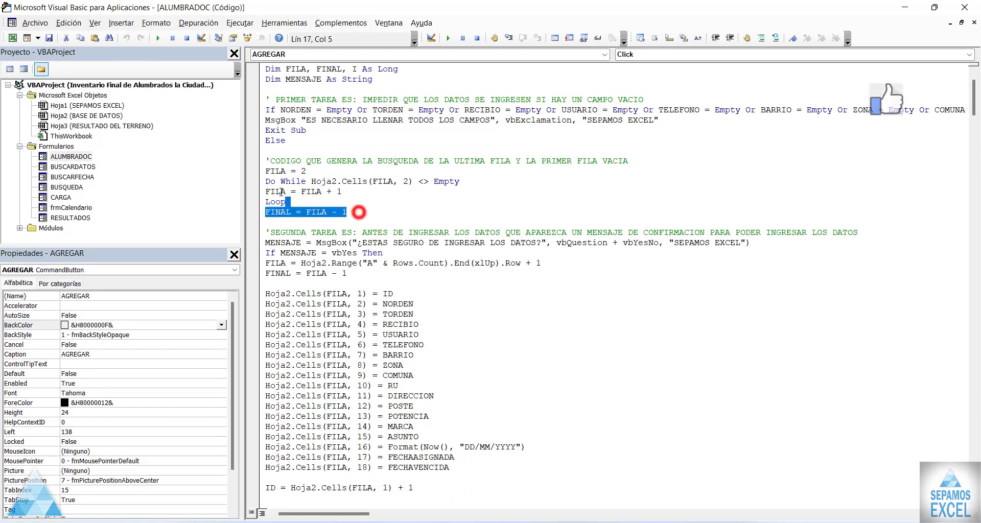
{"action": "left_click", "coordinate": [393, 220]}
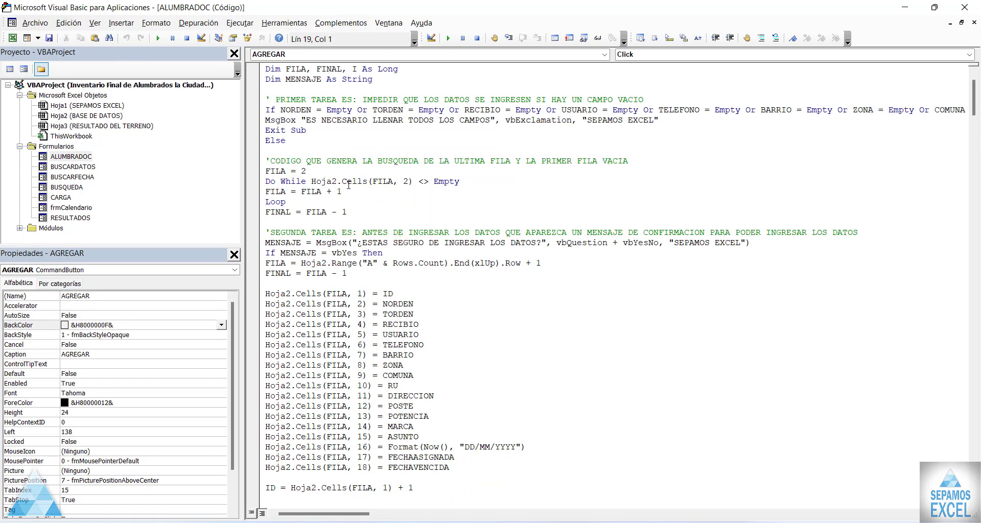
{"action": "scroll", "coordinate": [347, 185], "scroll_direction": "down", "scroll_amount": 3}
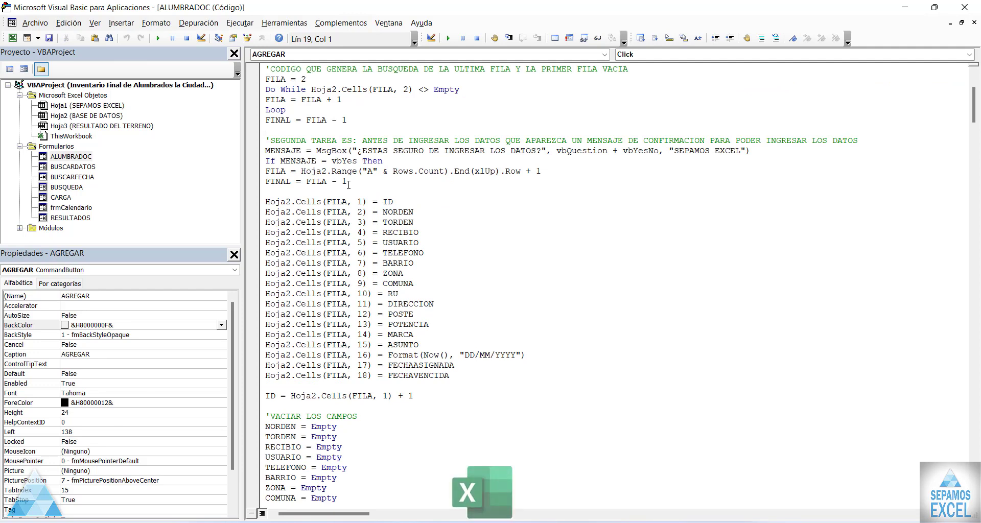
{"action": "scroll", "coordinate": [349, 185], "scroll_direction": "up", "scroll_amount": 1}
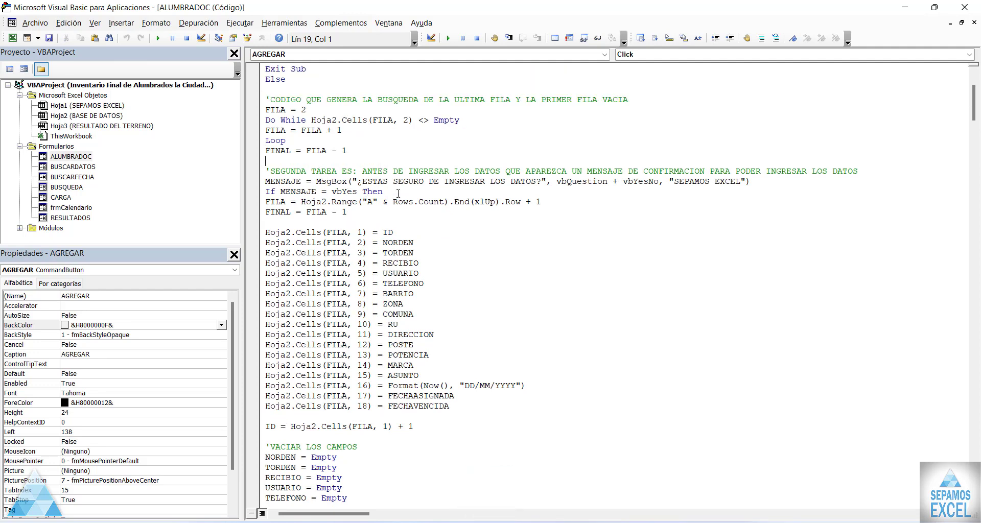
{"action": "scroll", "coordinate": [398, 193], "scroll_direction": "down", "scroll_amount": 1}
{"action": "scroll", "coordinate": [410, 194], "scroll_direction": "down", "scroll_amount": 1}
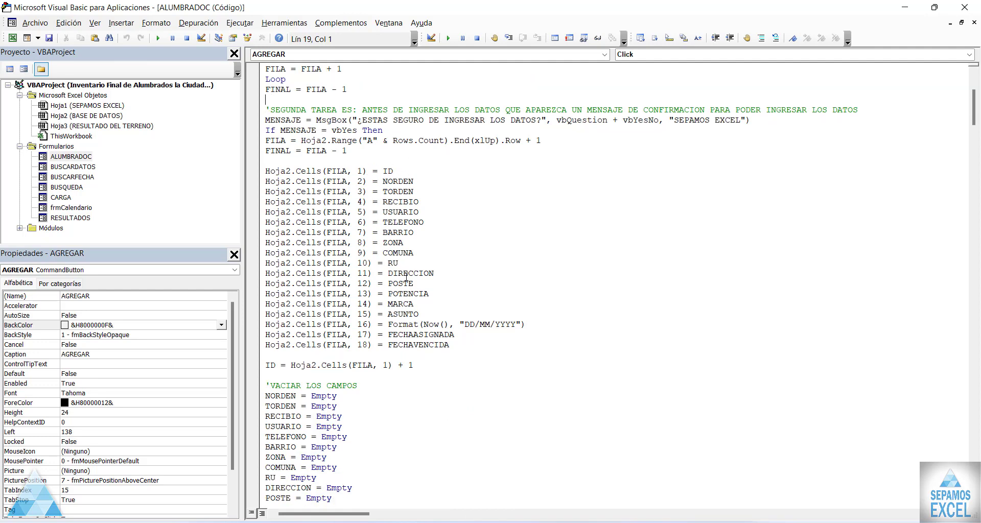
{"action": "scroll", "coordinate": [400, 221], "scroll_direction": "down", "scroll_amount": 3}
{"action": "scroll", "coordinate": [401, 222], "scroll_direction": "down", "scroll_amount": 1}
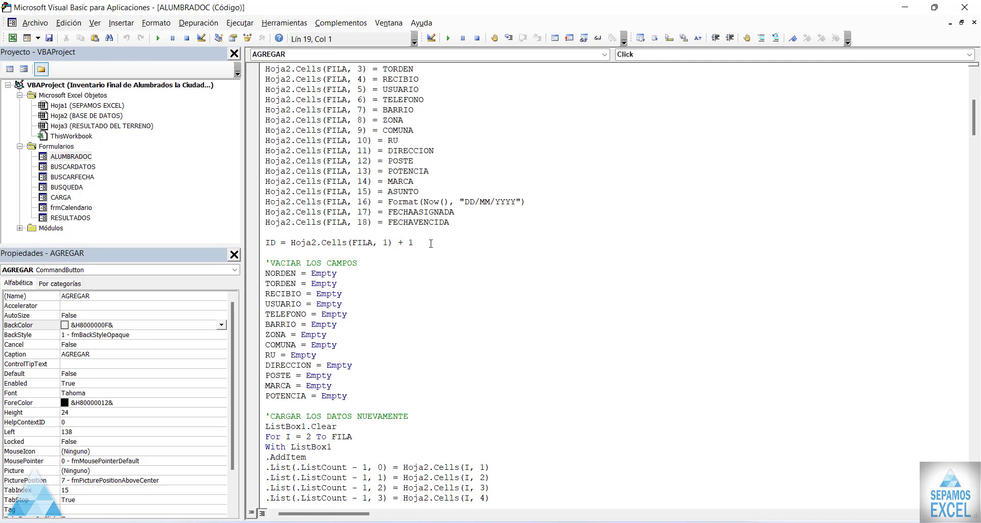
{"action": "left_click_drag", "start_coordinate": [431, 243], "coordinate": [265, 244]}
{"action": "left_click", "coordinate": [402, 279]}
{"action": "scroll", "coordinate": [401, 279], "scroll_direction": "down", "scroll_amount": 2}
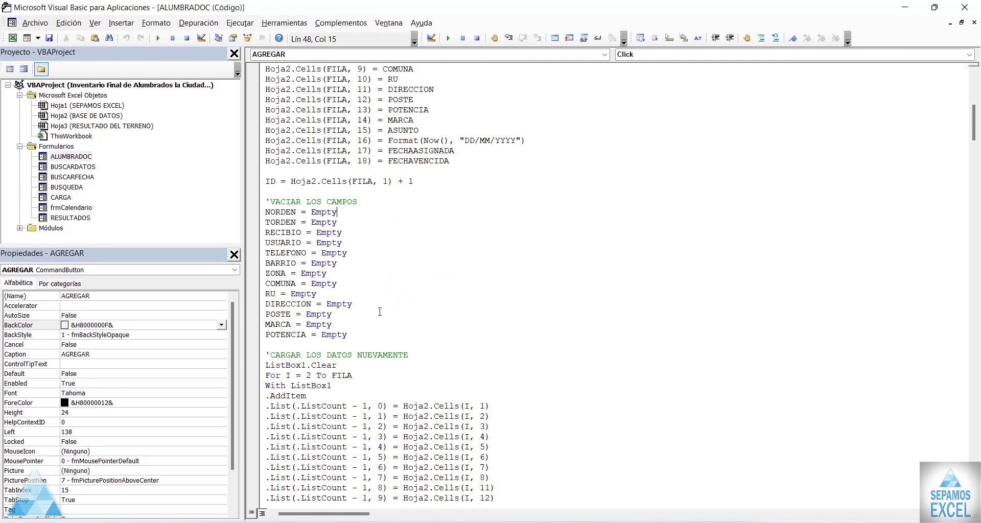
- Highlight the VACIAR LOS CAMPOS field-clearing lines in the code
{"action": "left_click", "coordinate": [360, 334]}
{"action": "key", "text": "shift+Up"}
{"action": "key", "text": "shift+Up"}
{"action": "key", "text": "shift+Up"}
{"action": "key", "text": "shift+Up"}
{"action": "key", "text": "shift+Up"}
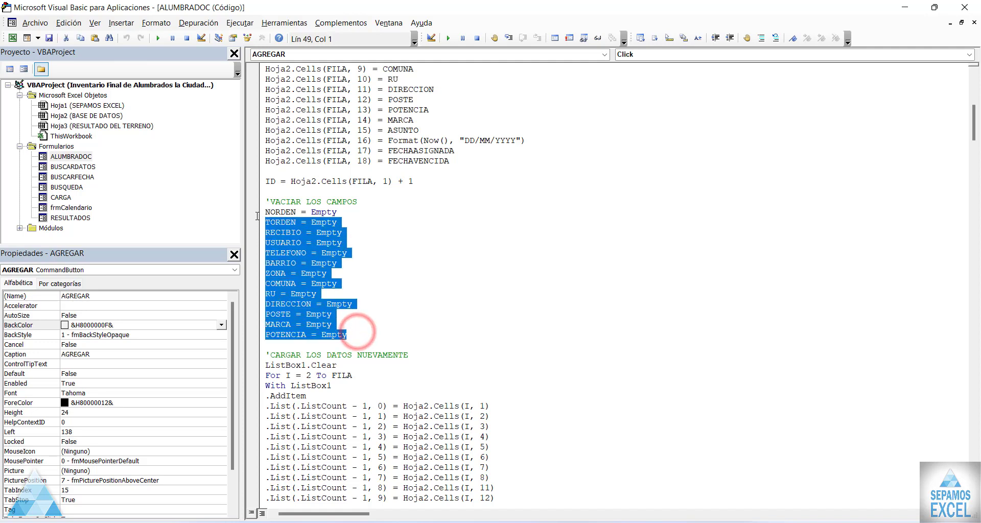
{"action": "key", "text": "shift+Up"}
{"action": "key", "text": "shift+Home"}
{"action": "left_click", "coordinate": [449, 266]}
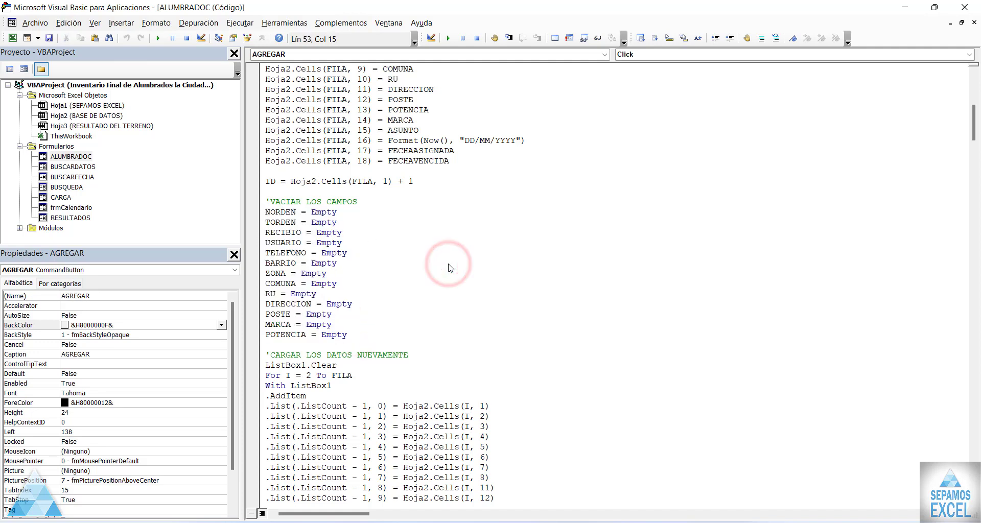
- Review the remaining procedures and run the ALUMBRADOC userform, which proposes order 11135
{"action": "scroll", "coordinate": [449, 264], "scroll_direction": "down", "scroll_amount": 4}
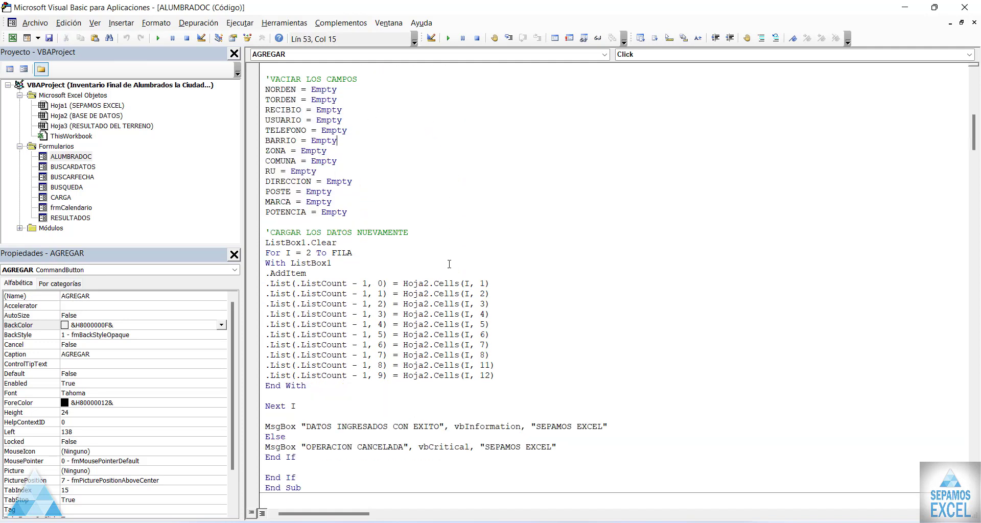
{"action": "scroll", "coordinate": [416, 264], "scroll_direction": "down", "scroll_amount": 1}
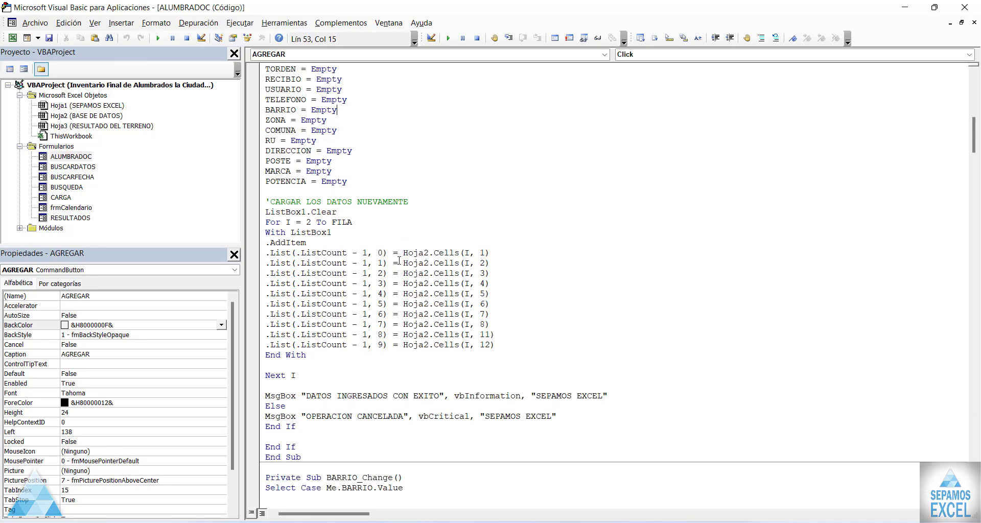
{"action": "scroll", "coordinate": [388, 240], "scroll_direction": "up", "scroll_amount": 2}
{"action": "scroll", "coordinate": [377, 198], "scroll_direction": "down", "scroll_amount": 2}
{"action": "scroll", "coordinate": [427, 205], "scroll_direction": "down", "scroll_amount": 3}
{"action": "scroll", "coordinate": [330, 261], "scroll_direction": "down", "scroll_amount": 1}
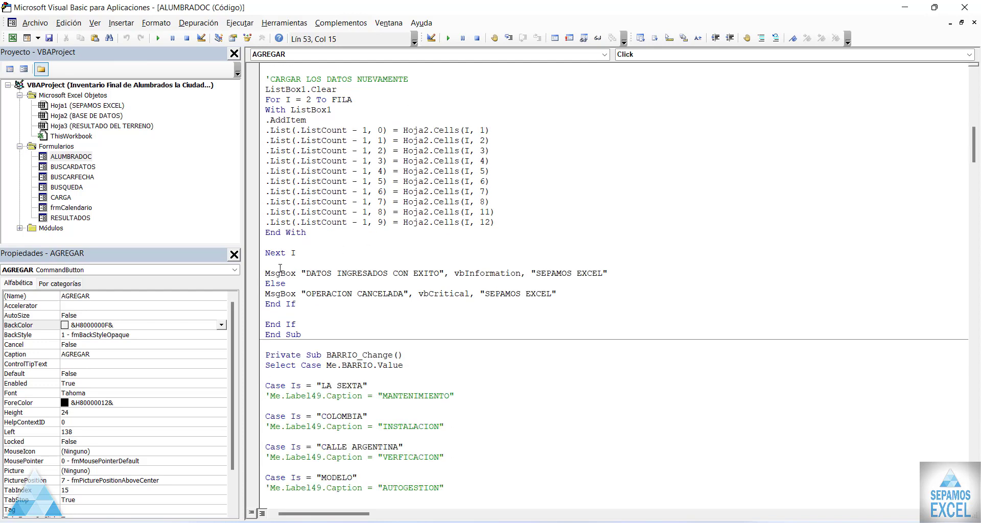
{"action": "scroll", "coordinate": [471, 267], "scroll_direction": "down", "scroll_amount": 1}
{"action": "scroll", "coordinate": [360, 266], "scroll_direction": "down", "scroll_amount": 2}
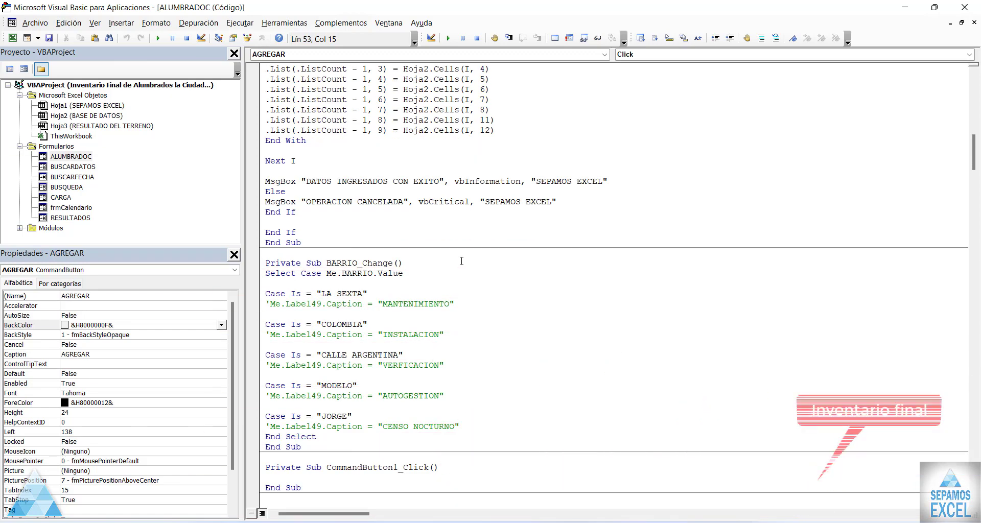
{"action": "scroll", "coordinate": [462, 261], "scroll_direction": "down", "scroll_amount": 1}
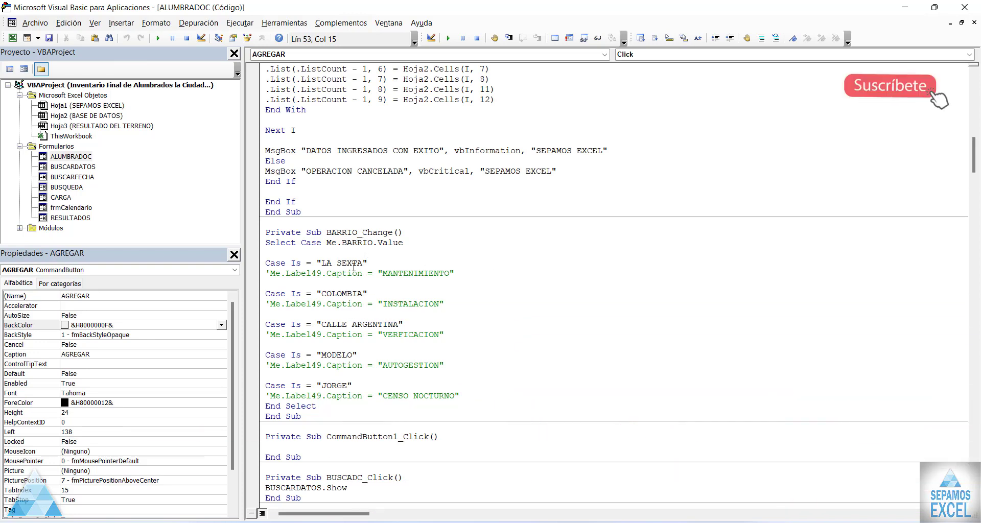
{"action": "key", "text": "F5"}
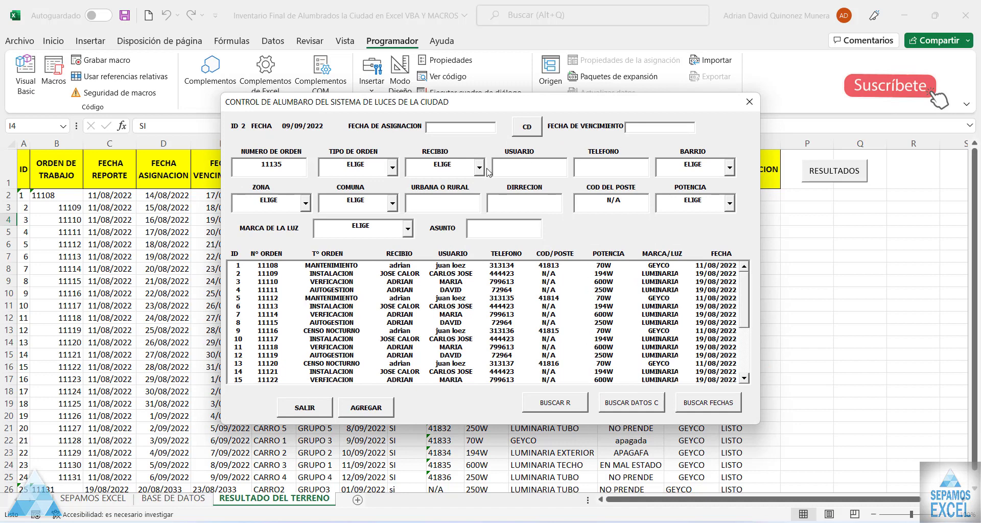
- Check the RECIBIO, TIPO DE ORDEN, BARRIO, POTENCIA, COMUNA, ZONA and MARCA DE LA LUZ lists, then close the form
{"action": "left_click", "coordinate": [480, 168]}
{"action": "left_click", "coordinate": [392, 167]}
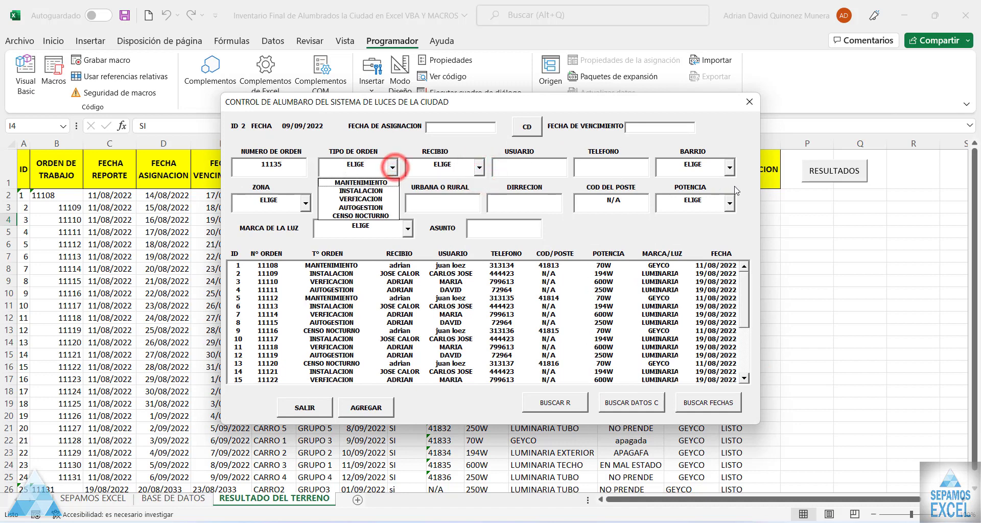
{"action": "left_click", "coordinate": [729, 168]}
{"action": "left_click", "coordinate": [730, 203]}
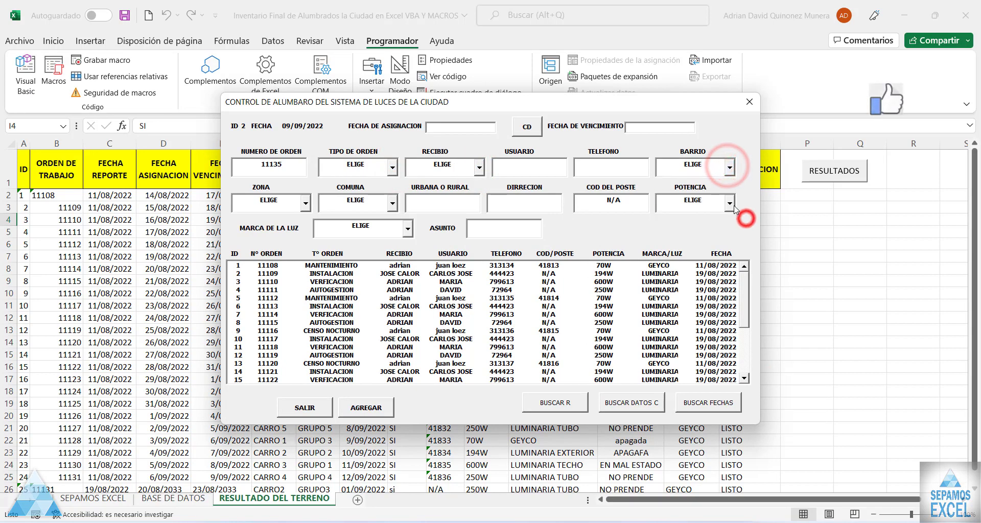
{"action": "left_click", "coordinate": [392, 202]}
{"action": "left_click", "coordinate": [305, 203]}
{"action": "left_click", "coordinate": [407, 229]}
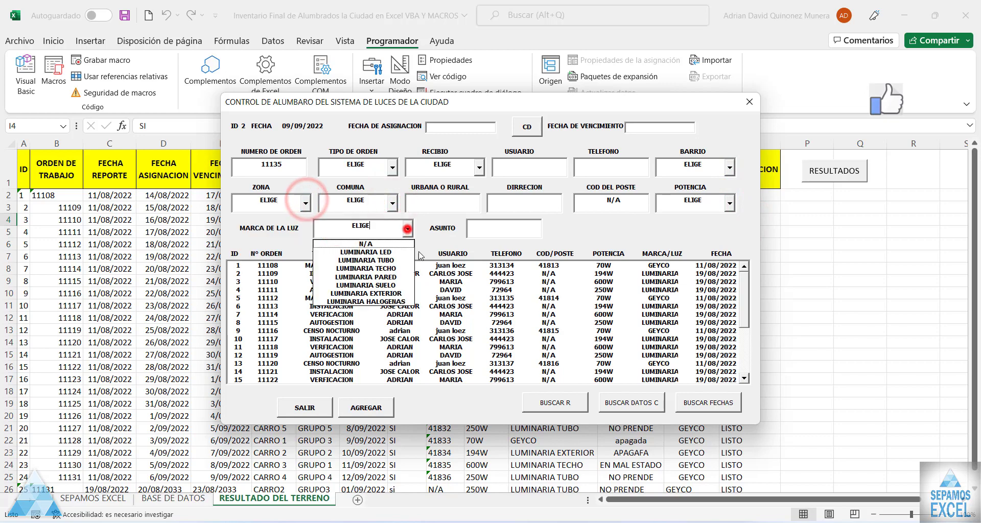
{"action": "left_click", "coordinate": [304, 408]}
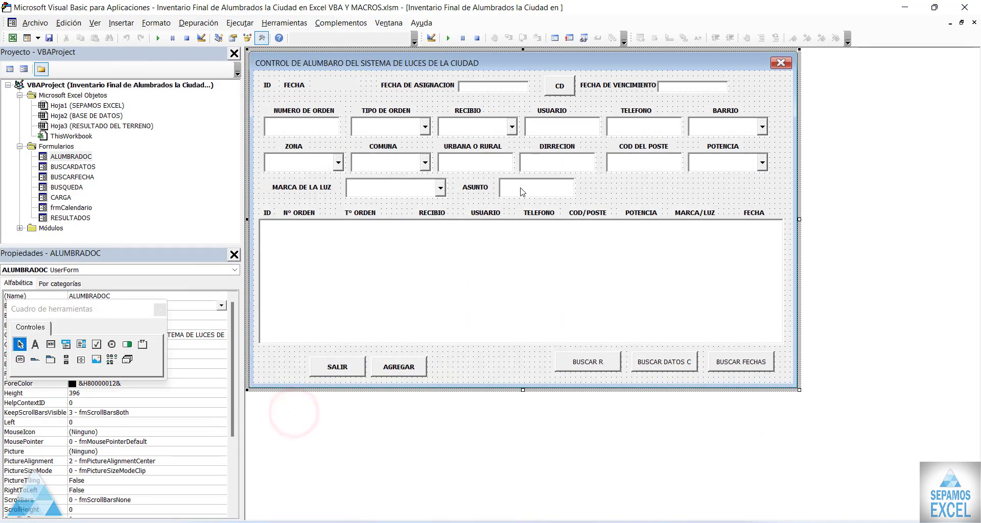
- Open the code at the COMUNA change handler and read through the change and date-validation procedures
{"action": "double_click", "coordinate": [415, 162]}
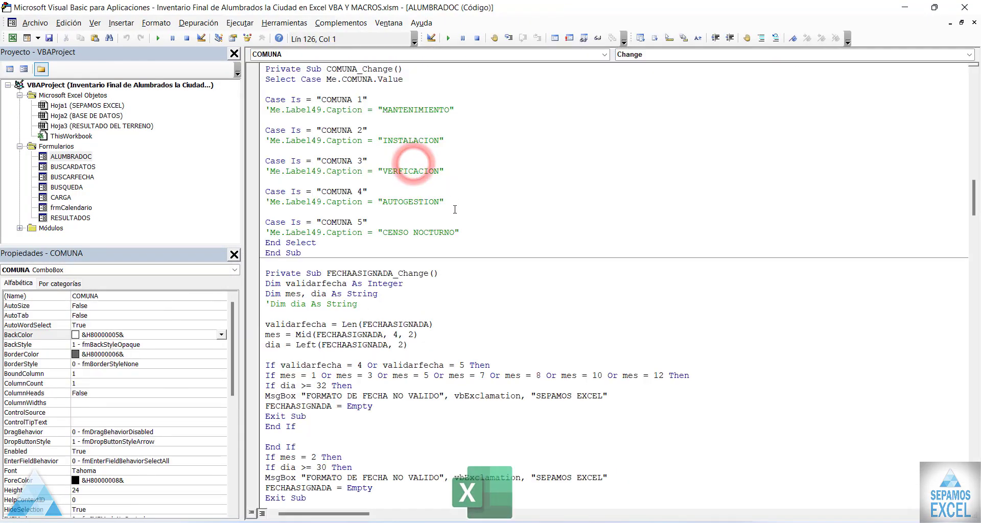
{"action": "scroll", "coordinate": [454, 210], "scroll_direction": "up", "scroll_amount": 2}
{"action": "scroll", "coordinate": [455, 210], "scroll_direction": "down", "scroll_amount": 4}
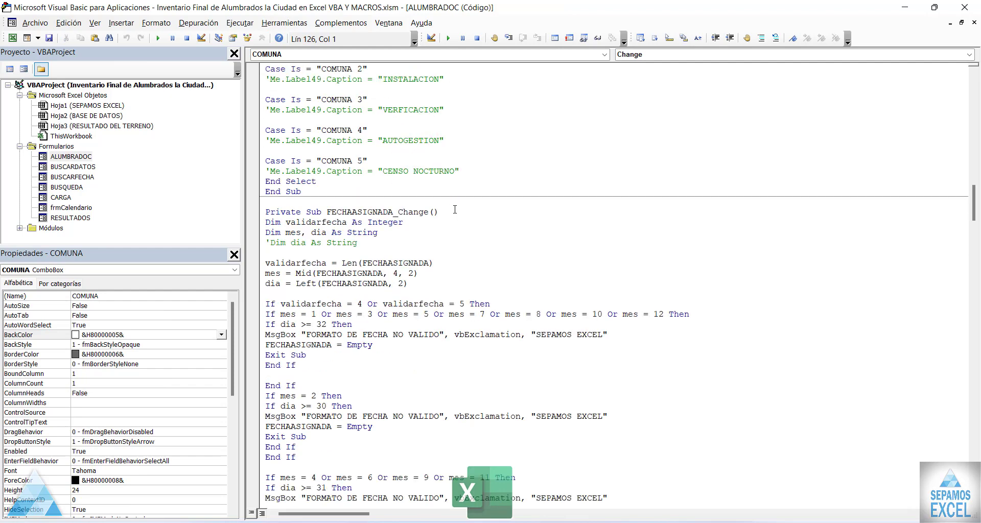
{"action": "scroll", "coordinate": [455, 209], "scroll_direction": "down", "scroll_amount": 2}
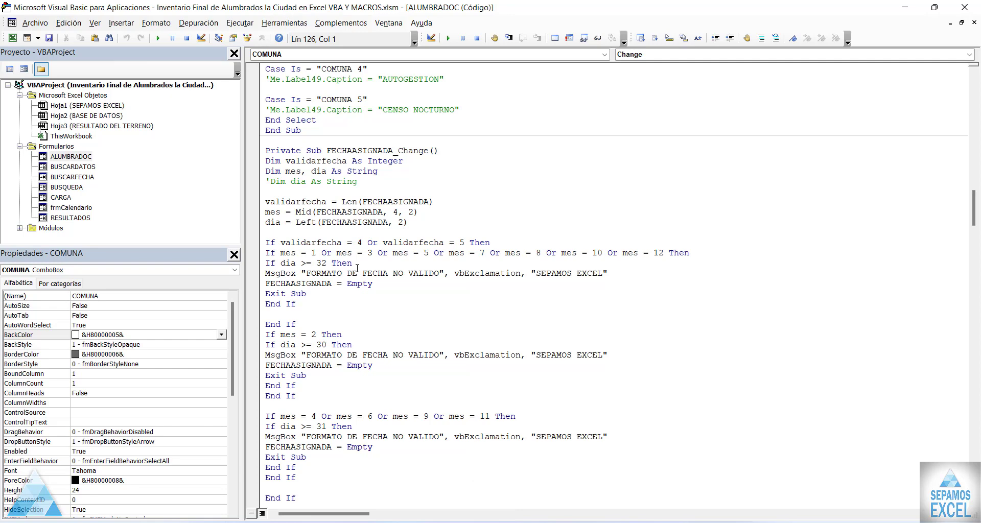
{"action": "scroll", "coordinate": [357, 267], "scroll_direction": "down", "scroll_amount": 2}
{"action": "scroll", "coordinate": [357, 267], "scroll_direction": "up", "scroll_amount": 1}
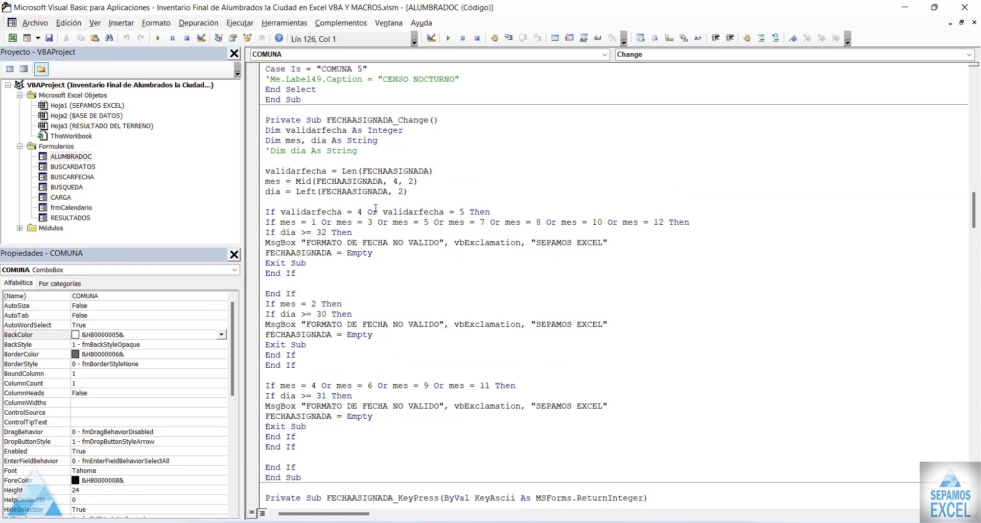
{"action": "scroll", "coordinate": [376, 208], "scroll_direction": "down", "scroll_amount": 4}
{"action": "scroll", "coordinate": [376, 209], "scroll_direction": "down", "scroll_amount": 4}
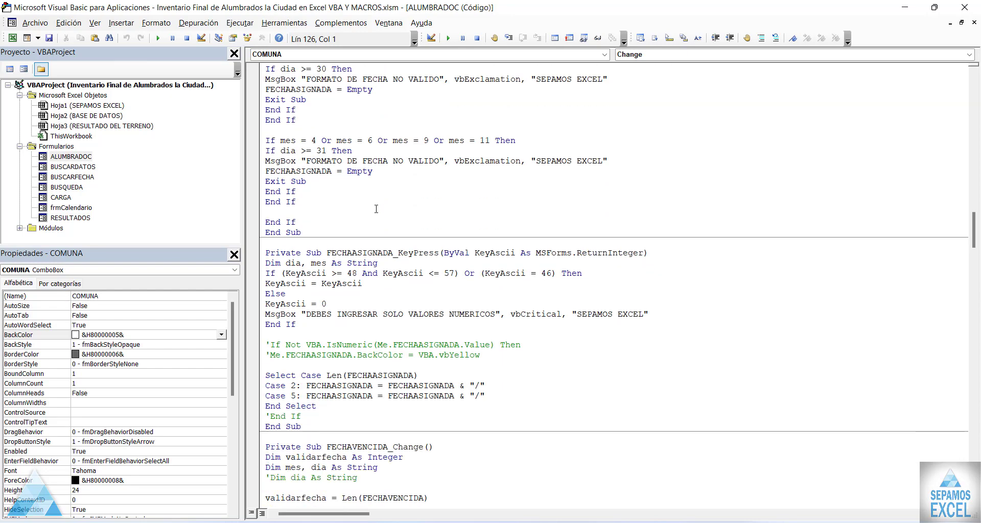
{"action": "scroll", "coordinate": [376, 209], "scroll_direction": "down", "scroll_amount": 2}
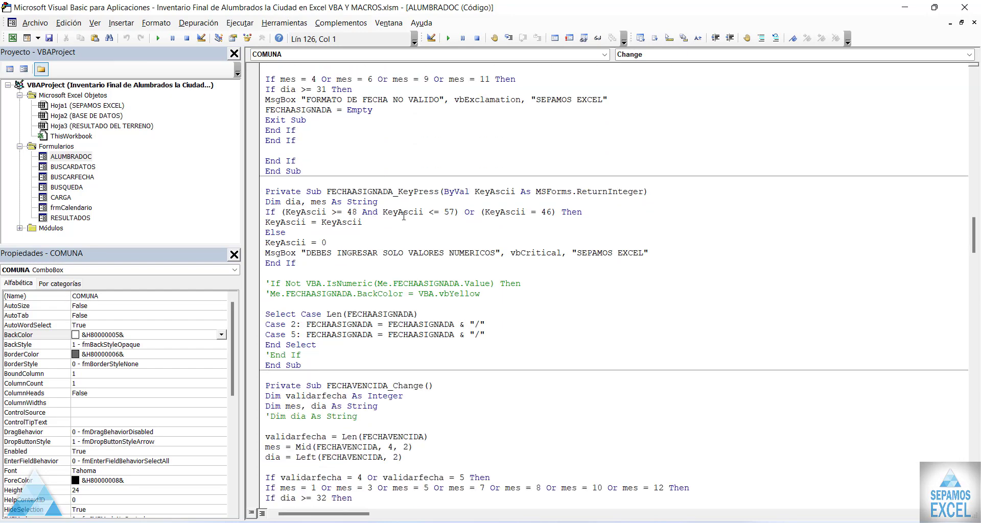
{"action": "scroll", "coordinate": [403, 217], "scroll_direction": "down", "scroll_amount": 3}
{"action": "scroll", "coordinate": [401, 220], "scroll_direction": "down", "scroll_amount": 1}
{"action": "scroll", "coordinate": [399, 224], "scroll_direction": "down", "scroll_amount": 4}
{"action": "scroll", "coordinate": [396, 229], "scroll_direction": "down", "scroll_amount": 5}
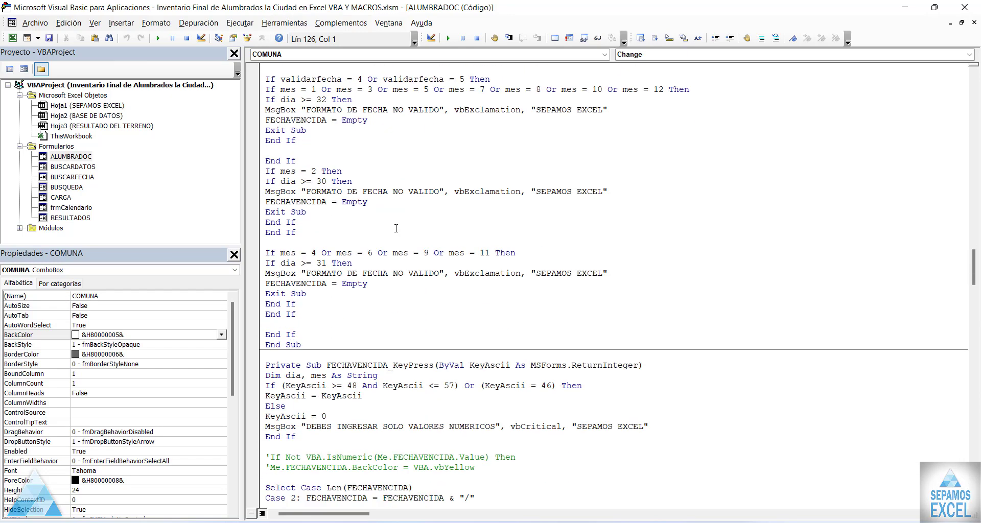
{"action": "scroll", "coordinate": [396, 228], "scroll_direction": "down", "scroll_amount": 8}
{"action": "scroll", "coordinate": [396, 228], "scroll_direction": "down", "scroll_amount": 2}
{"action": "scroll", "coordinate": [395, 227], "scroll_direction": "down", "scroll_amount": 4}
{"action": "scroll", "coordinate": [394, 227], "scroll_direction": "up", "scroll_amount": 2}
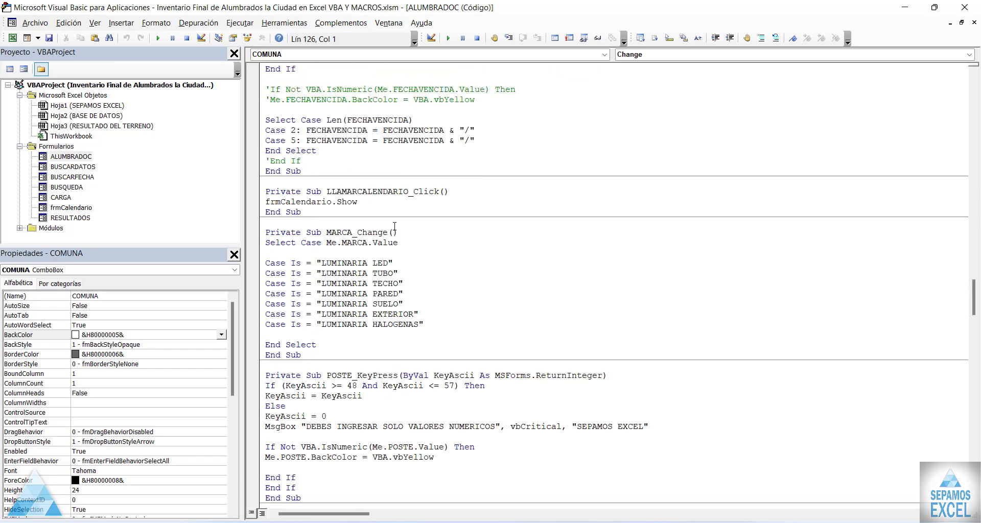
{"action": "scroll", "coordinate": [394, 226], "scroll_direction": "down", "scroll_amount": 10}
{"action": "scroll", "coordinate": [460, 235], "scroll_direction": "down", "scroll_amount": 6}
{"action": "scroll", "coordinate": [539, 249], "scroll_direction": "down", "scroll_amount": 1}
{"action": "scroll", "coordinate": [539, 249], "scroll_direction": "up", "scroll_amount": 2}
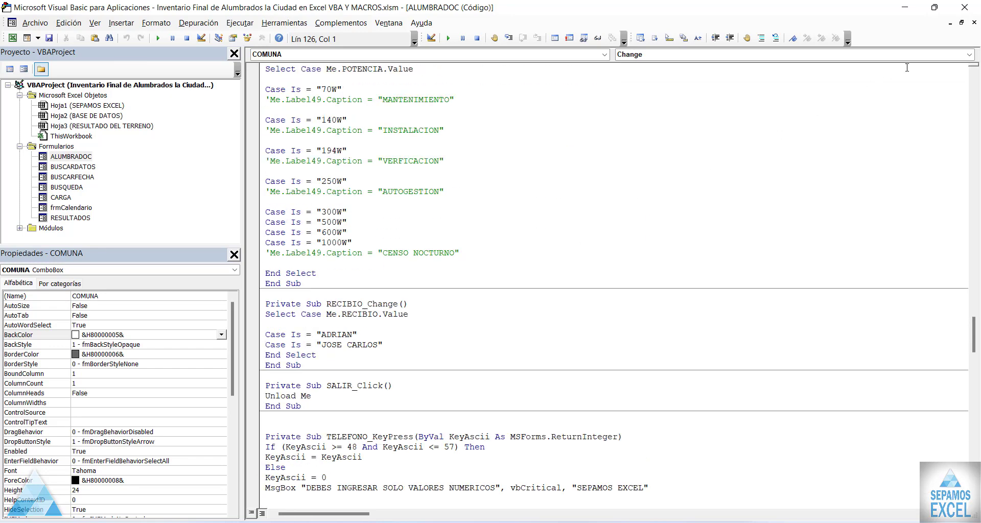
{"action": "left_click", "coordinate": [974, 23]}
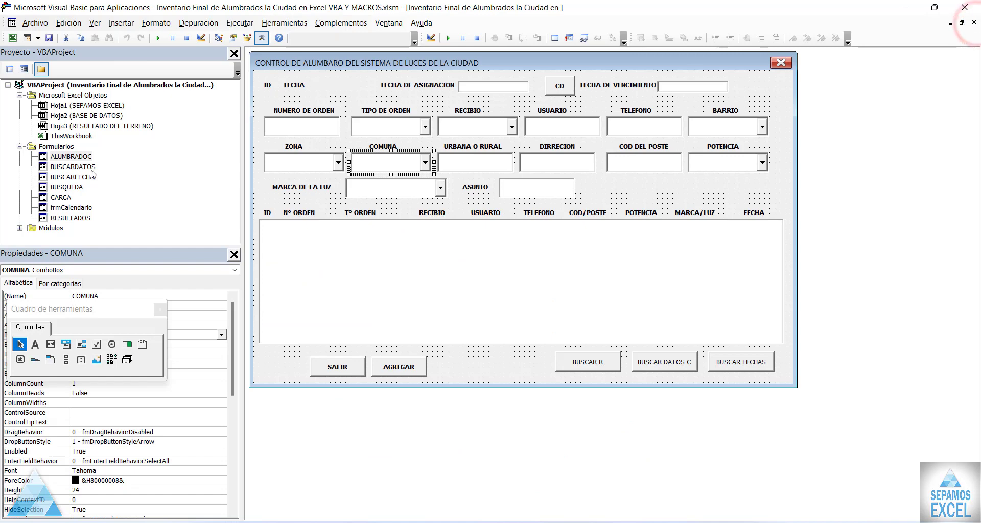
- Open the BUSCARDATOS designer and run it, listing all 26 field-result records
{"action": "left_click", "coordinate": [91, 168]}
{"action": "double_click", "coordinate": [91, 168]}
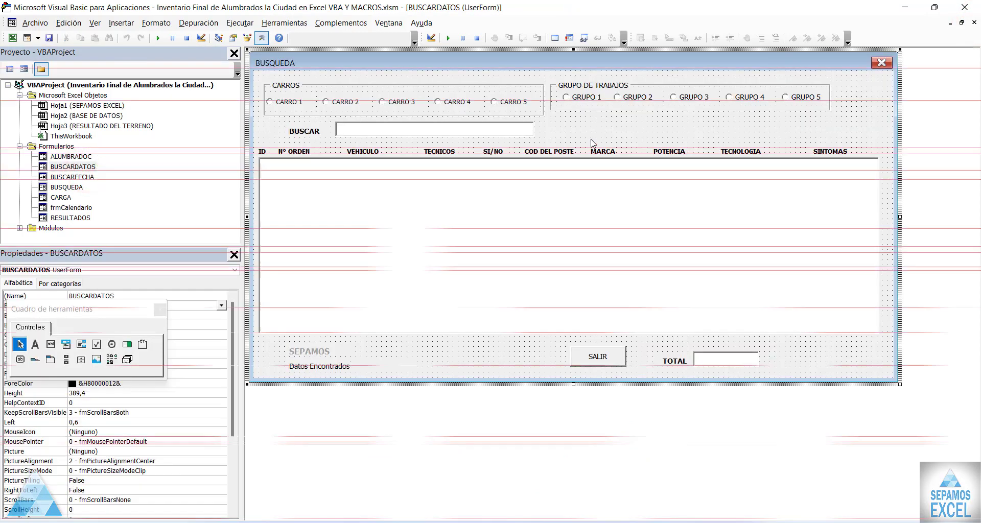
{"action": "key", "text": "F5"}
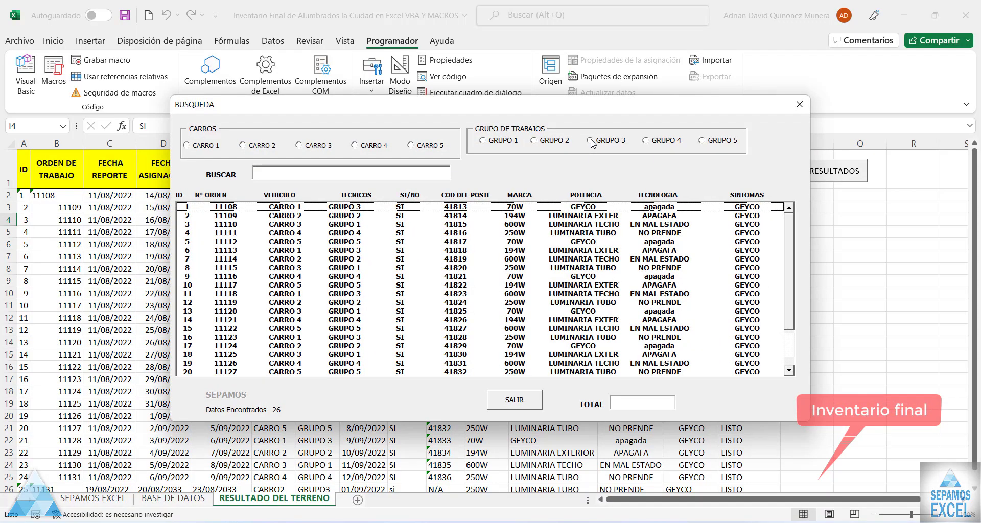
- Filter the records to GRUPO 1 and CARRO 5, and try a BUSCAR search for '2'
{"action": "left_click_drag", "start_coordinate": [544, 109], "coordinate": [590, 82]}
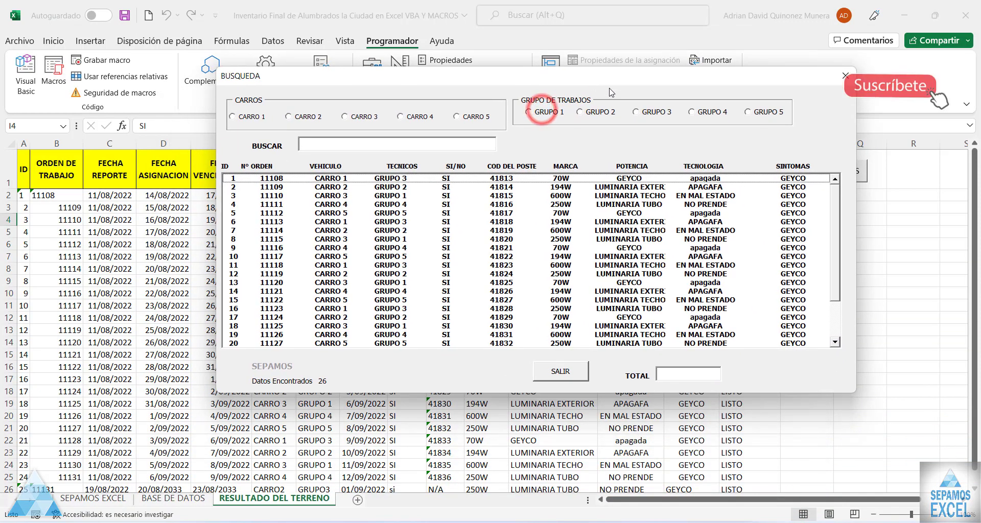
{"action": "left_click", "coordinate": [750, 114]}
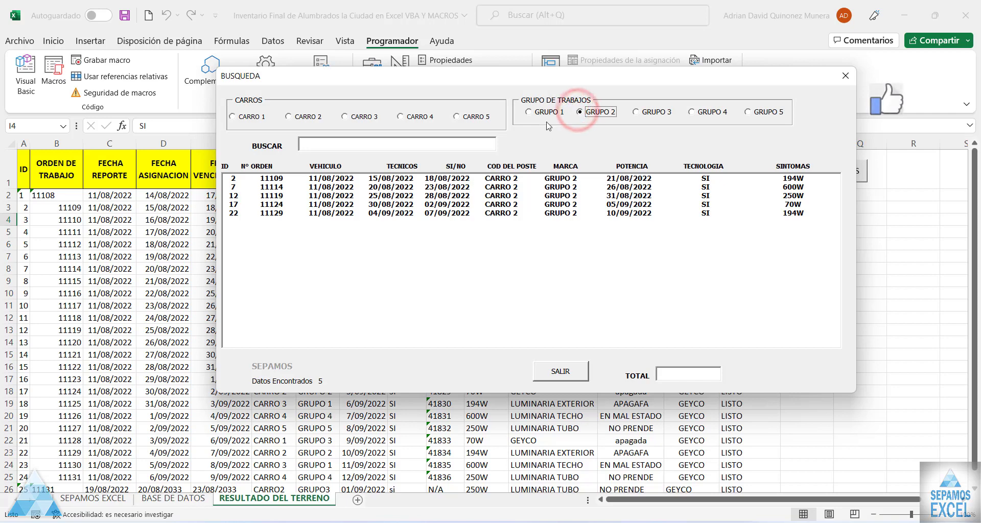
{"action": "left_click", "coordinate": [530, 114]}
{"action": "left_click", "coordinate": [458, 117]}
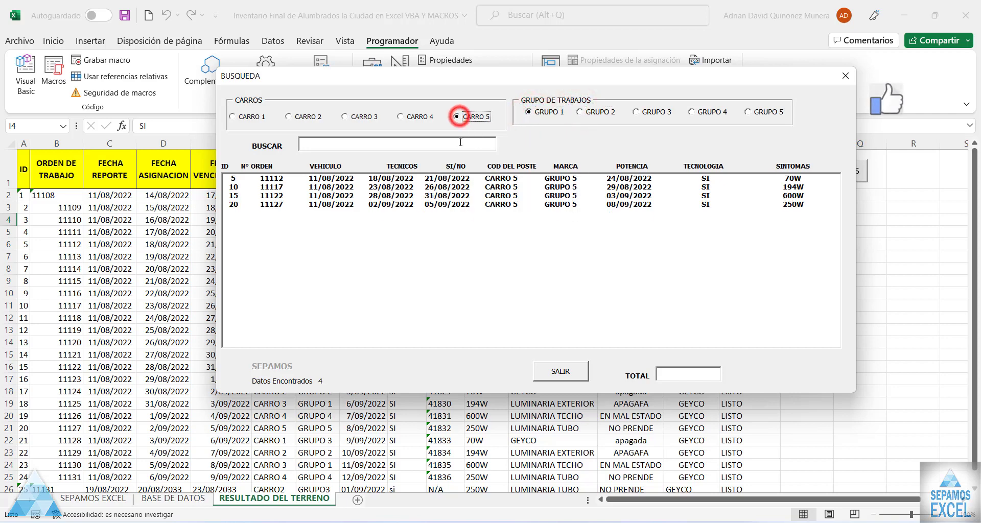
{"action": "left_click", "coordinate": [391, 143]}
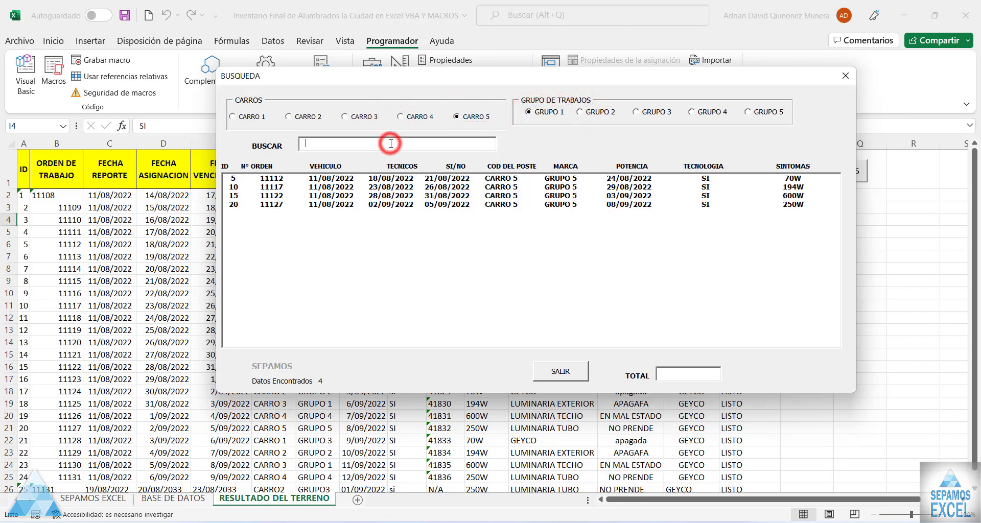
{"action": "type", "text": "2"}
{"action": "key", "text": "BackSpace"}
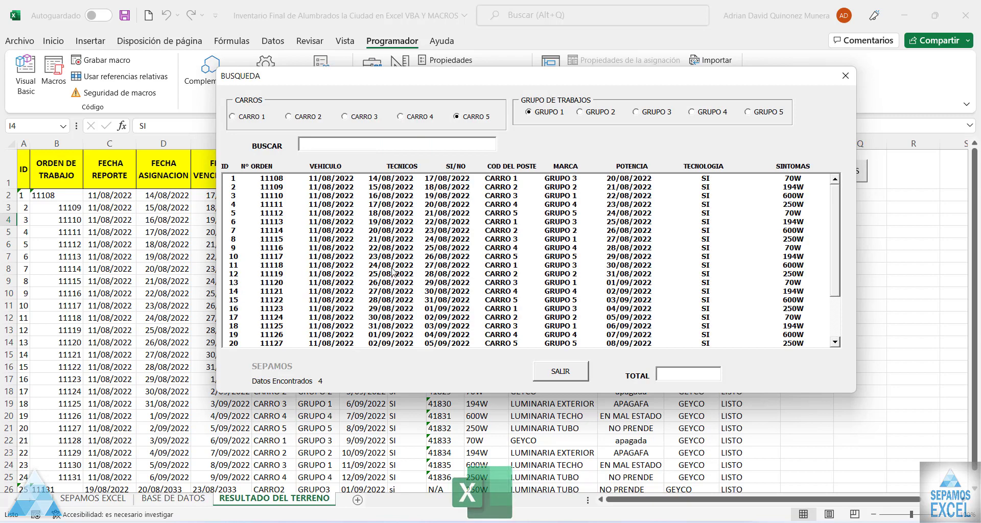
- Filter by CARRO 1, CARRO 3, GRUPO 2, CARRO 2 and GRUPO 3, then close the form
{"action": "left_click", "coordinate": [233, 117]}
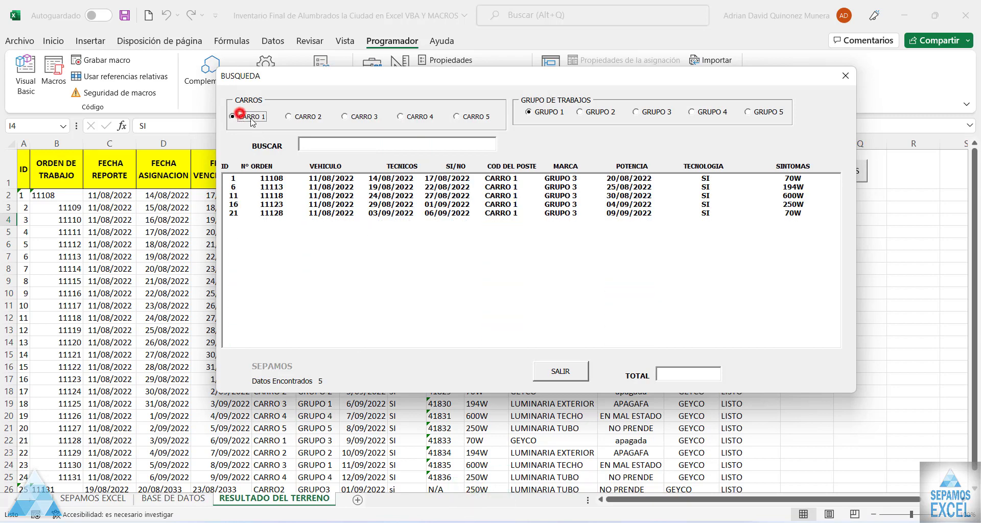
{"action": "left_click", "coordinate": [345, 116]}
{"action": "left_click", "coordinate": [580, 112]}
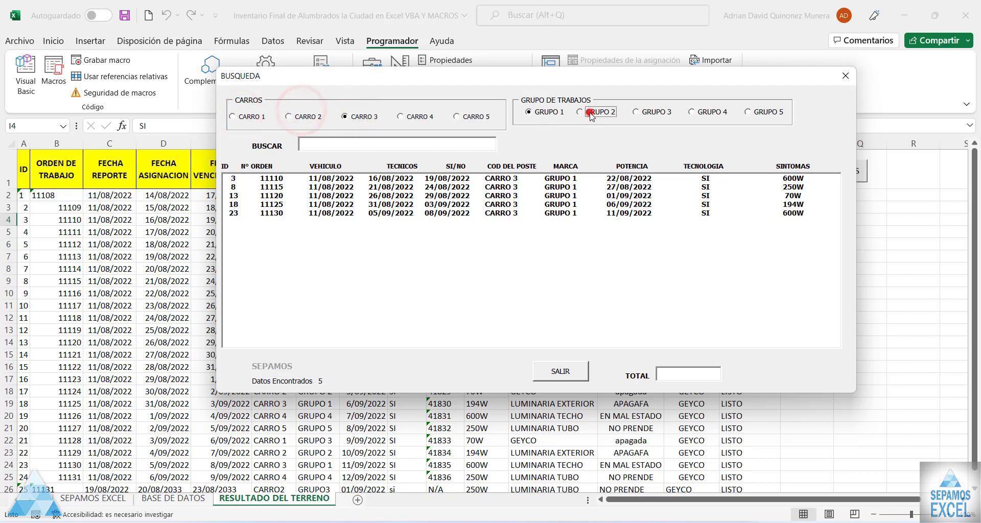
{"action": "left_click", "coordinate": [306, 118]}
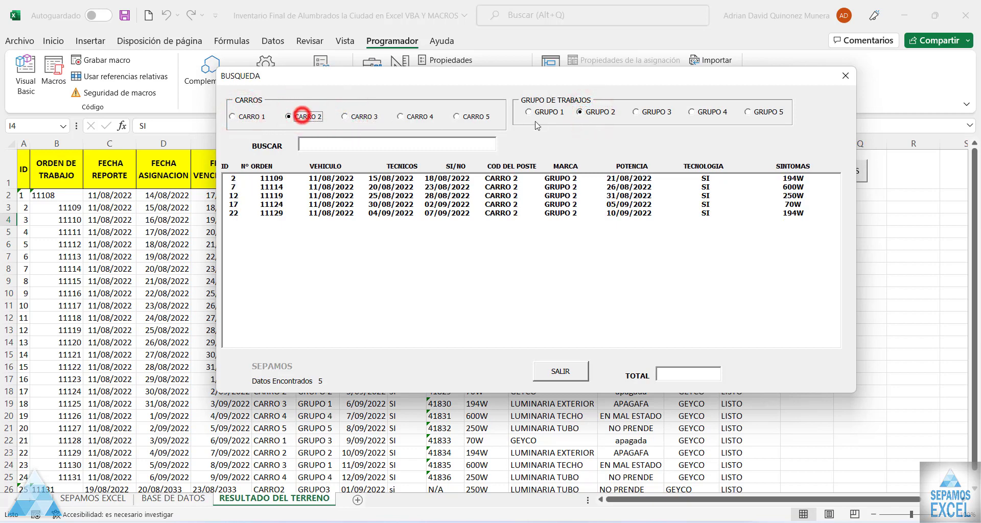
{"action": "left_click", "coordinate": [654, 112]}
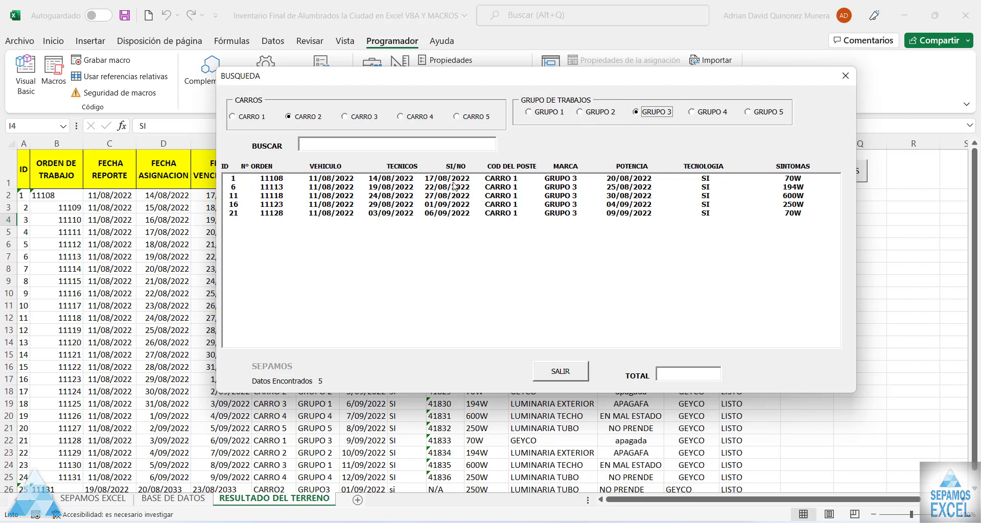
{"action": "left_click", "coordinate": [845, 75]}
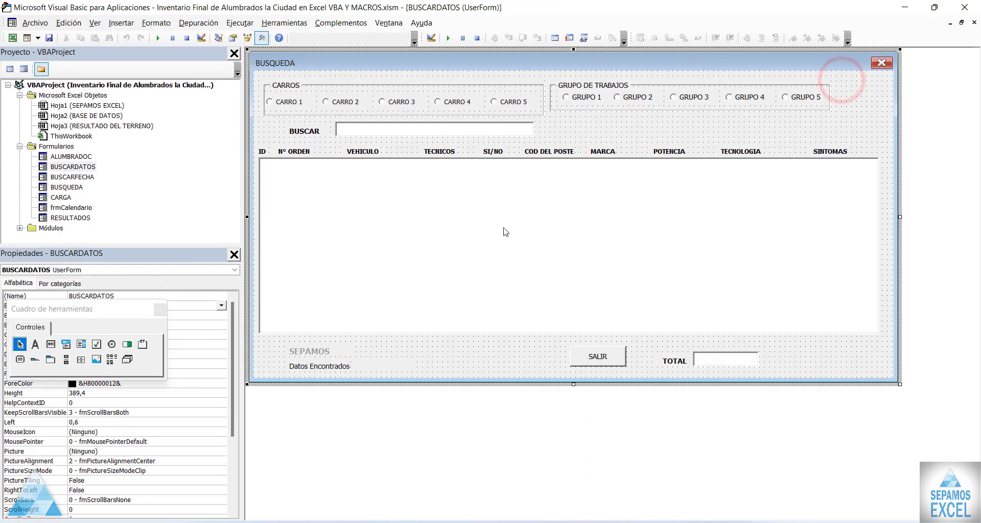
{"action": "double_click", "coordinate": [776, 359]}
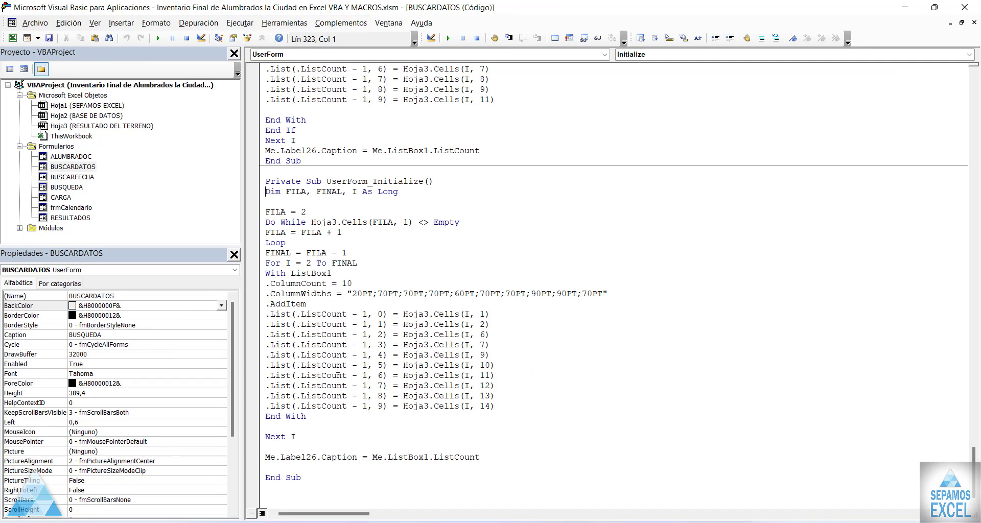
{"action": "scroll", "coordinate": [345, 386], "scroll_direction": "up", "scroll_amount": 4}
{"action": "scroll", "coordinate": [346, 357], "scroll_direction": "up", "scroll_amount": 1}
{"action": "scroll", "coordinate": [347, 318], "scroll_direction": "up", "scroll_amount": 3}
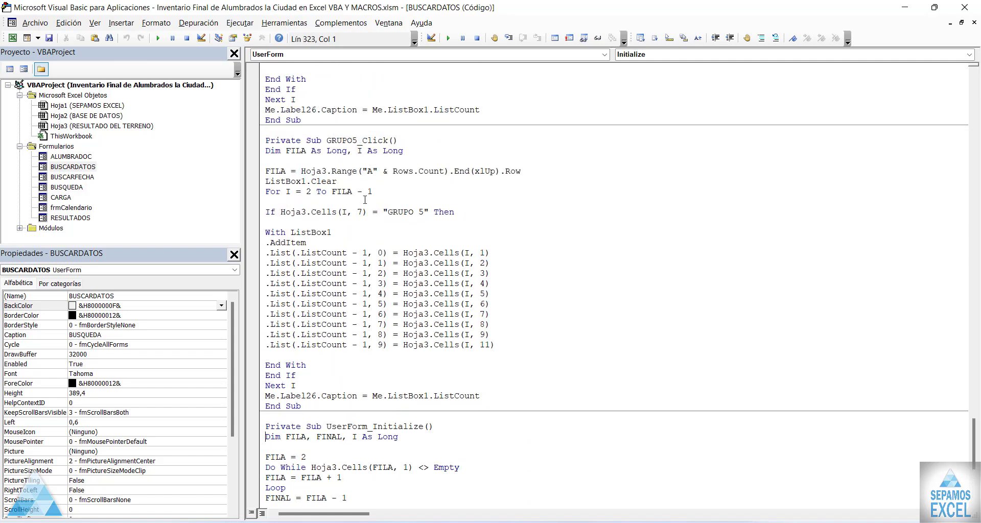
{"action": "scroll", "coordinate": [365, 202], "scroll_direction": "up", "scroll_amount": 8}
{"action": "scroll", "coordinate": [562, 235], "scroll_direction": "up", "scroll_amount": 9}
{"action": "scroll", "coordinate": [817, 275], "scroll_direction": "up", "scroll_amount": 8}
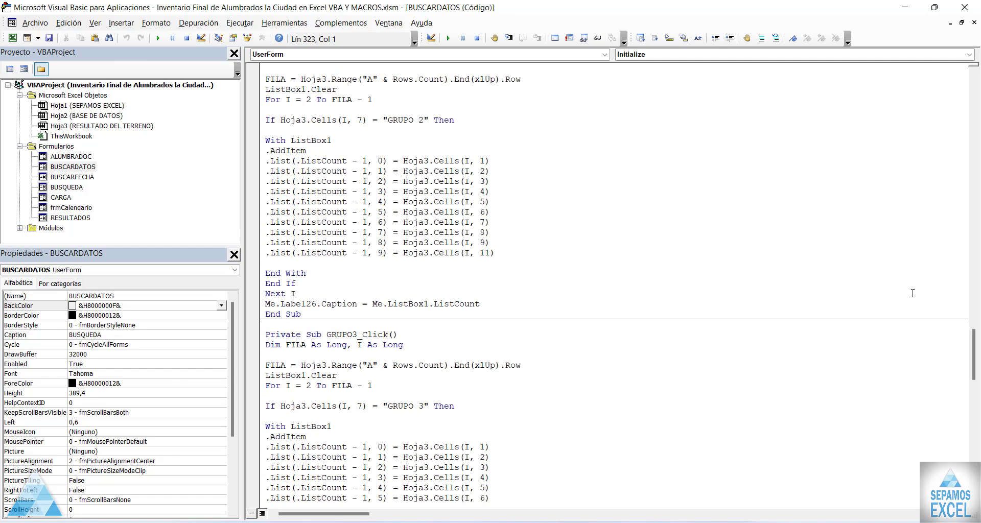
{"action": "scroll", "coordinate": [945, 358], "scroll_direction": "up", "scroll_amount": 10}
{"action": "scroll", "coordinate": [945, 358], "scroll_direction": "up", "scroll_amount": 10}
{"action": "scroll", "coordinate": [946, 301], "scroll_direction": "up", "scroll_amount": 10}
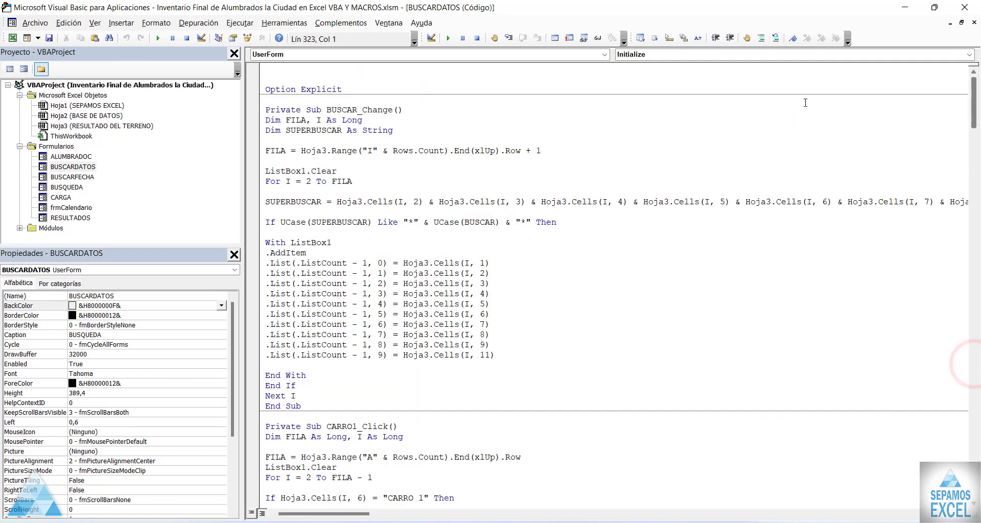
{"action": "scroll", "coordinate": [395, 190], "scroll_direction": "down", "scroll_amount": 5}
{"action": "scroll", "coordinate": [398, 238], "scroll_direction": "down", "scroll_amount": 4}
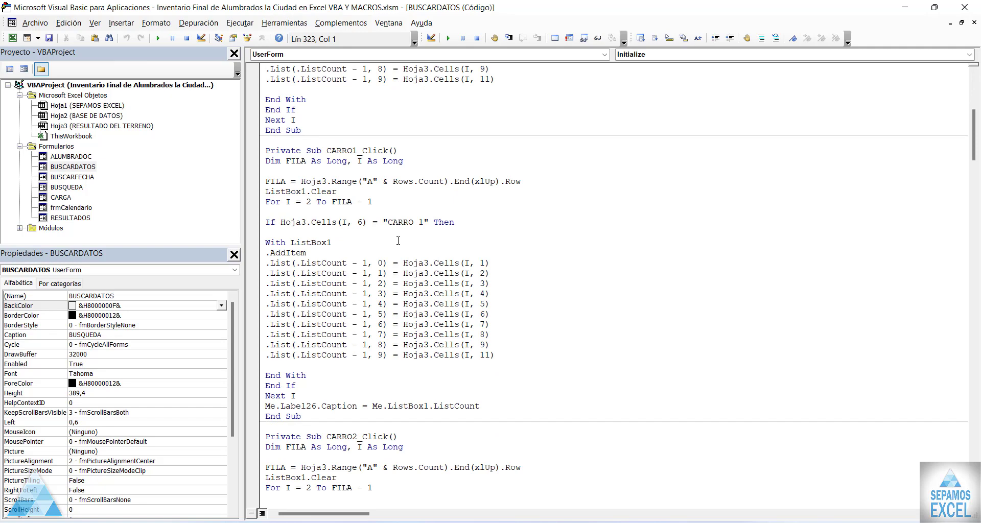
{"action": "scroll", "coordinate": [398, 240], "scroll_direction": "down", "scroll_amount": 4}
{"action": "scroll", "coordinate": [383, 202], "scroll_direction": "down", "scroll_amount": 4}
{"action": "scroll", "coordinate": [382, 201], "scroll_direction": "down", "scroll_amount": 4}
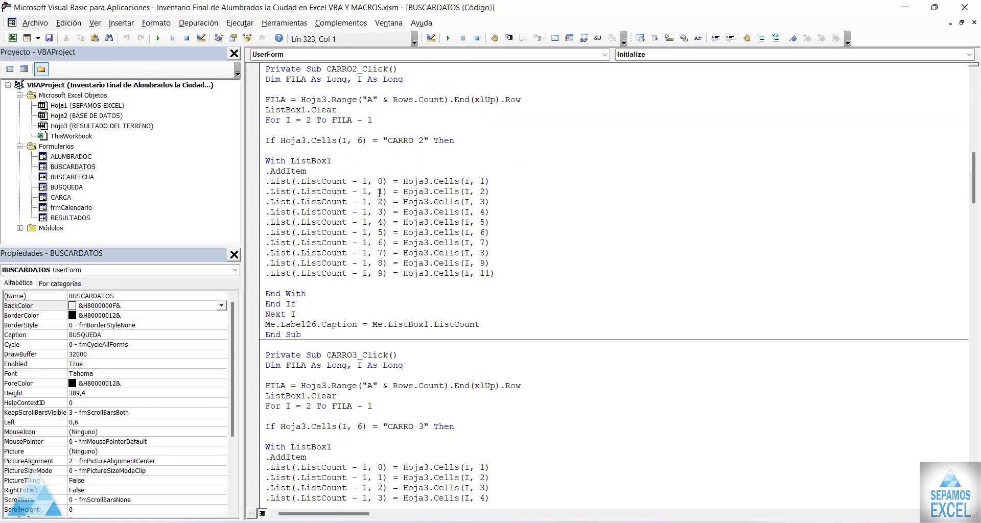
{"action": "scroll", "coordinate": [381, 200], "scroll_direction": "down", "scroll_amount": 4}
{"action": "scroll", "coordinate": [379, 200], "scroll_direction": "down", "scroll_amount": 3}
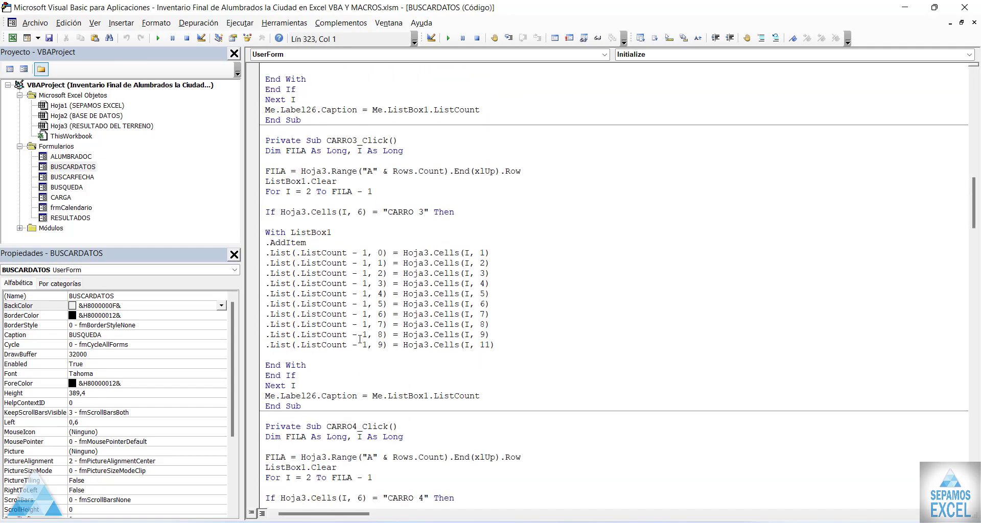
{"action": "scroll", "coordinate": [359, 339], "scroll_direction": "up", "scroll_amount": 4}
{"action": "scroll", "coordinate": [359, 337], "scroll_direction": "down", "scroll_amount": 4}
{"action": "scroll", "coordinate": [357, 336], "scroll_direction": "up", "scroll_amount": 4}
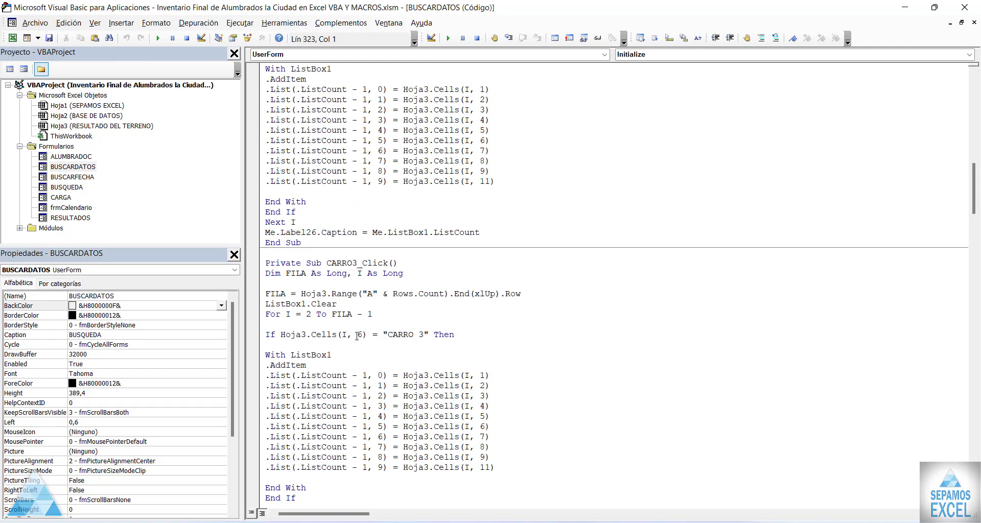
{"action": "scroll", "coordinate": [356, 336], "scroll_direction": "up", "scroll_amount": 11}
{"action": "scroll", "coordinate": [356, 337], "scroll_direction": "up", "scroll_amount": 10}
{"action": "scroll", "coordinate": [357, 336], "scroll_direction": "up", "scroll_amount": 4}
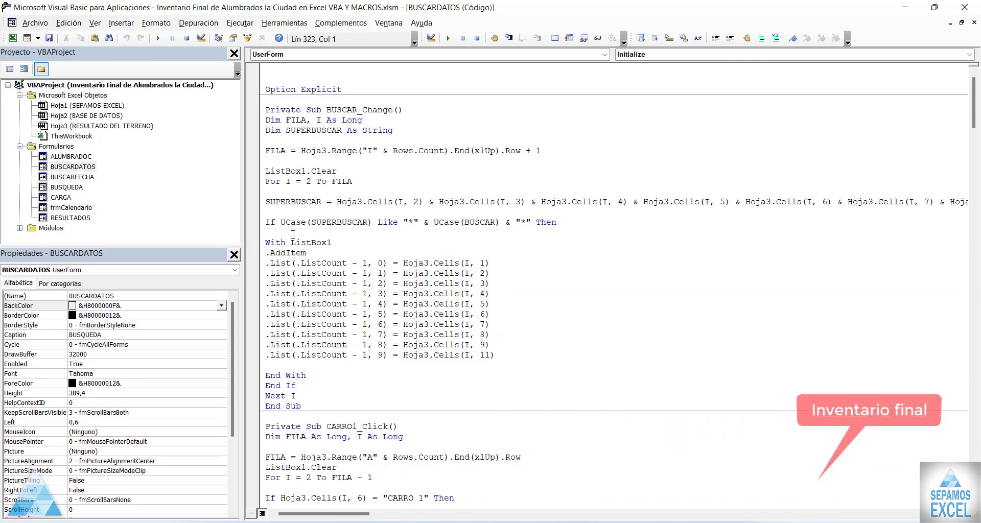
{"action": "left_click", "coordinate": [975, 22]}
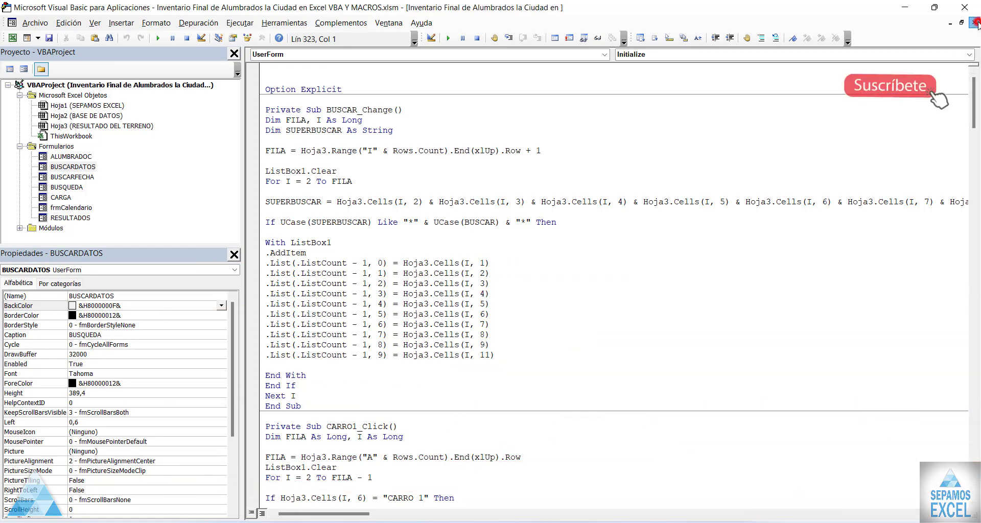
- Run the BUSCARFECHA form and filter damage reports from 11/08/2022 to 27/08/2022
{"action": "left_click", "coordinate": [74, 178]}
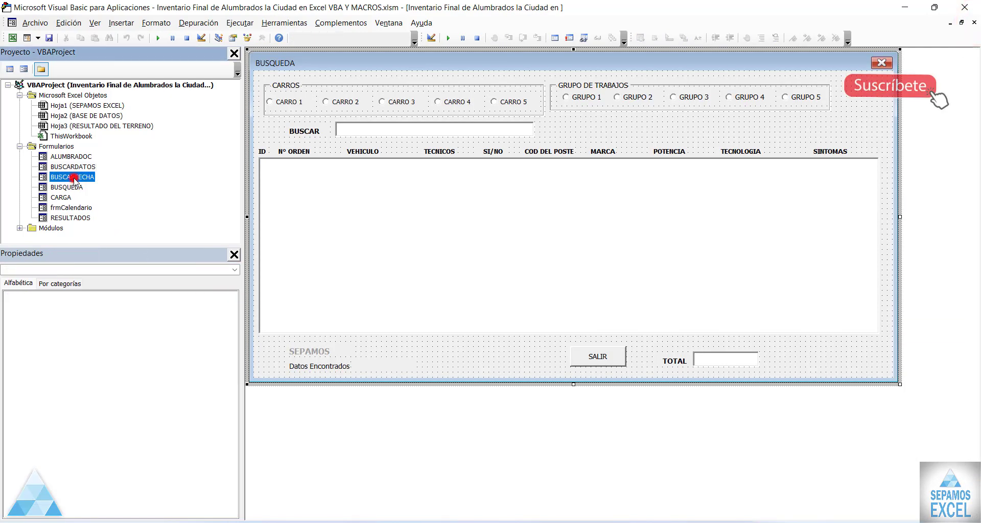
{"action": "double_click", "coordinate": [73, 177]}
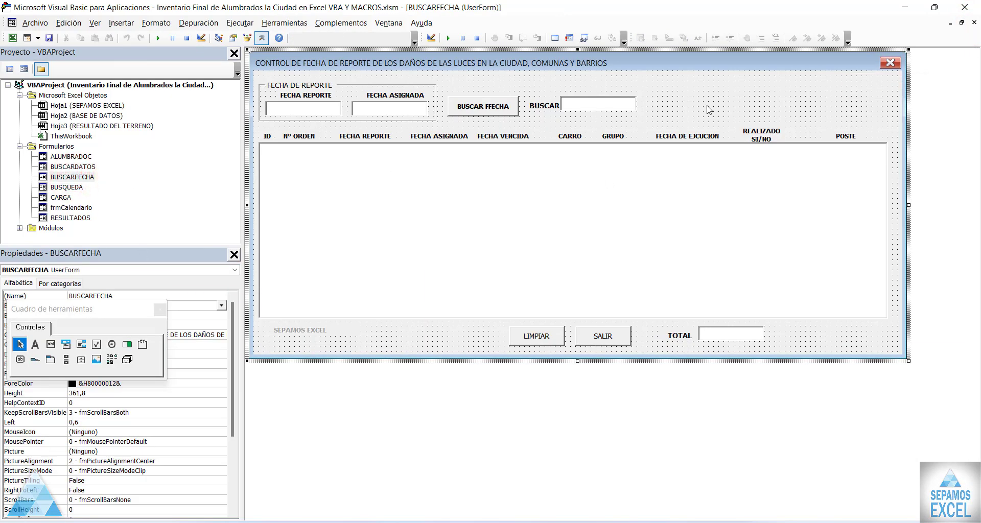
{"action": "key", "text": "F5"}
{"action": "left_click", "coordinate": [231, 163]}
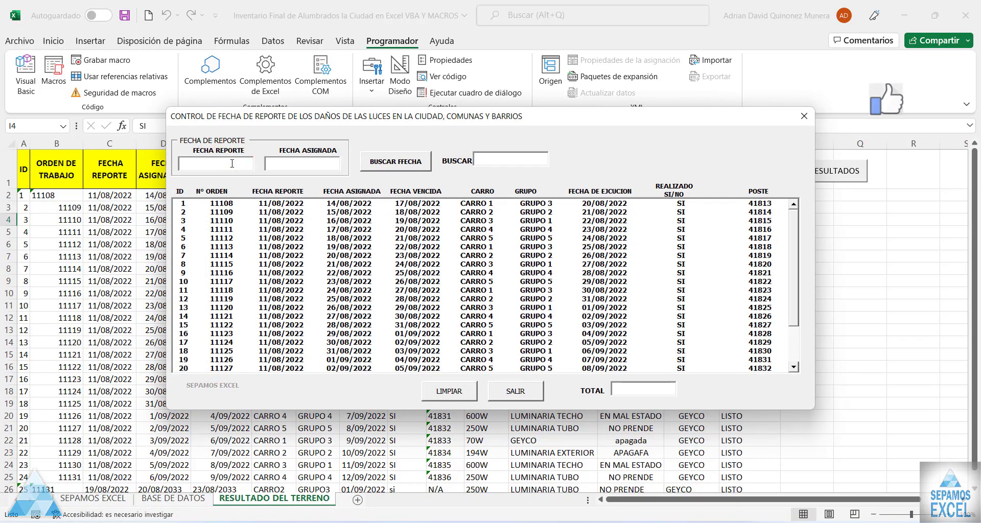
{"action": "type", "text": "11/08"}
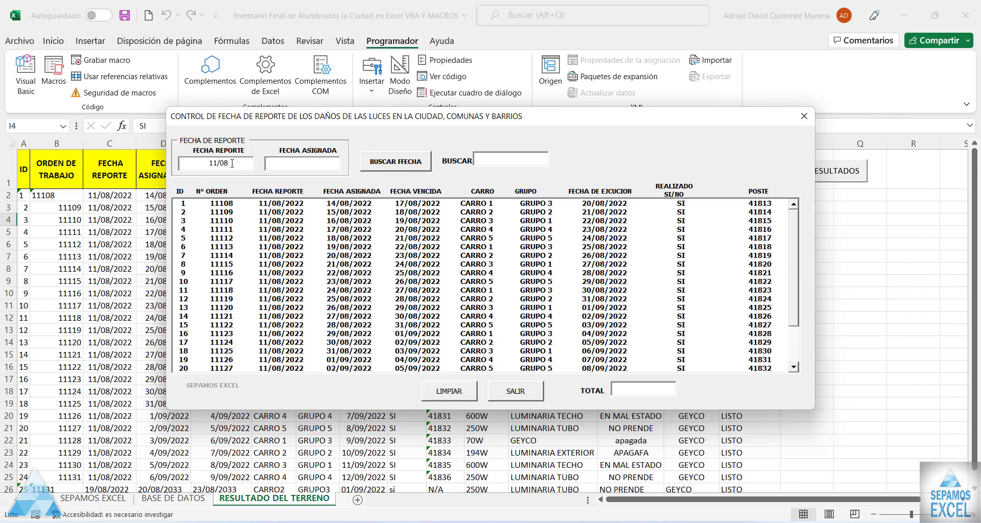
{"action": "type", "text": "/20"}
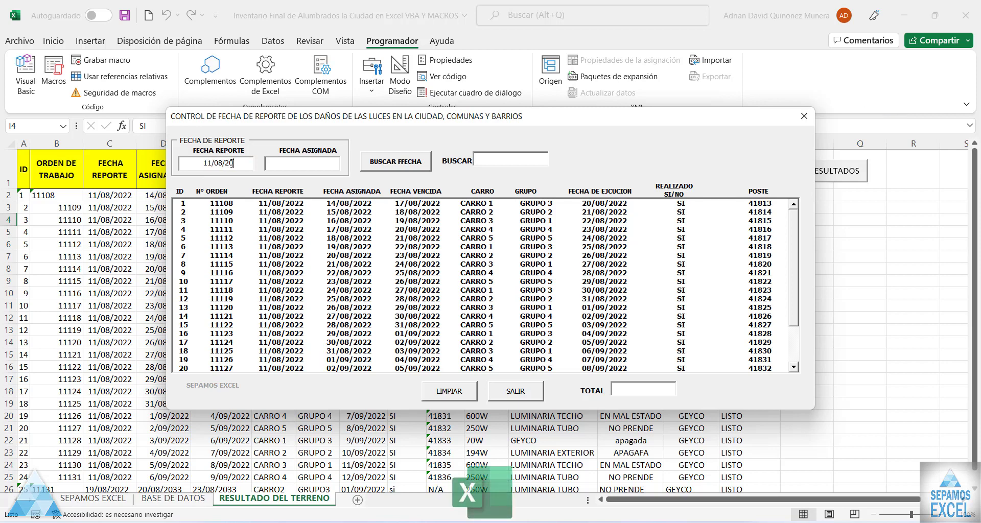
{"action": "type", "text": "22"}
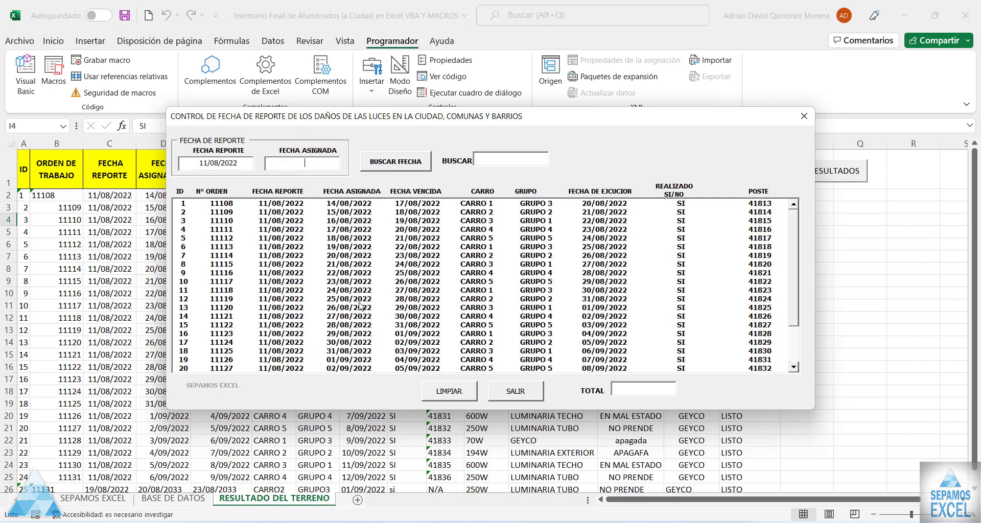
{"action": "type", "text": "/08"}
{"action": "type", "text": "/2022"}
{"action": "left_click", "coordinate": [412, 160]}
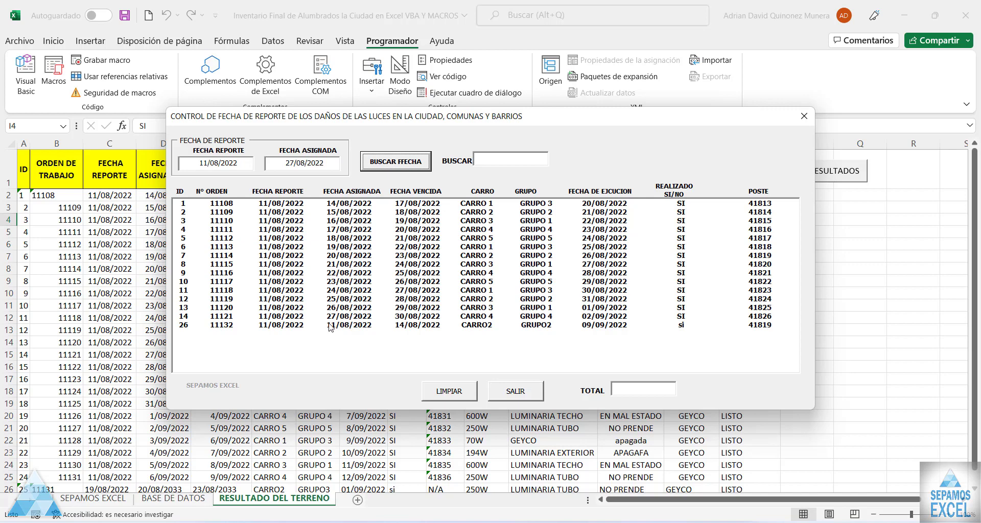
- Test the BUSCAR box with '2', '2/08' and '31', triggering the numeric-only warning
{"action": "left_click", "coordinate": [504, 163]}
{"action": "type", "text": "2"}
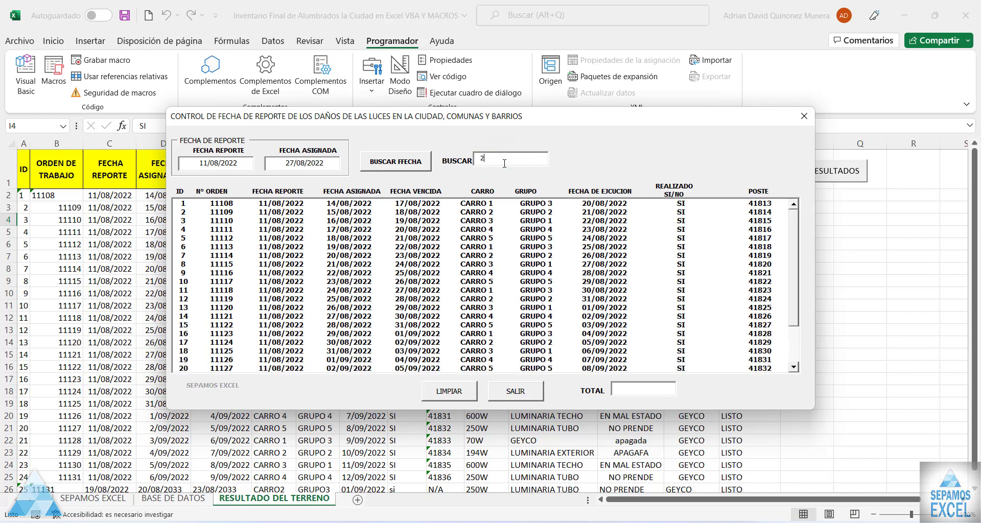
{"action": "key", "text": "BackSpace"}
{"action": "key", "text": "BackSpace"}
{"action": "type", "text": "2/08"}
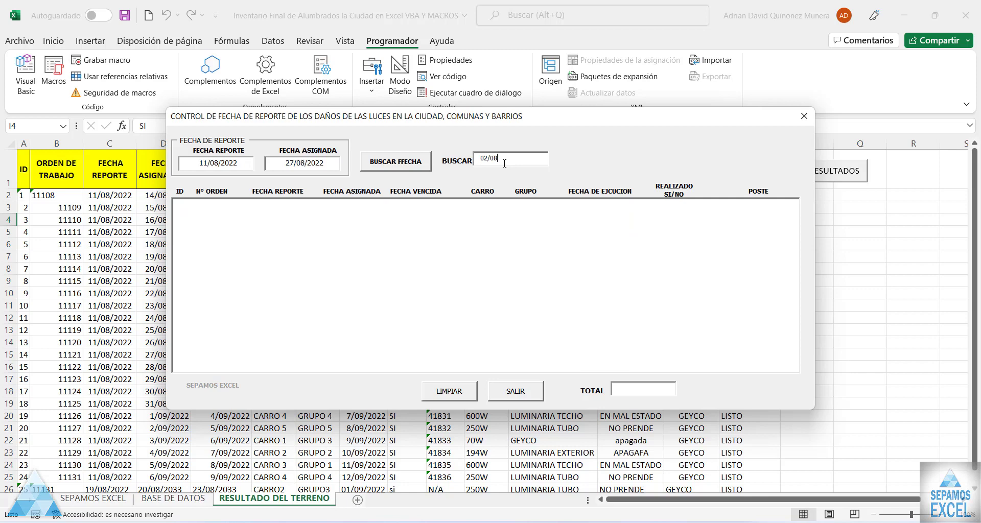
{"action": "key", "text": "BackSpace"}
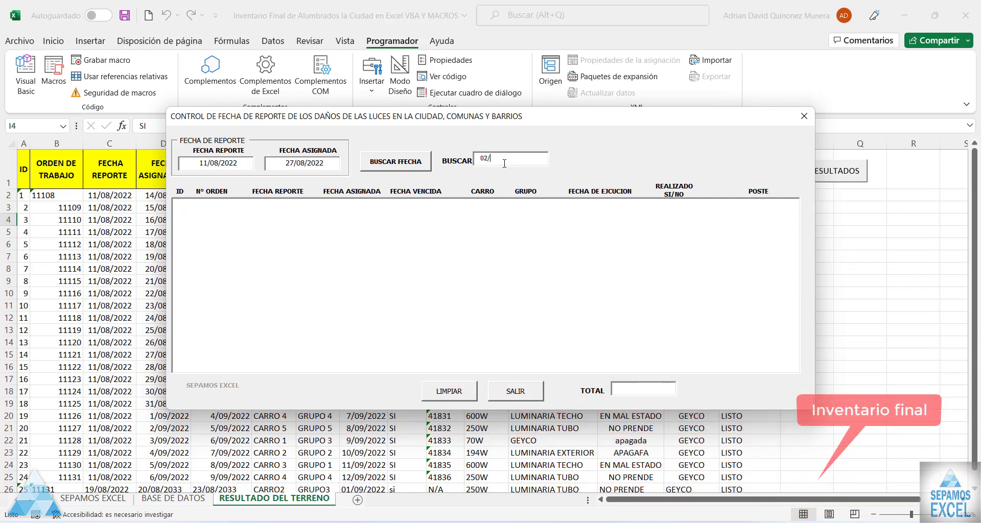
{"action": "key", "text": "BackSpace"}
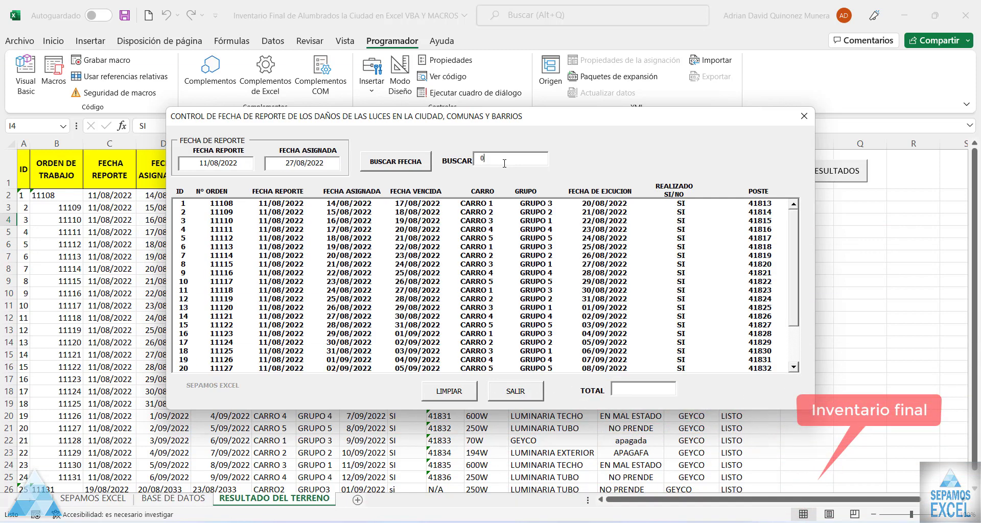
{"action": "key", "text": "BackSpace"}
{"action": "type", "text": "3"}
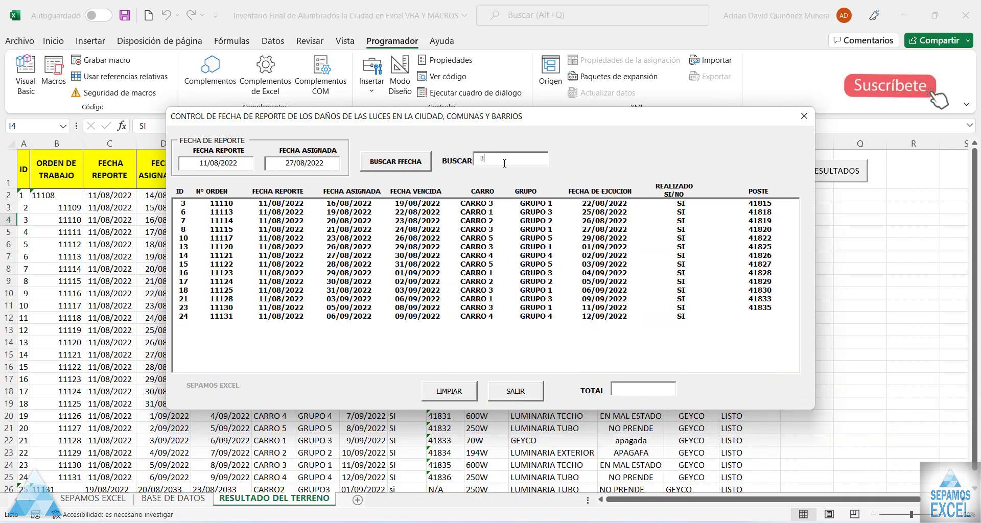
{"action": "type", "text": "1"}
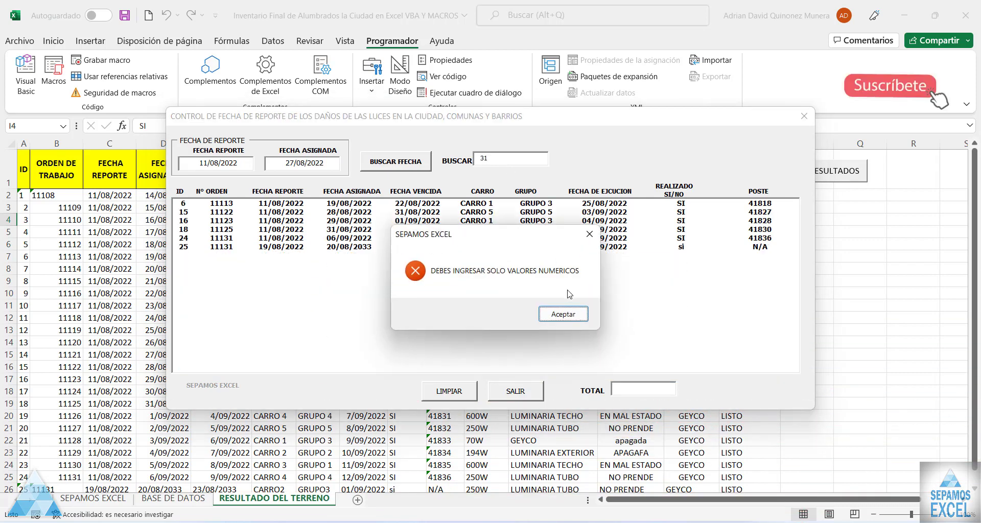
- Dismiss the numeric-only warning and review the BUSCARDATOS form's code
{"action": "left_click", "coordinate": [563, 314]}
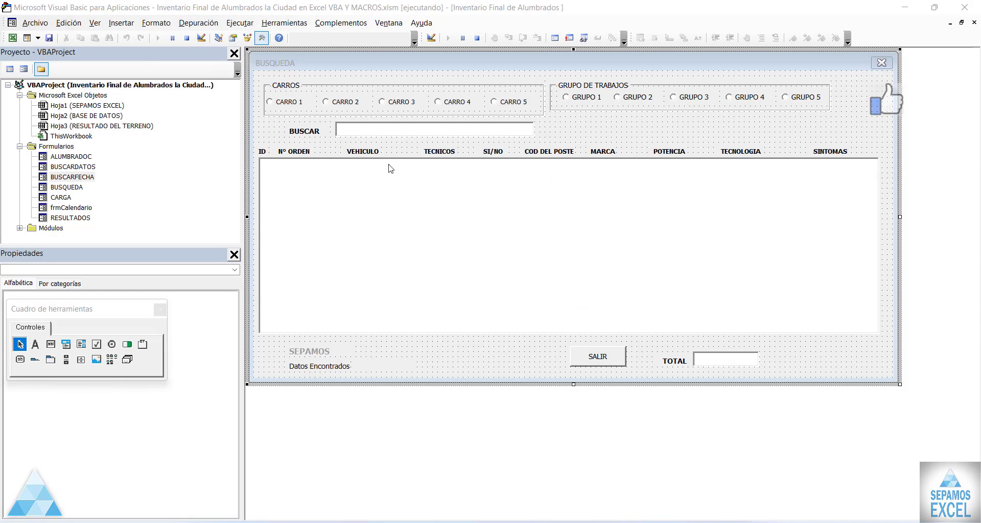
{"action": "double_click", "coordinate": [588, 121]}
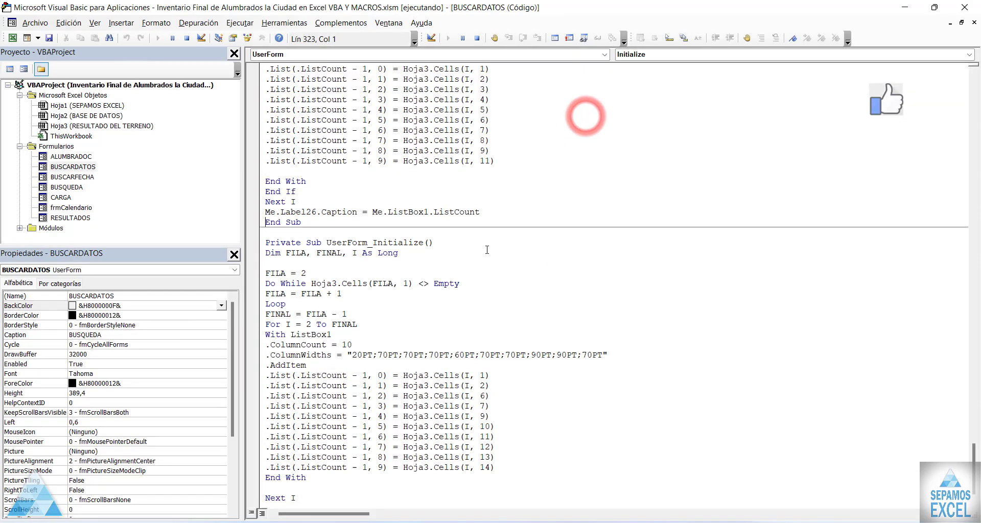
{"action": "scroll", "coordinate": [487, 250], "scroll_direction": "down", "scroll_amount": 10}
{"action": "scroll", "coordinate": [487, 251], "scroll_direction": "down", "scroll_amount": 10}
{"action": "scroll", "coordinate": [487, 251], "scroll_direction": "down", "scroll_amount": 7}
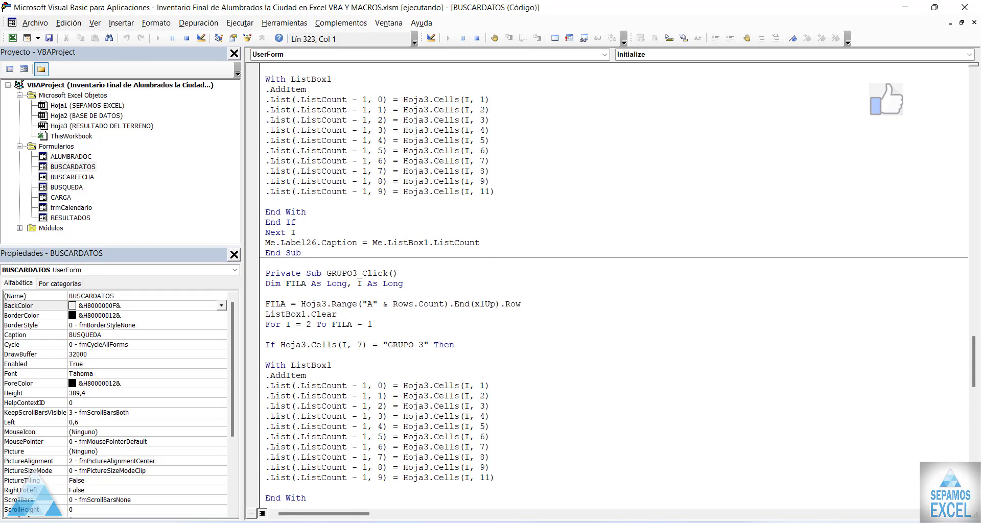
{"action": "left_click", "coordinate": [975, 23]}
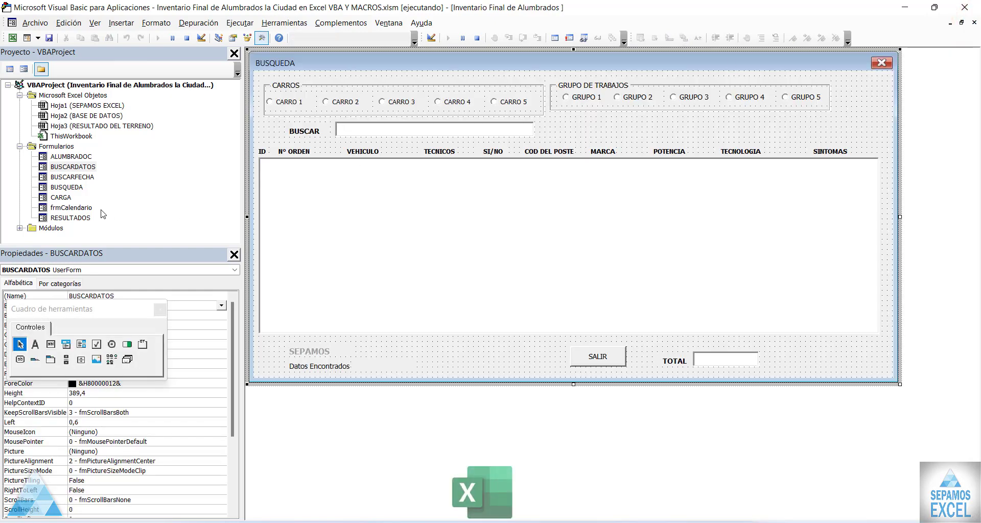
- Open the BUSQUEDA form design and review its code down to the initialization routine
{"action": "double_click", "coordinate": [76, 189]}
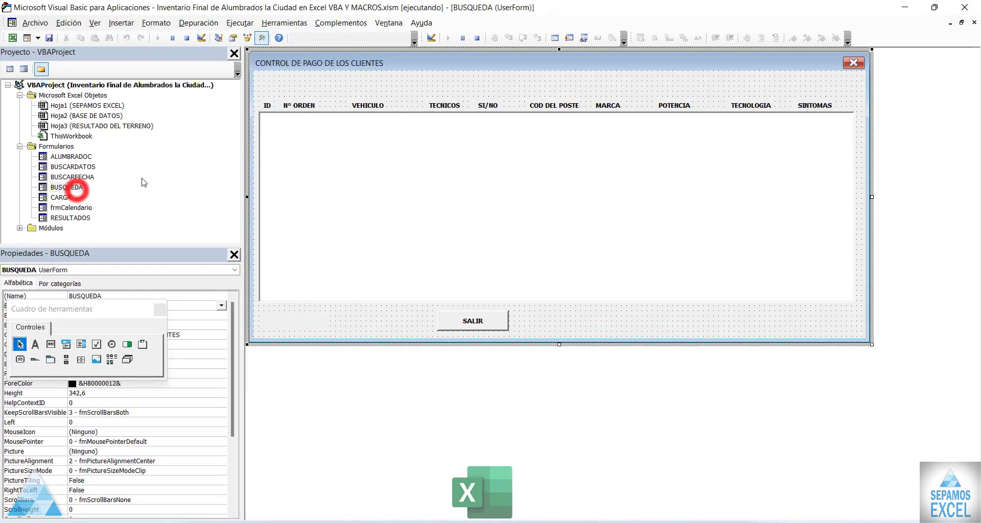
{"action": "left_click", "coordinate": [520, 97]}
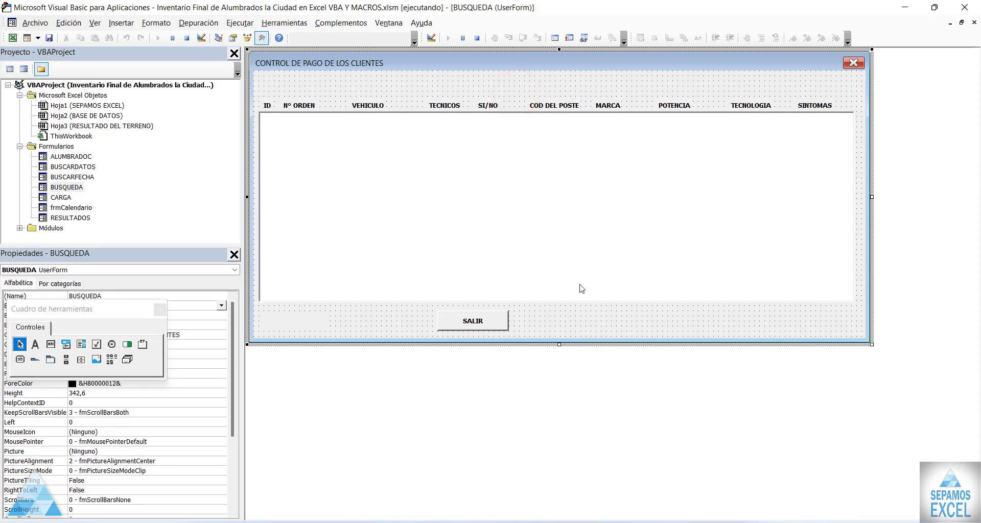
{"action": "double_click", "coordinate": [544, 83]}
{"action": "scroll", "coordinate": [538, 105], "scroll_direction": "up", "scroll_amount": 6}
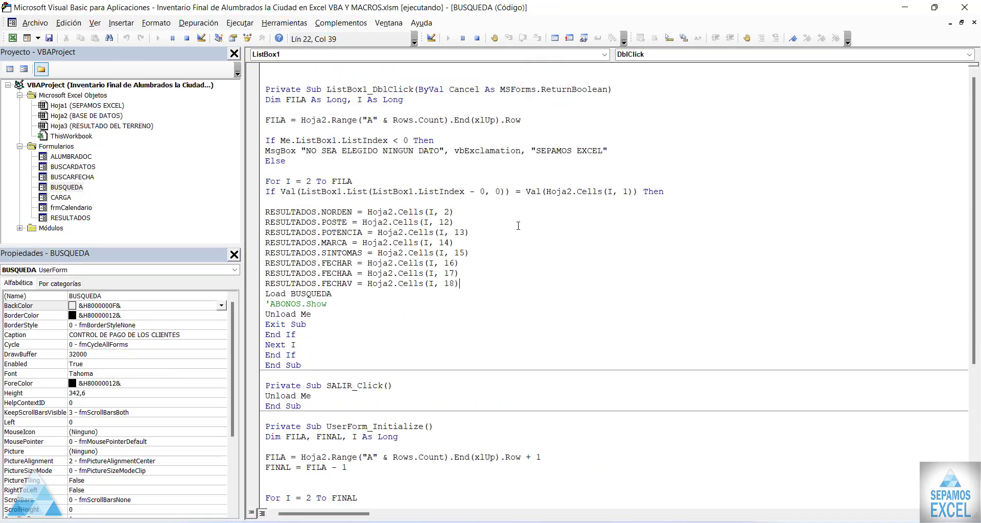
{"action": "scroll", "coordinate": [522, 204], "scroll_direction": "down", "scroll_amount": 1}
{"action": "scroll", "coordinate": [518, 226], "scroll_direction": "up", "scroll_amount": 1}
{"action": "scroll", "coordinate": [500, 241], "scroll_direction": "down", "scroll_amount": 3}
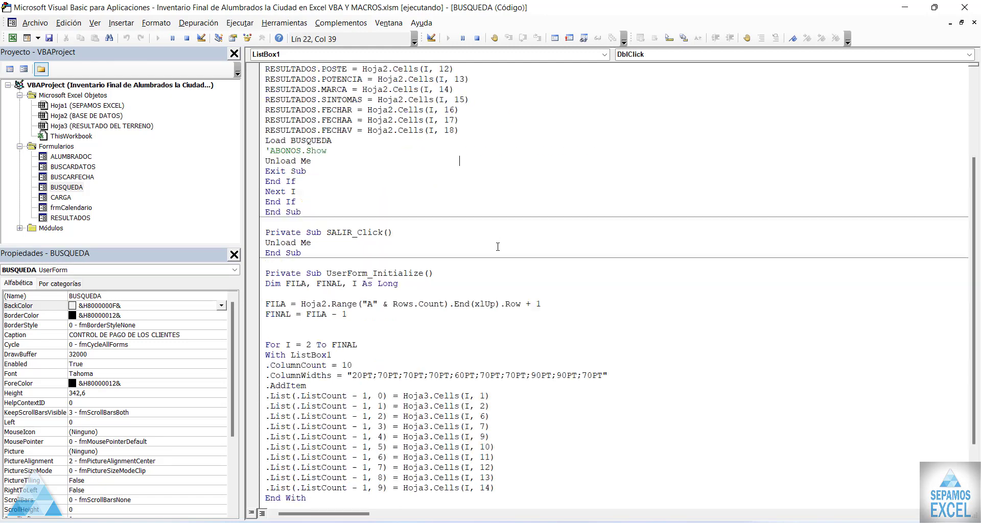
{"action": "scroll", "coordinate": [490, 256], "scroll_direction": "down", "scroll_amount": 3}
{"action": "left_click", "coordinate": [476, 288]}
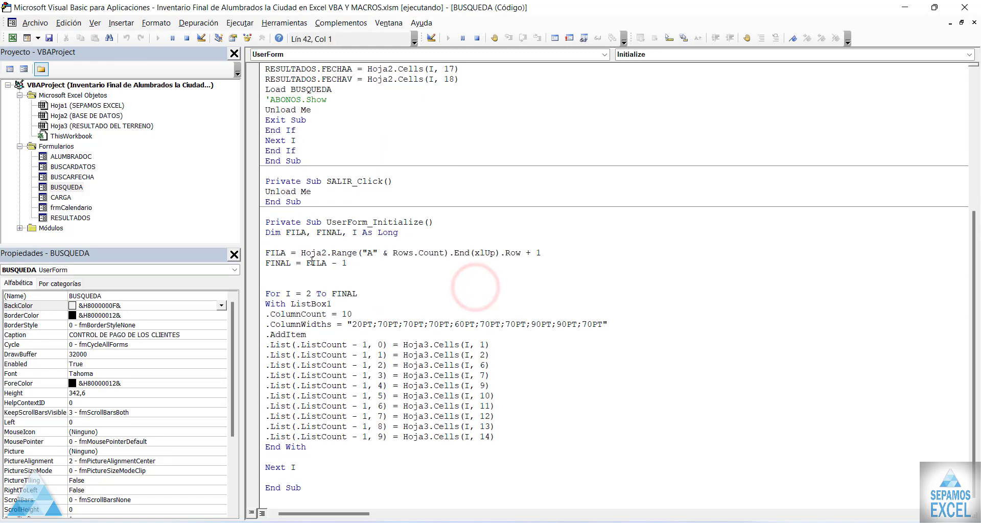
- Return to the BUSQUEDA form design and select the form
{"action": "double_click", "coordinate": [77, 187]}
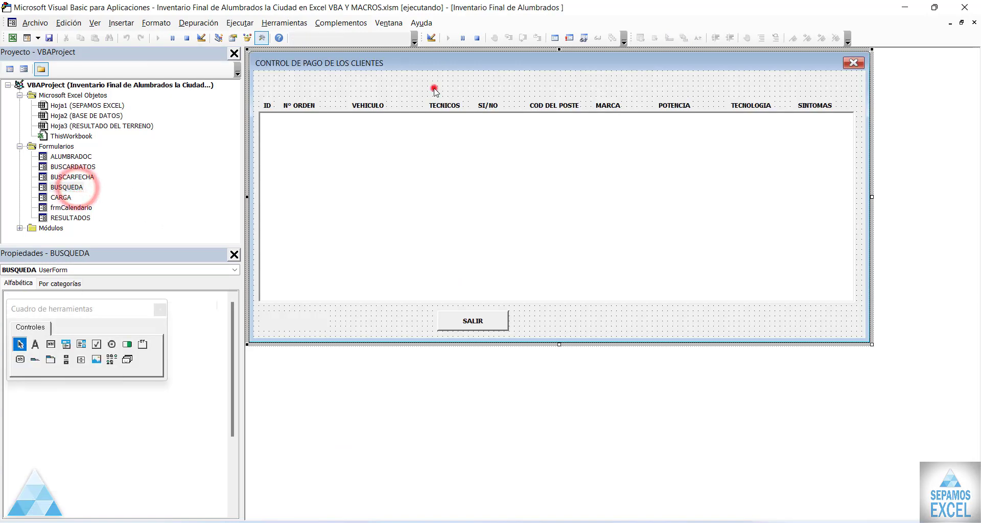
{"action": "left_click", "coordinate": [434, 86]}
{"action": "left_click", "coordinate": [160, 39]}
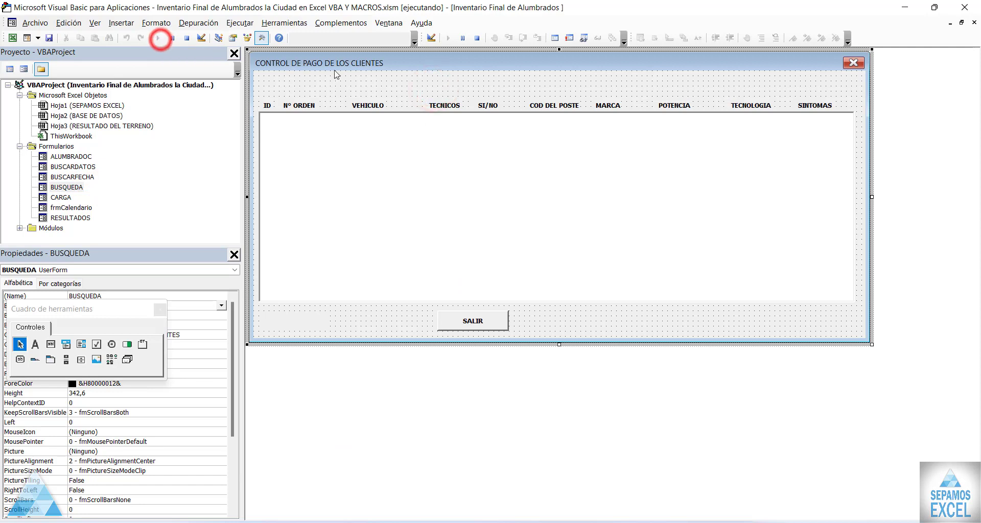
{"action": "left_click", "coordinate": [401, 89]}
- Open the CARGA loading form design and run it with F5
{"action": "double_click", "coordinate": [61, 198]}
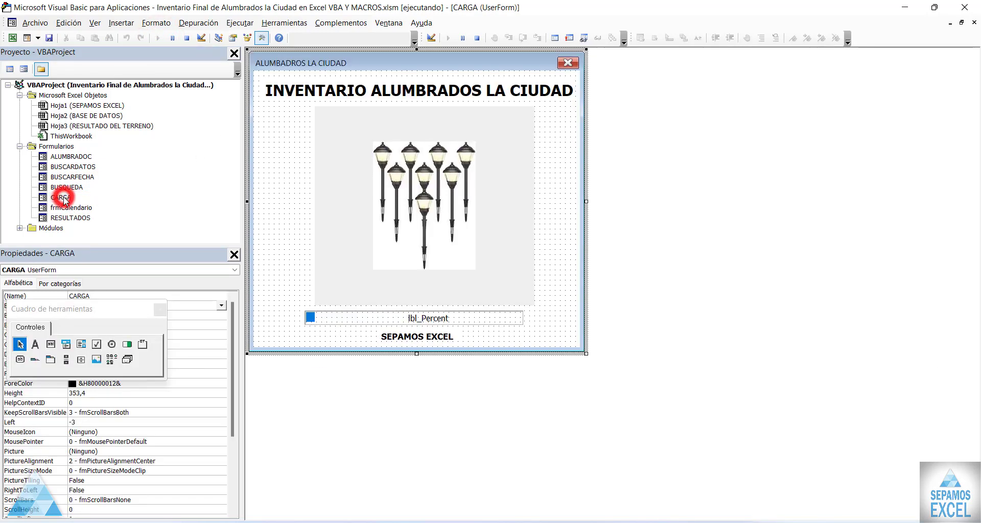
{"action": "left_click", "coordinate": [564, 151]}
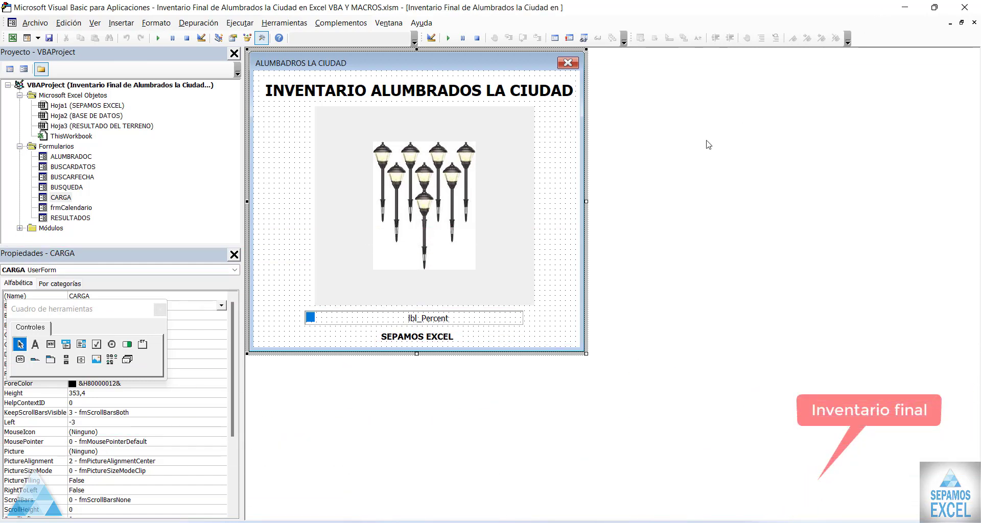
{"action": "left_click", "coordinate": [575, 158]}
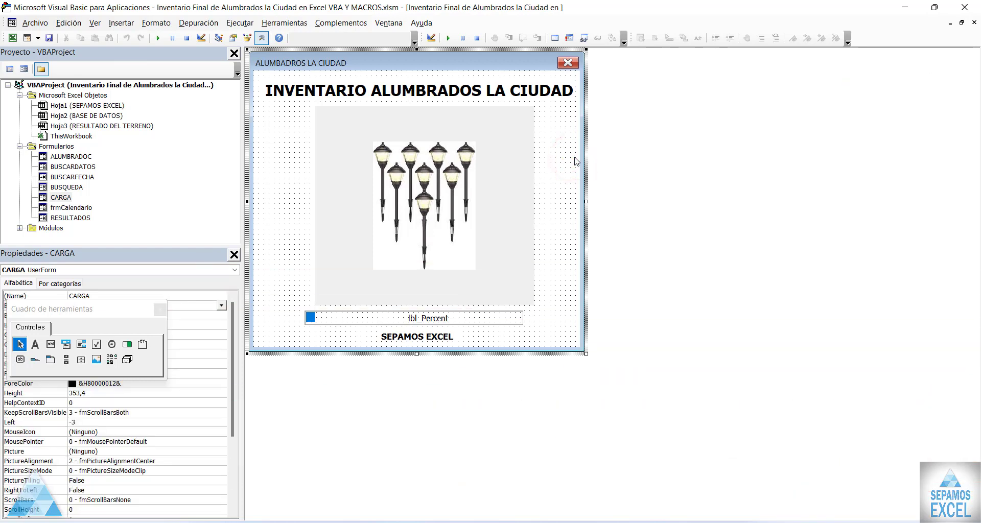
{"action": "key", "text": "F5"}
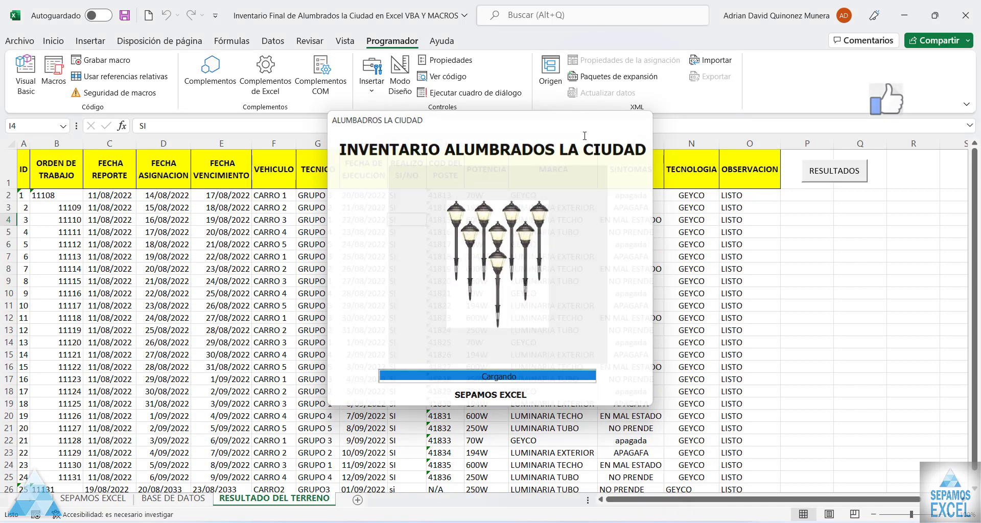
- Review CARGA's initialization code, then open the frmCalendario and RESULTADOS form designs
{"action": "left_click", "coordinate": [32, 106]}
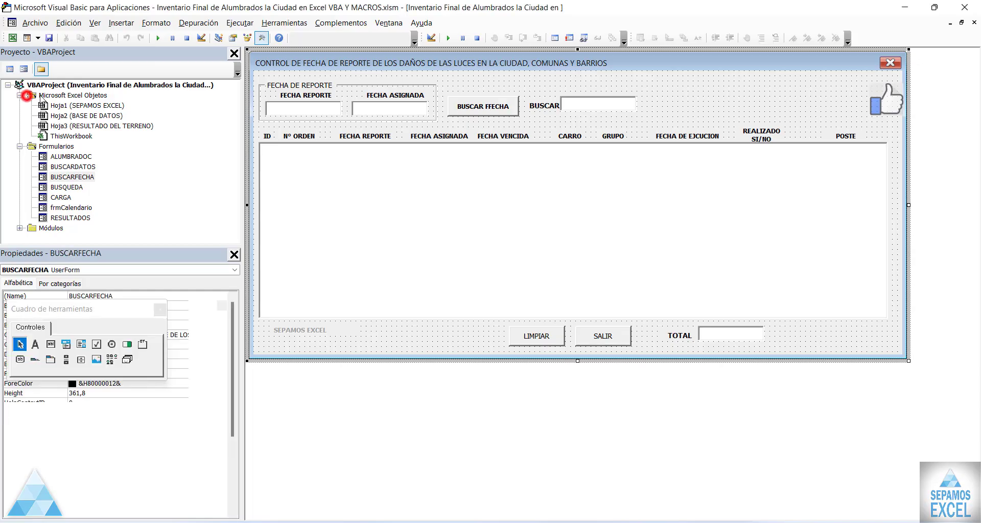
{"action": "left_click", "coordinate": [67, 198]}
{"action": "double_click", "coordinate": [67, 197]}
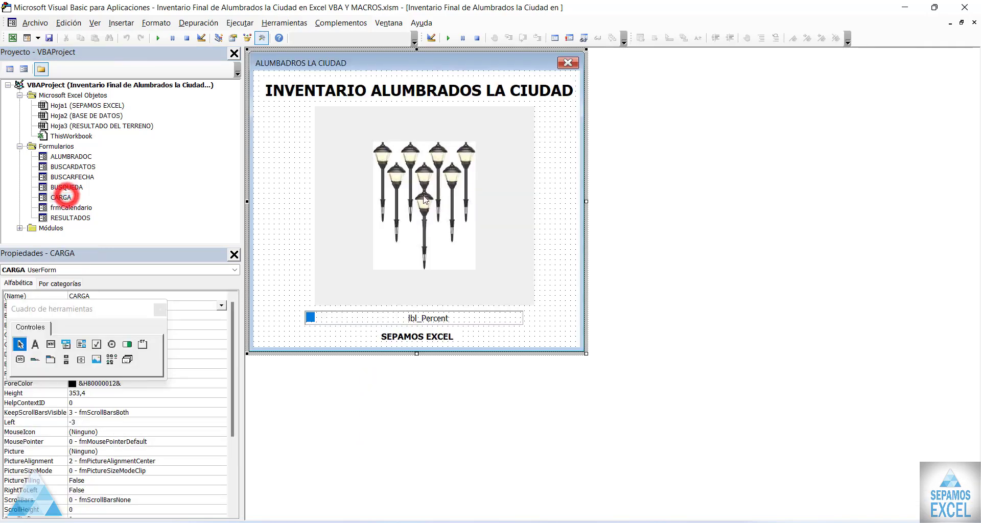
{"action": "double_click", "coordinate": [546, 191]}
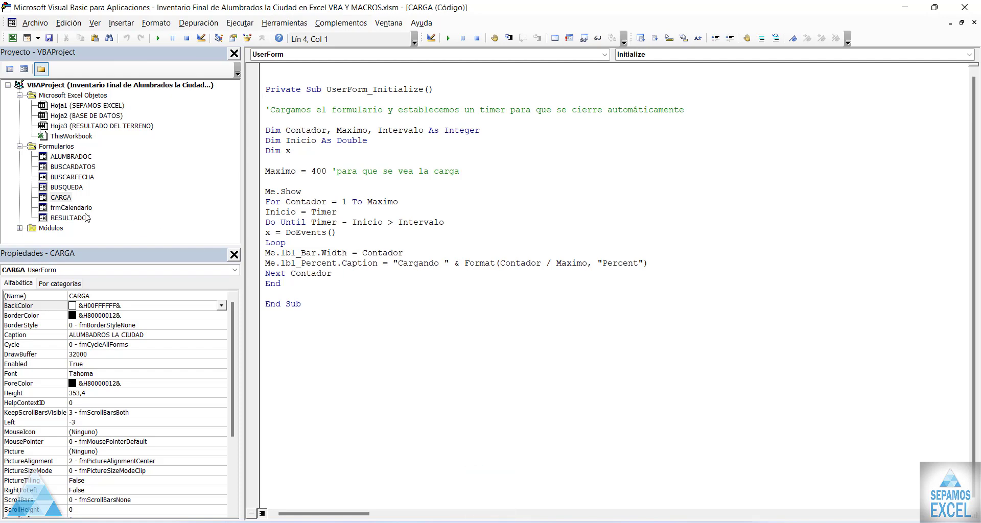
{"action": "double_click", "coordinate": [70, 208]}
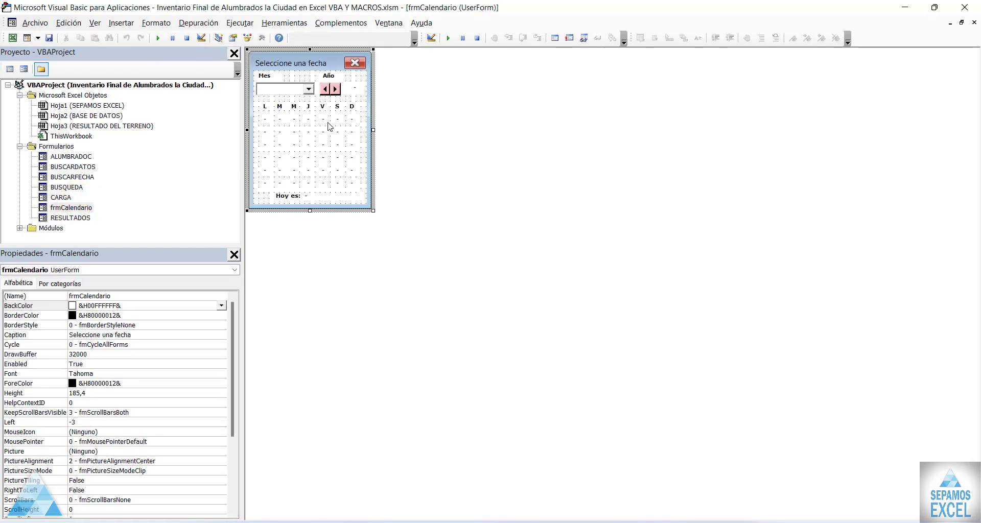
{"action": "double_click", "coordinate": [88, 219]}
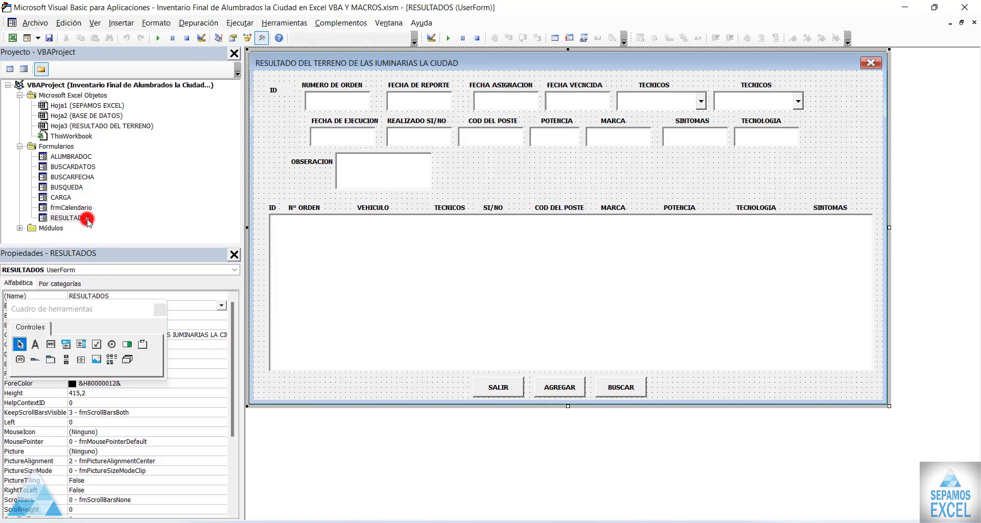
{"action": "left_click", "coordinate": [558, 171]}
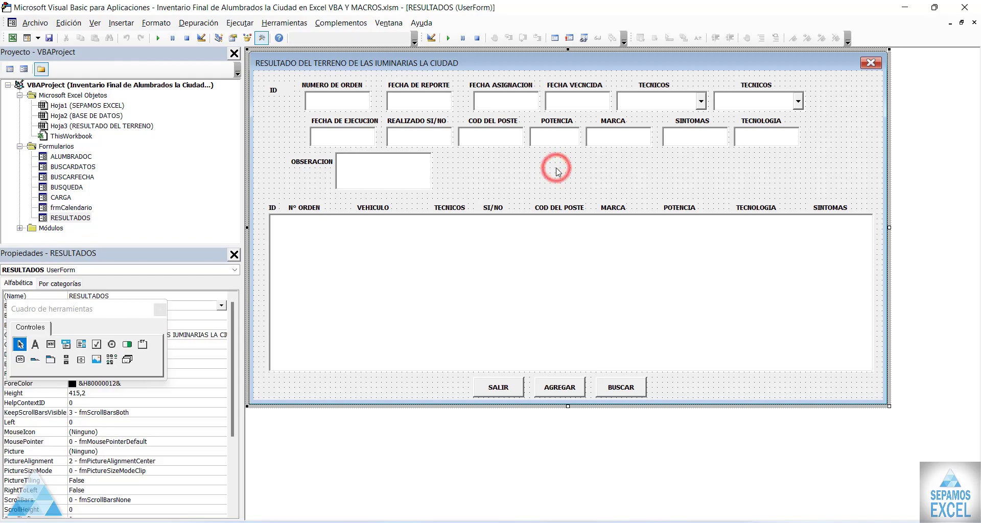
{"action": "key", "text": "F5"}
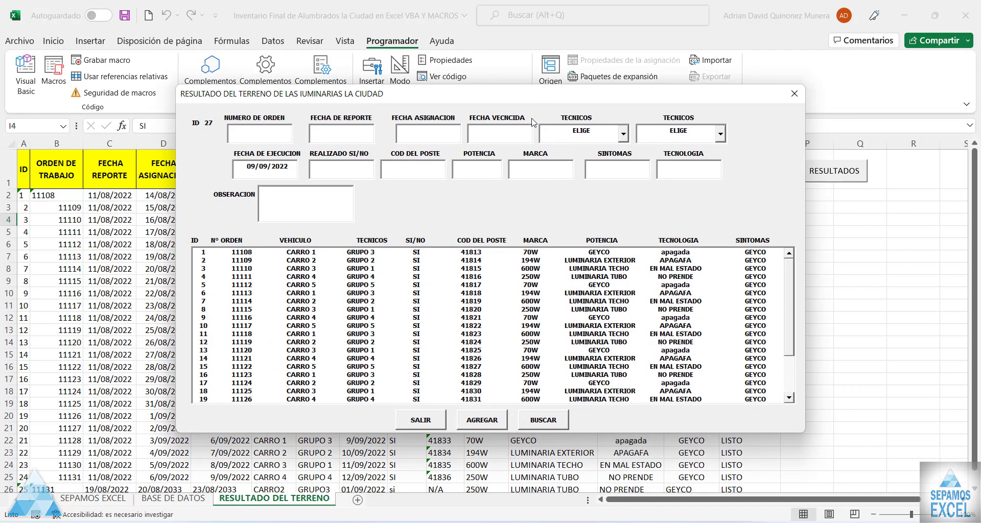
{"action": "left_click_drag", "start_coordinate": [516, 93], "coordinate": [594, 50]}
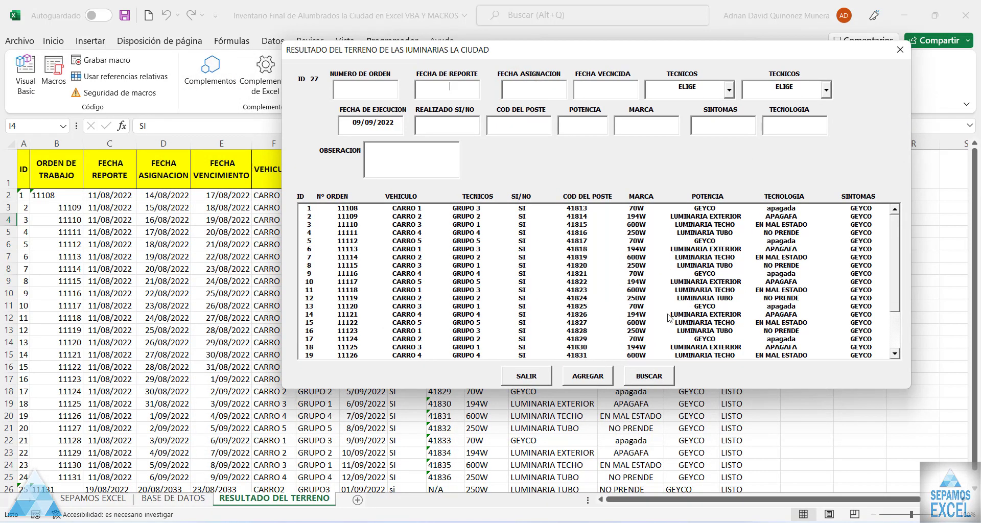
{"action": "left_click", "coordinate": [889, 258]}
{"action": "left_click", "coordinate": [674, 302]}
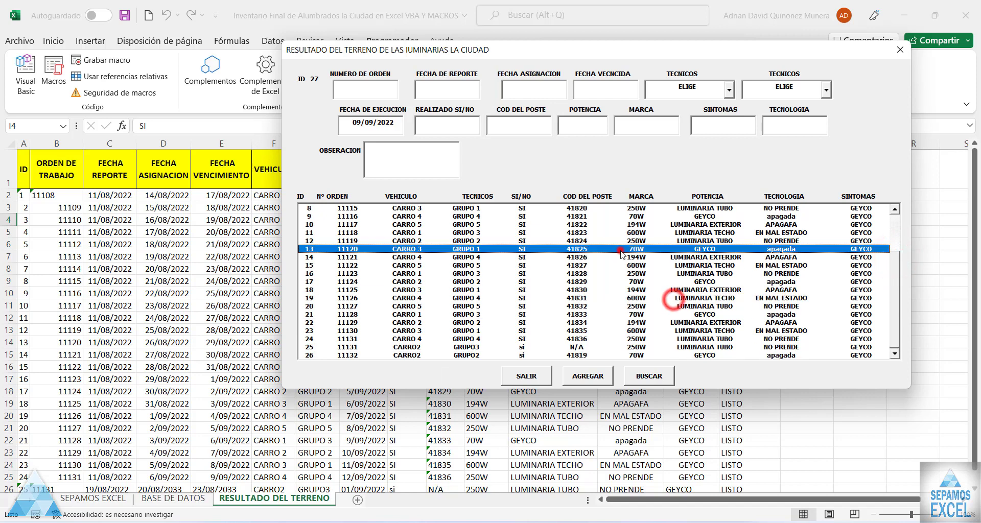
{"action": "left_click", "coordinate": [619, 250]}
{"action": "left_click", "coordinate": [649, 376]}
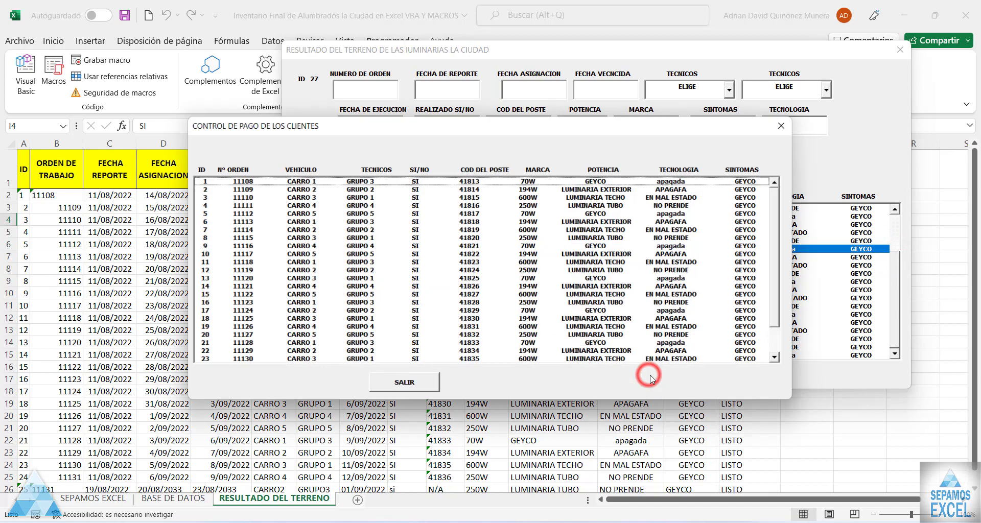
{"action": "left_click_drag", "start_coordinate": [778, 261], "coordinate": [777, 279]}
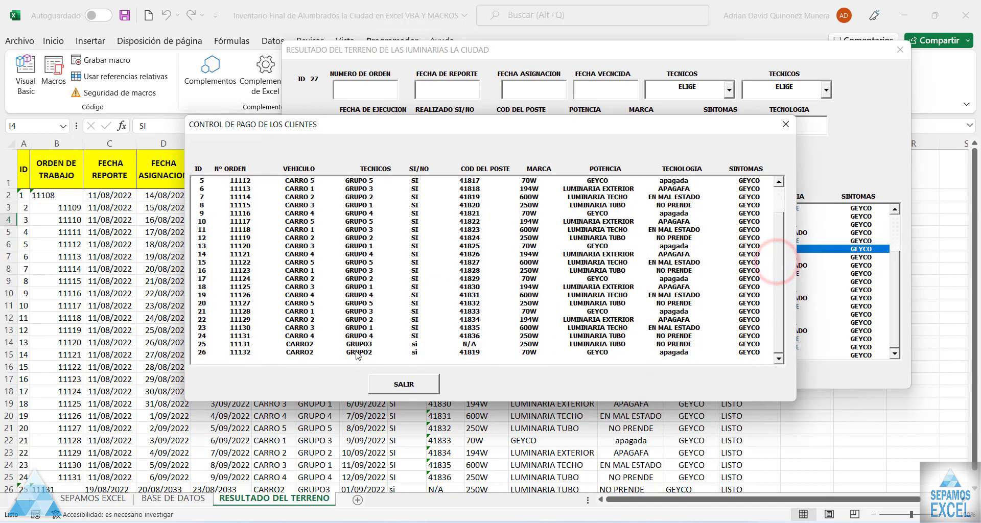
{"action": "double_click", "coordinate": [356, 351]}
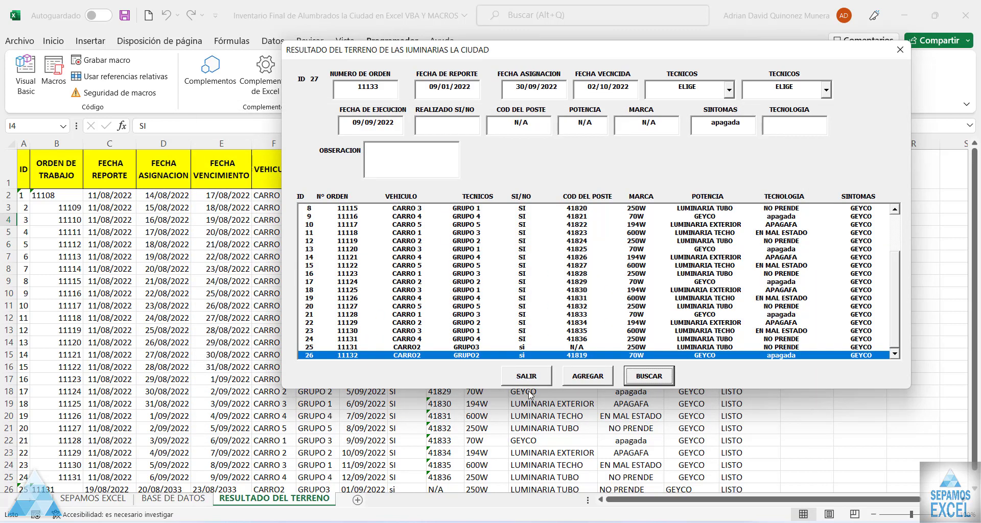
{"action": "left_click", "coordinate": [527, 376]}
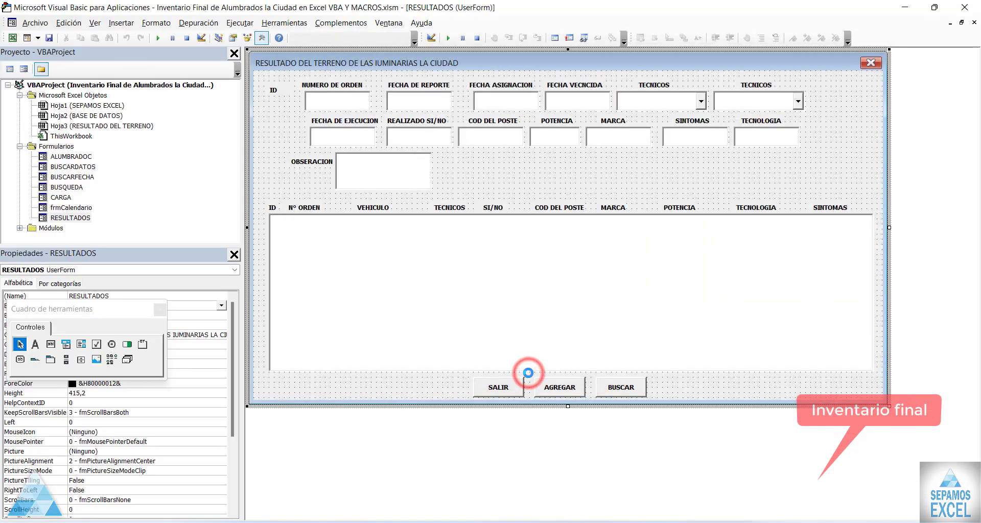
- Open the AGREGAR_Click code from the RESULTADOS designer, scroll the whole module, then return to the top
{"action": "left_click", "coordinate": [573, 390]}
{"action": "left_click", "coordinate": [769, 390]}
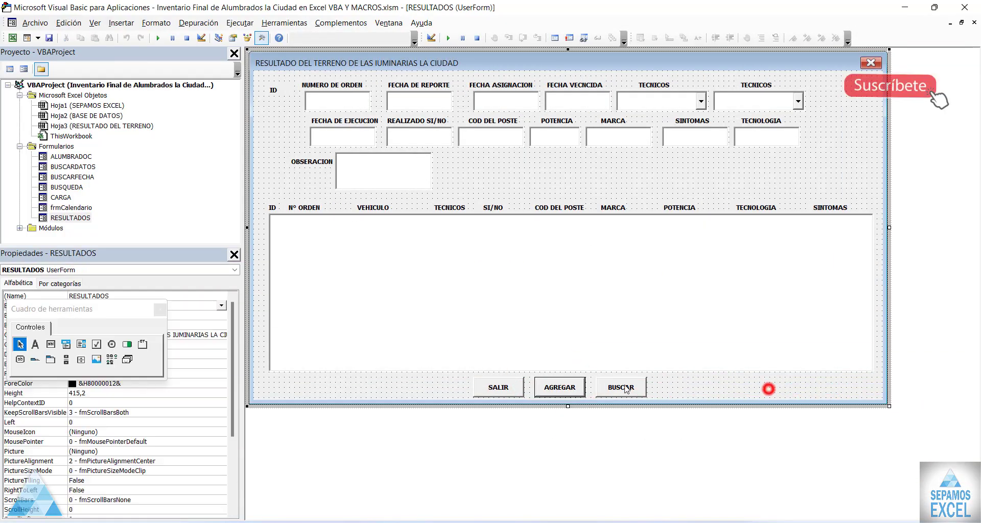
{"action": "double_click", "coordinate": [562, 388]}
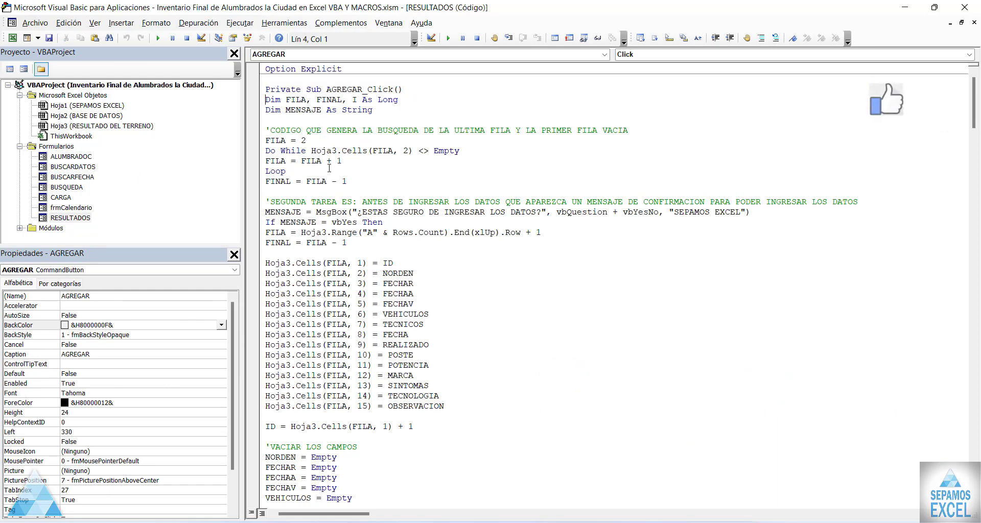
{"action": "scroll", "coordinate": [319, 153], "scroll_direction": "down", "scroll_amount": 1}
{"action": "scroll", "coordinate": [317, 162], "scroll_direction": "up", "scroll_amount": 1}
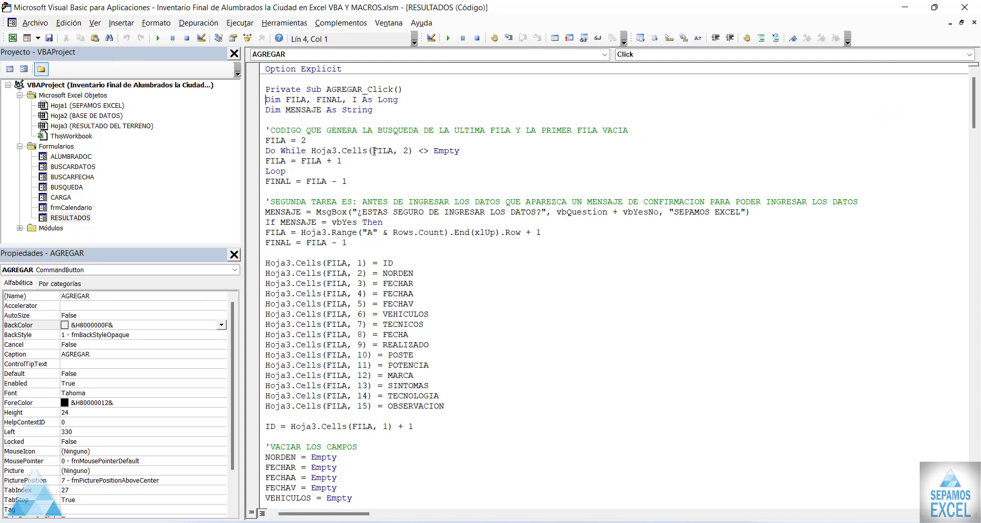
{"action": "scroll", "coordinate": [378, 151], "scroll_direction": "down", "scroll_amount": 2}
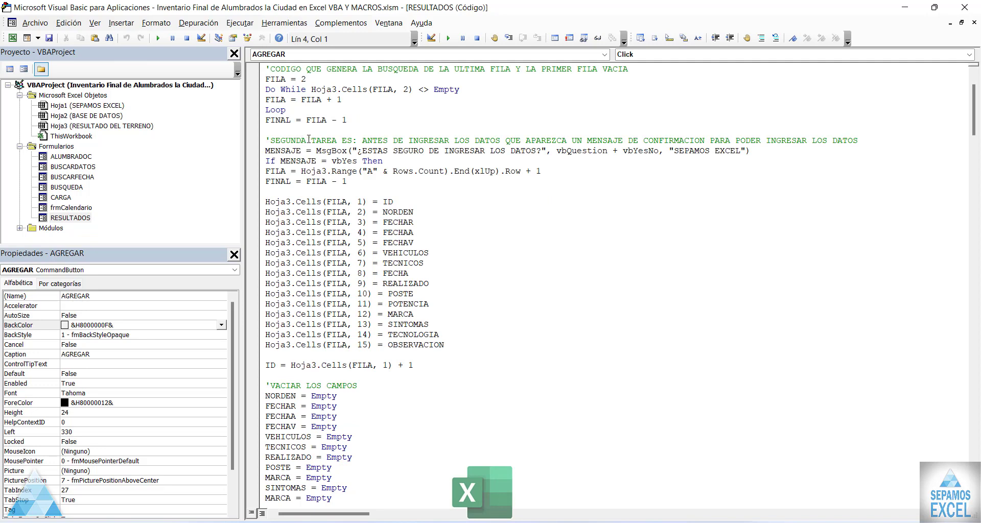
{"action": "scroll", "coordinate": [308, 138], "scroll_direction": "down", "scroll_amount": 1}
{"action": "scroll", "coordinate": [373, 143], "scroll_direction": "down", "scroll_amount": 1}
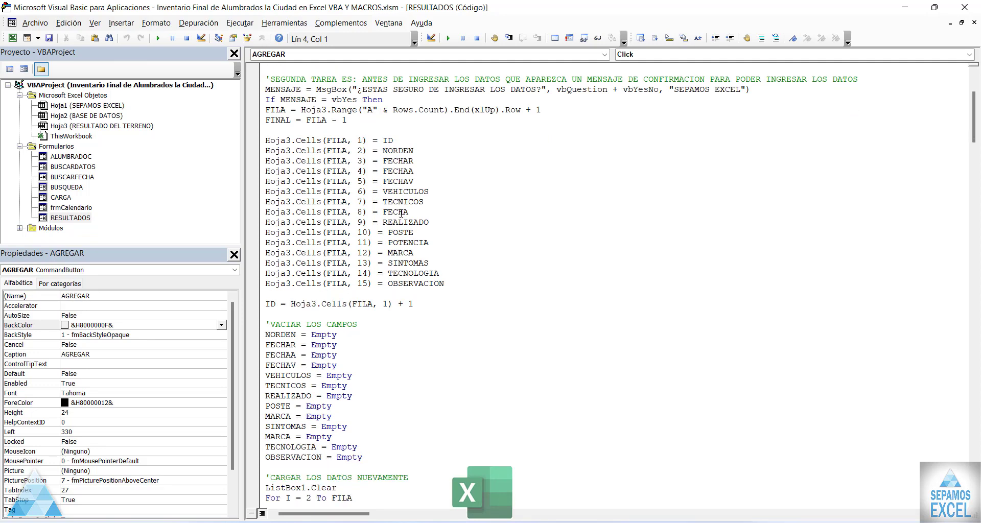
{"action": "scroll", "coordinate": [401, 214], "scroll_direction": "down", "scroll_amount": 4}
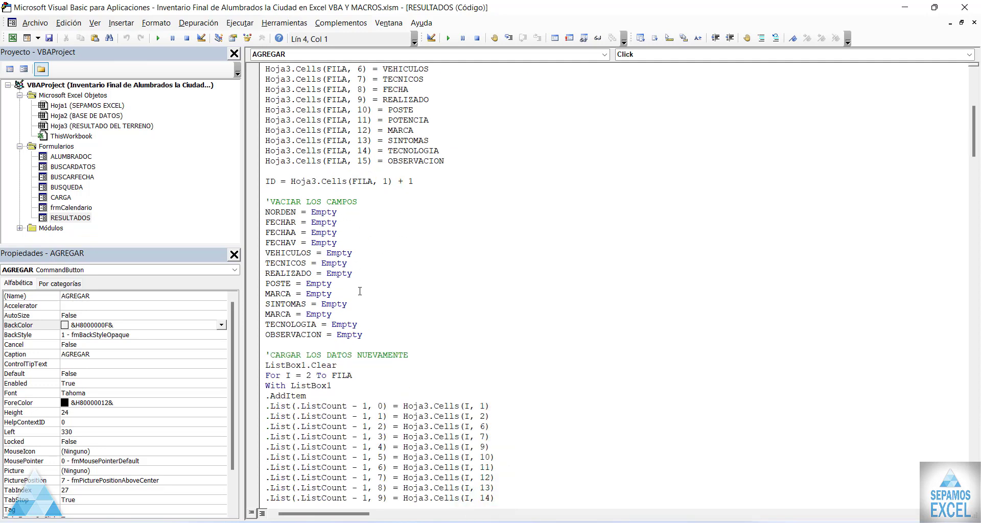
{"action": "scroll", "coordinate": [359, 291], "scroll_direction": "down", "scroll_amount": 4}
{"action": "scroll", "coordinate": [357, 254], "scroll_direction": "down", "scroll_amount": 1}
{"action": "scroll", "coordinate": [352, 250], "scroll_direction": "down", "scroll_amount": 4}
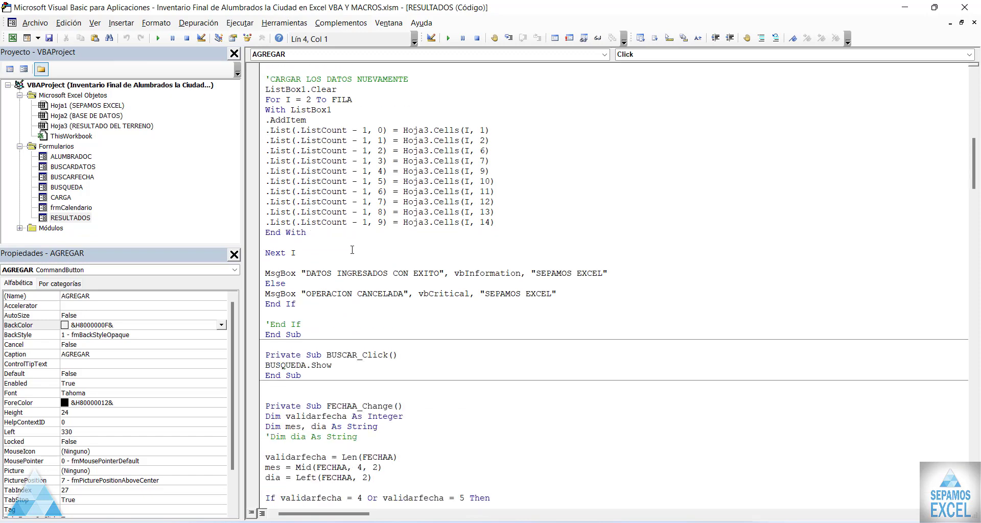
{"action": "scroll", "coordinate": [341, 235], "scroll_direction": "down", "scroll_amount": 6}
{"action": "scroll", "coordinate": [341, 235], "scroll_direction": "down", "scroll_amount": 10}
{"action": "scroll", "coordinate": [341, 235], "scroll_direction": "down", "scroll_amount": 7}
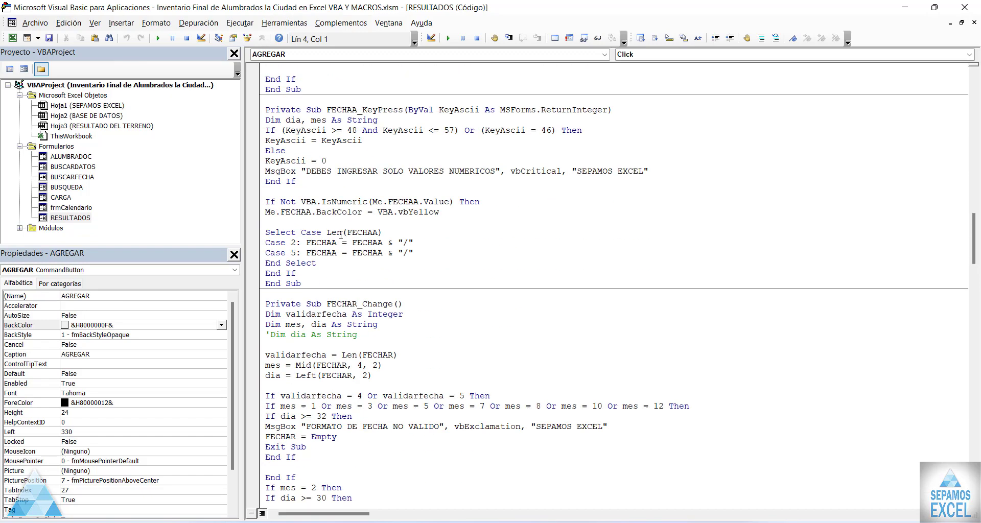
{"action": "scroll", "coordinate": [341, 235], "scroll_direction": "down", "scroll_amount": 4}
{"action": "scroll", "coordinate": [341, 235], "scroll_direction": "down", "scroll_amount": 6}
{"action": "scroll", "coordinate": [342, 235], "scroll_direction": "down", "scroll_amount": 4}
{"action": "scroll", "coordinate": [343, 234], "scroll_direction": "down", "scroll_amount": 10}
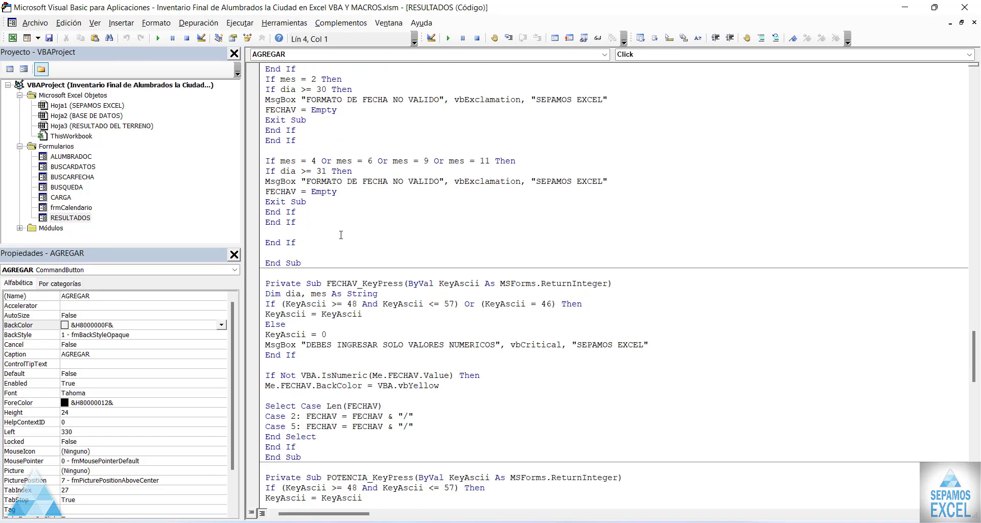
{"action": "scroll", "coordinate": [343, 234], "scroll_direction": "down", "scroll_amount": 9}
{"action": "scroll", "coordinate": [343, 234], "scroll_direction": "down", "scroll_amount": 12}
{"action": "scroll", "coordinate": [343, 234], "scroll_direction": "down", "scroll_amount": 8}
{"action": "scroll", "coordinate": [344, 234], "scroll_direction": "down", "scroll_amount": 5}
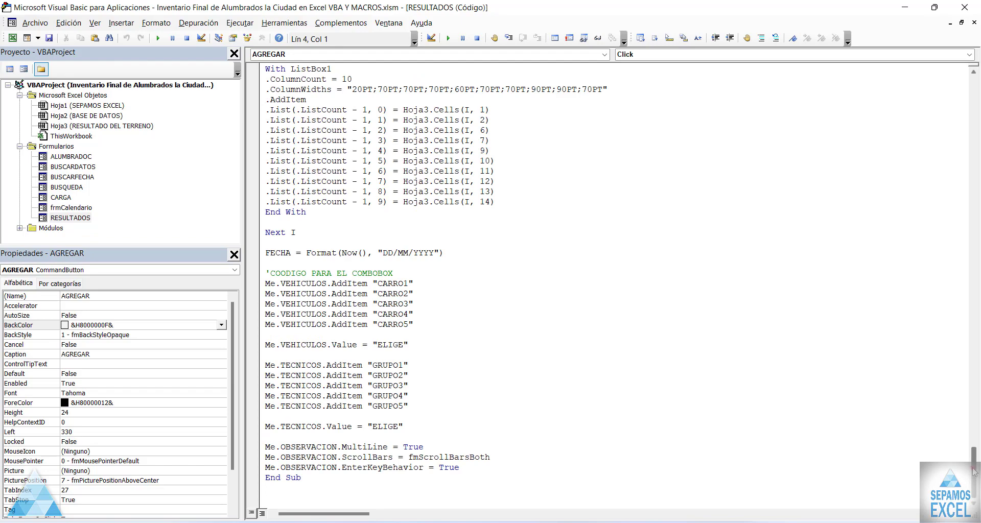
{"action": "left_click_drag", "start_coordinate": [976, 475], "coordinate": [958, 46]}
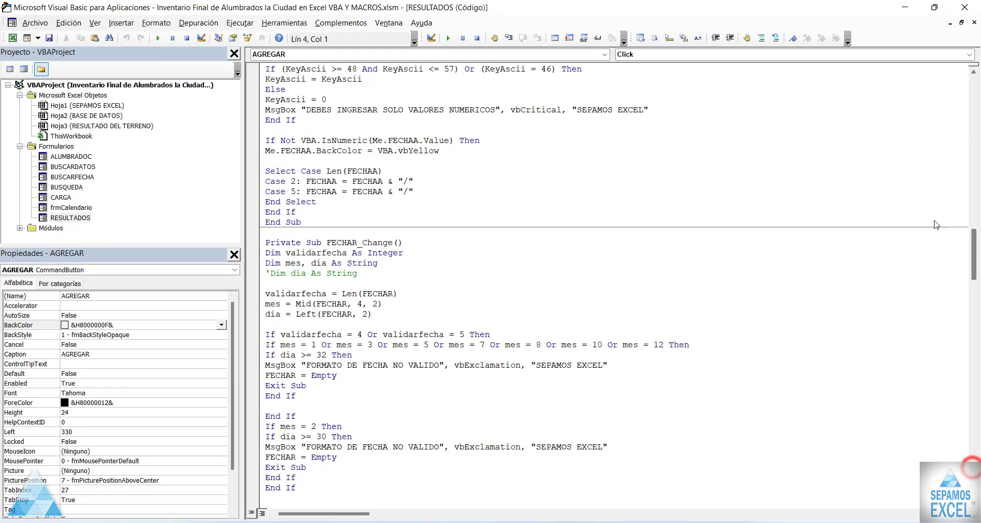
- Close the RESULTADOS, frmCalendario, CARGA and BUSQUEDA windows and exit the VBA editor
{"action": "left_click", "coordinate": [972, 23]}
{"action": "left_click", "coordinate": [973, 23]}
{"action": "left_click", "coordinate": [972, 23]}
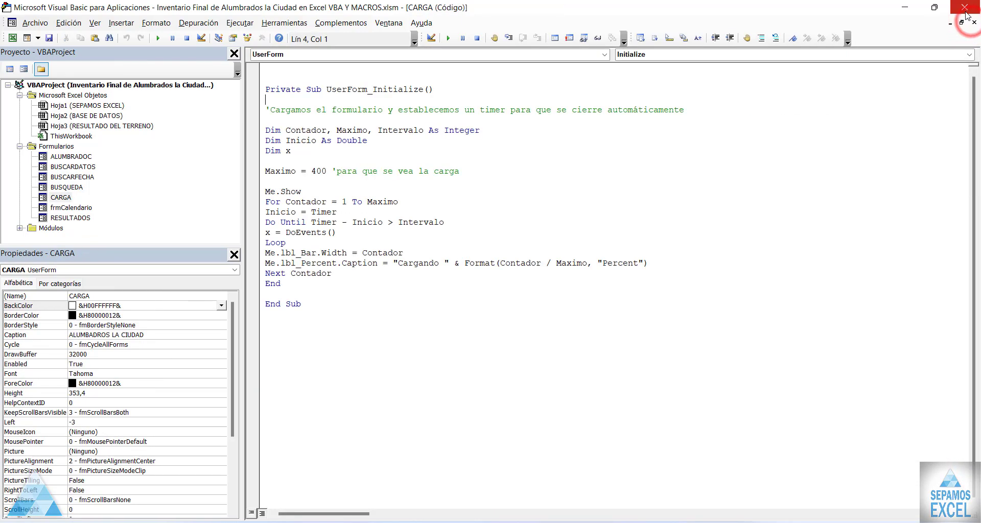
{"action": "left_click", "coordinate": [973, 23]}
{"action": "left_click", "coordinate": [972, 23]}
{"action": "left_click", "coordinate": [973, 22]}
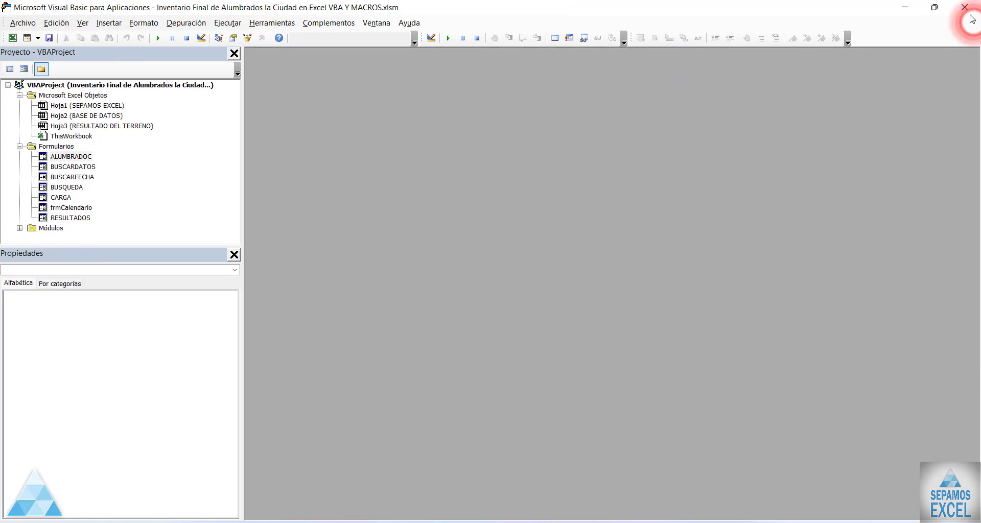
{"action": "left_click", "coordinate": [964, 7]}
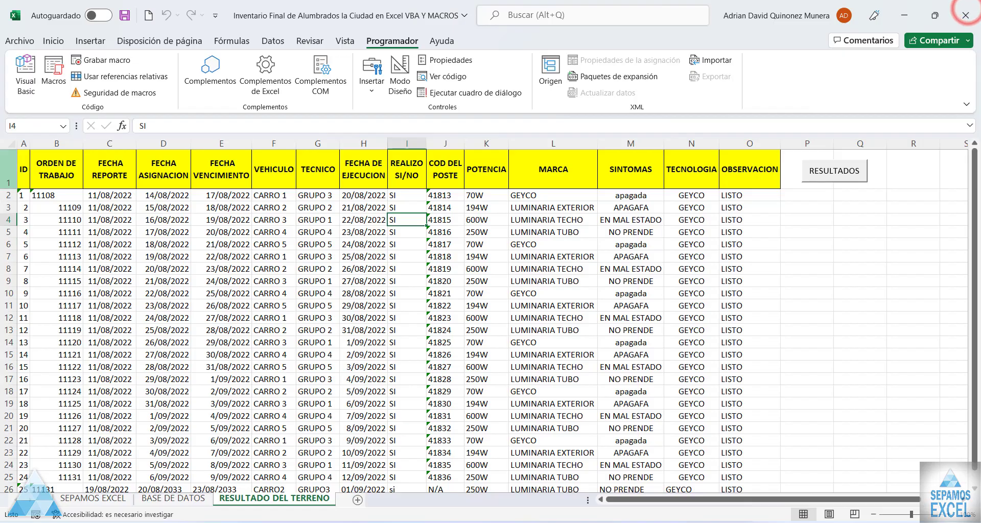
- Save the workbook and show the BASE DE DATOS sheet with its 27 work orders
{"action": "left_click", "coordinate": [124, 15]}
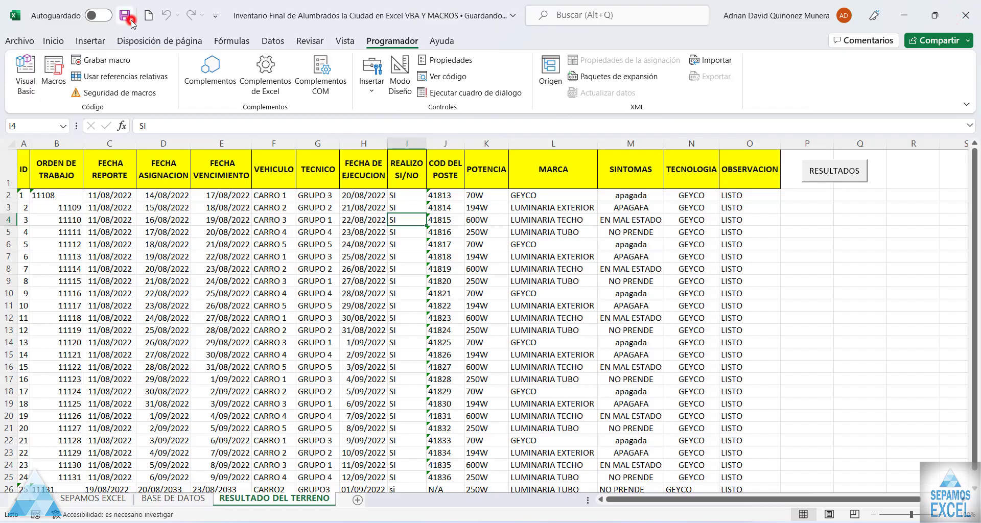
{"action": "left_click", "coordinate": [173, 498]}
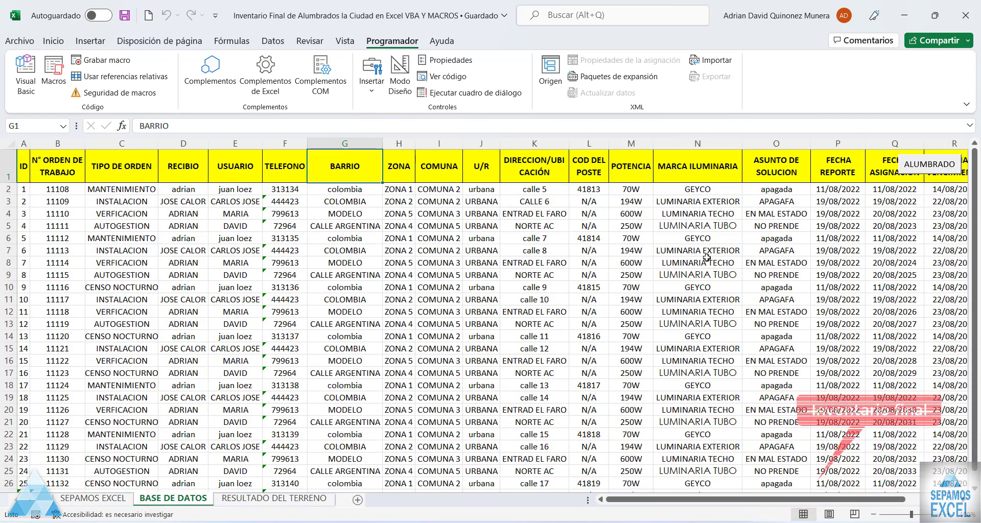
{"action": "left_click", "coordinate": [966, 104]}
- Collapse the ribbon to tab names only, then launch the ALUMBRADO street-lighting control form, positioned up-right
{"action": "left_click", "coordinate": [855, 159]}
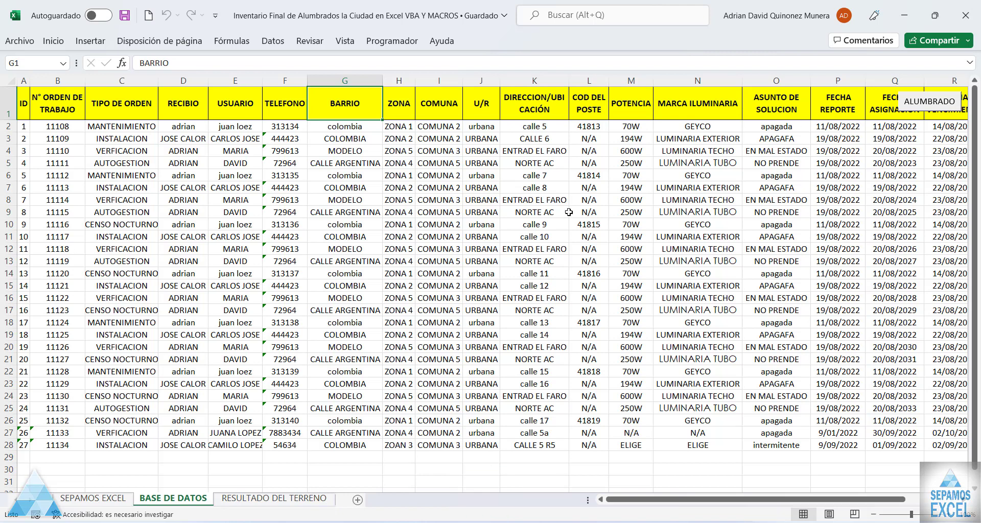
{"action": "left_click_drag", "start_coordinate": [480, 163], "coordinate": [783, 238]}
{"action": "left_click", "coordinate": [895, 225]}
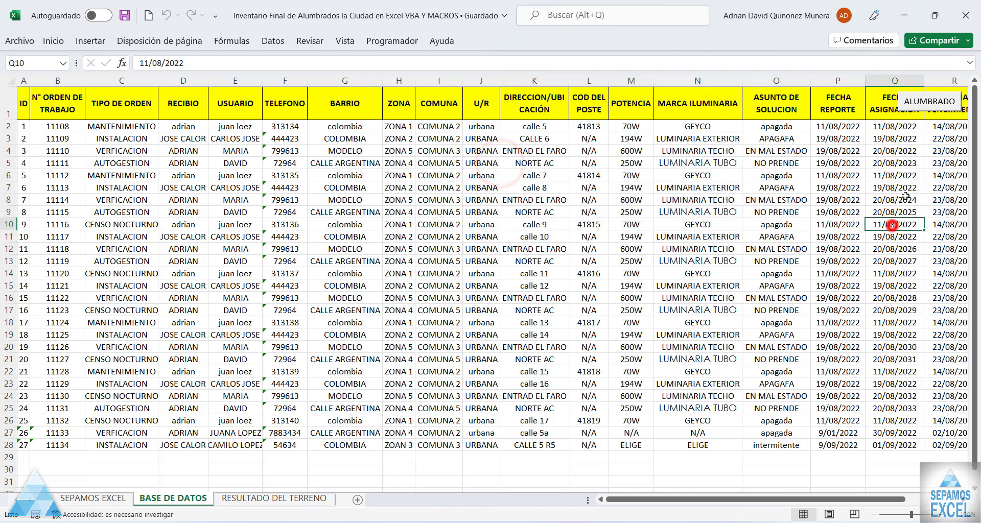
{"action": "left_click", "coordinate": [914, 105]}
{"action": "left_click_drag", "start_coordinate": [610, 97], "coordinate": [795, 29]}
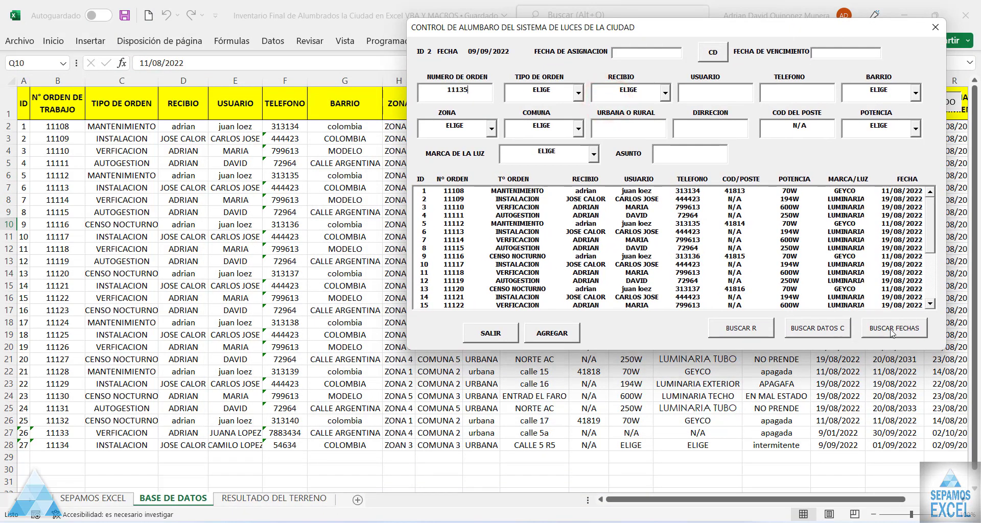
- Open the BUSCAR FECHAS report-date search form and move it down-left over the control form
{"action": "left_click", "coordinate": [894, 328]}
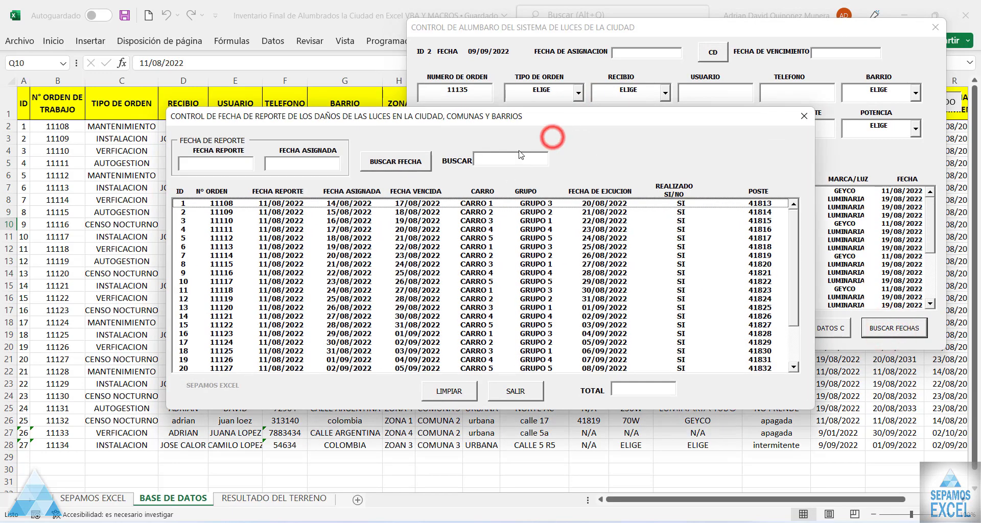
{"action": "left_click_drag", "start_coordinate": [529, 119], "coordinate": [427, 177]}
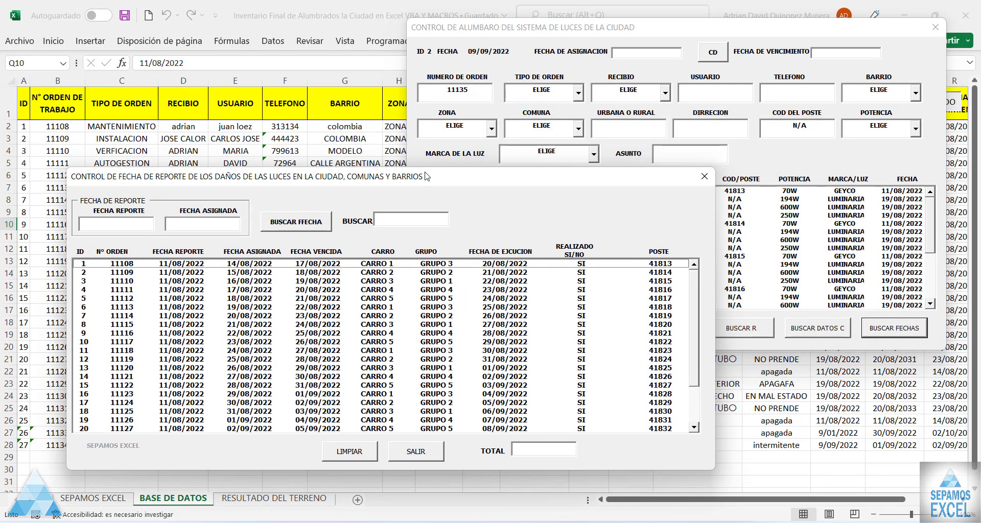